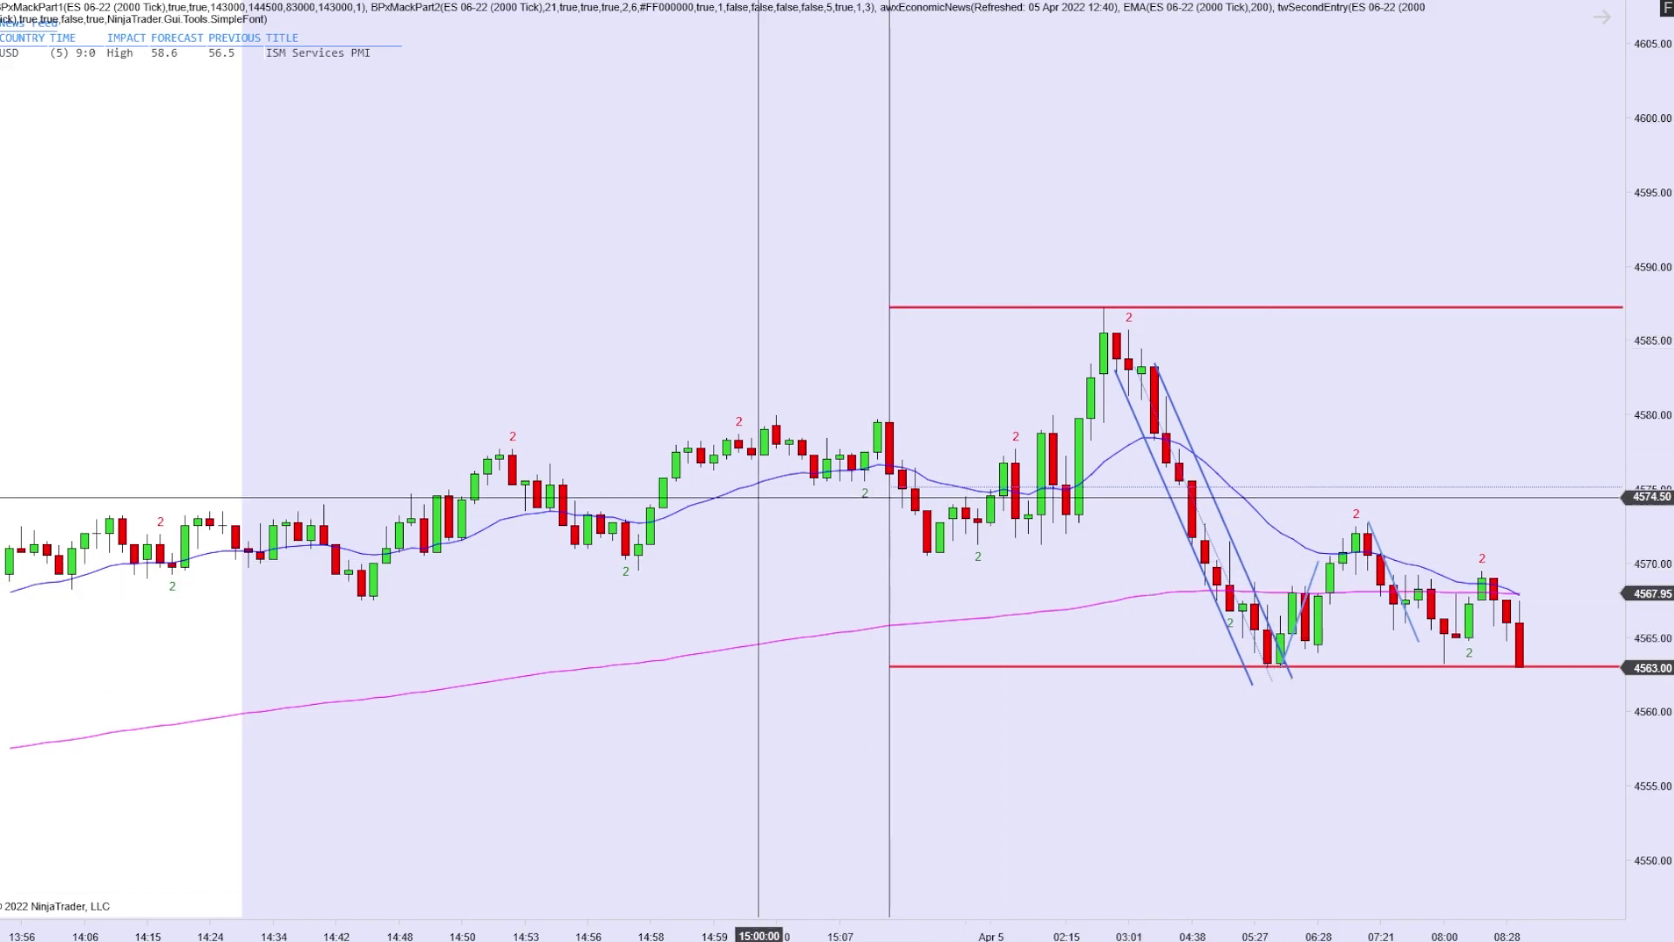
pyautogui.click(755, 484)
pyautogui.click(886, 624)
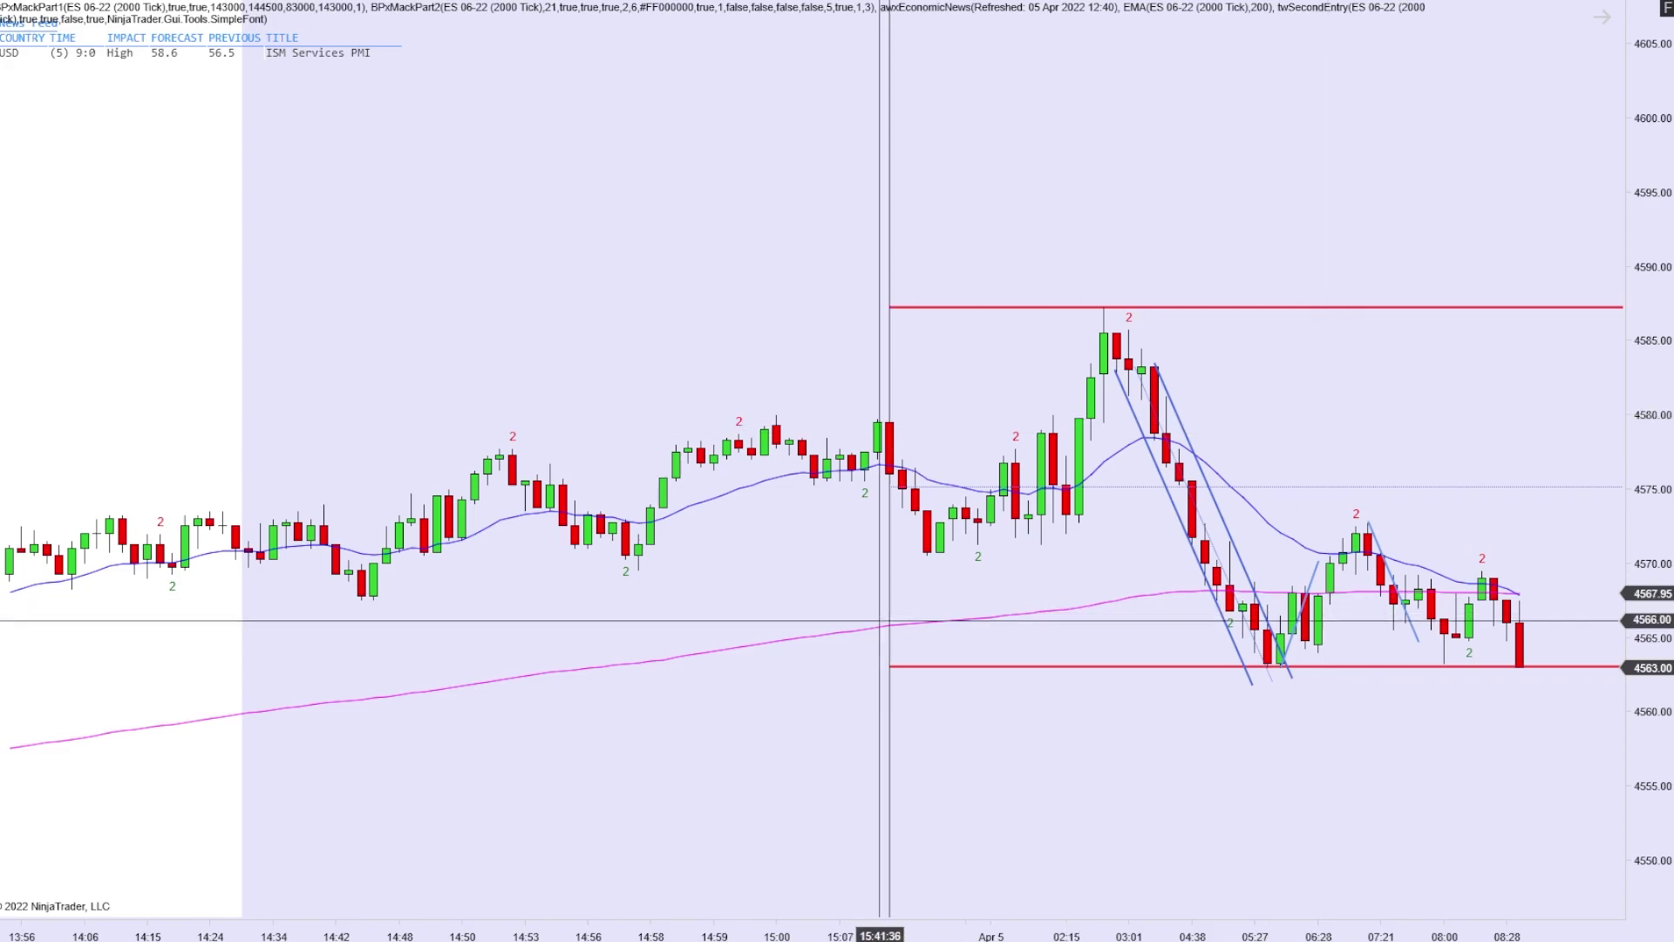
pyautogui.click(965, 602)
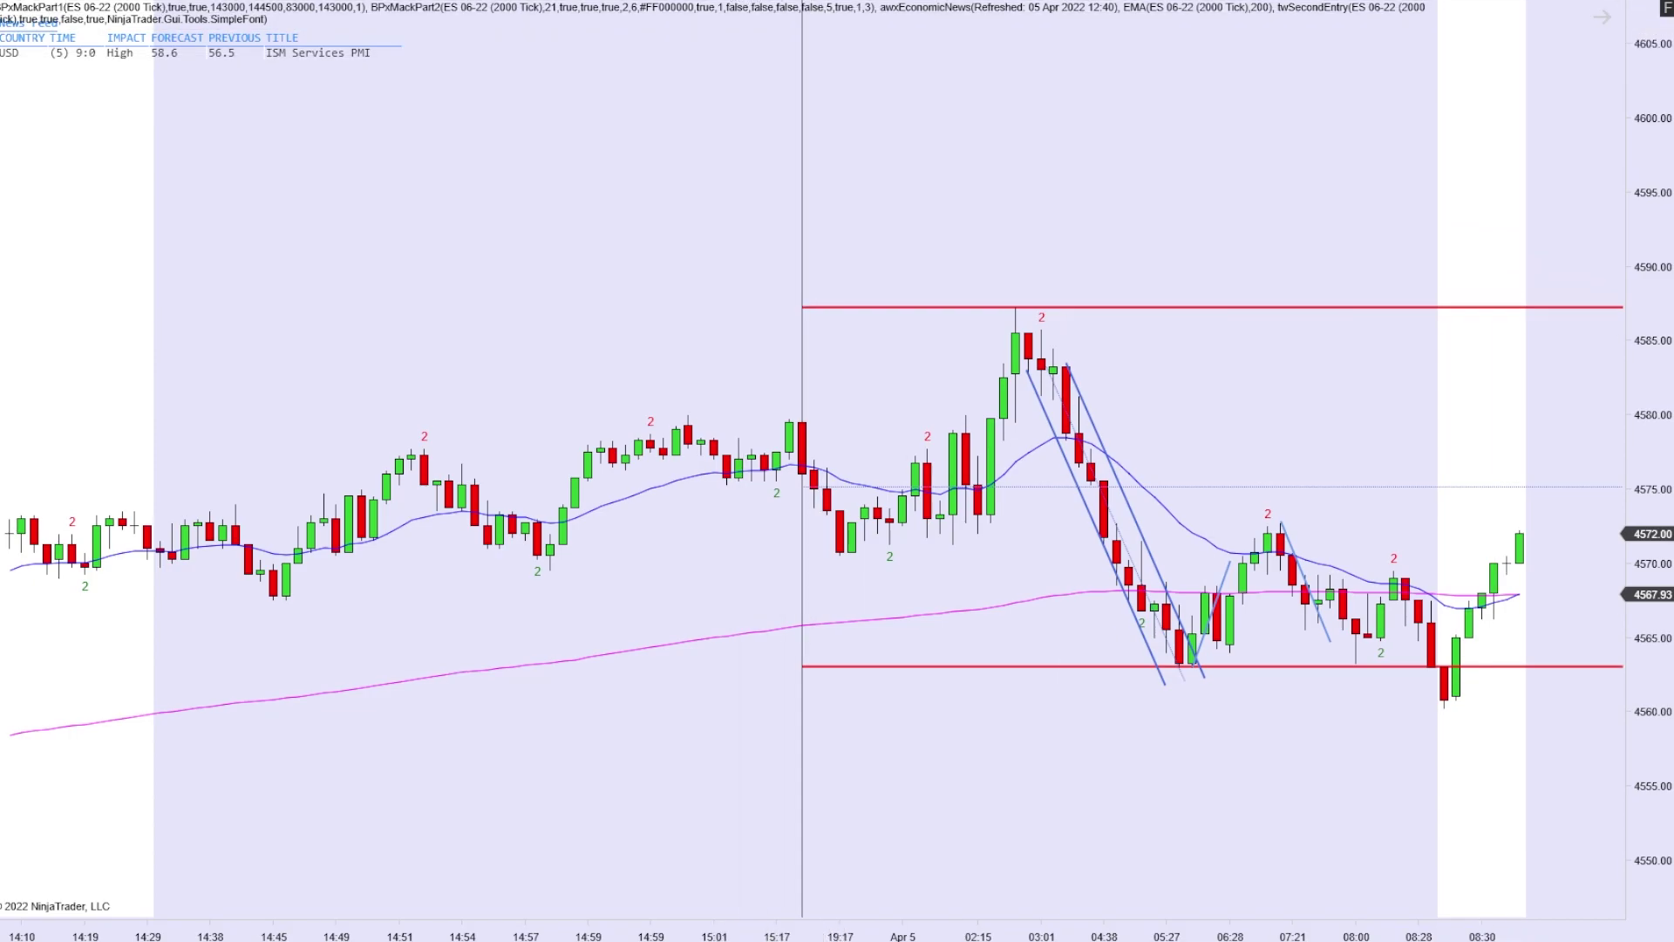
# Draw a trend line from the opening low up to 4577.25 and a horizontal channel between about 4572 and 4563.
pyautogui.click(1456, 702)
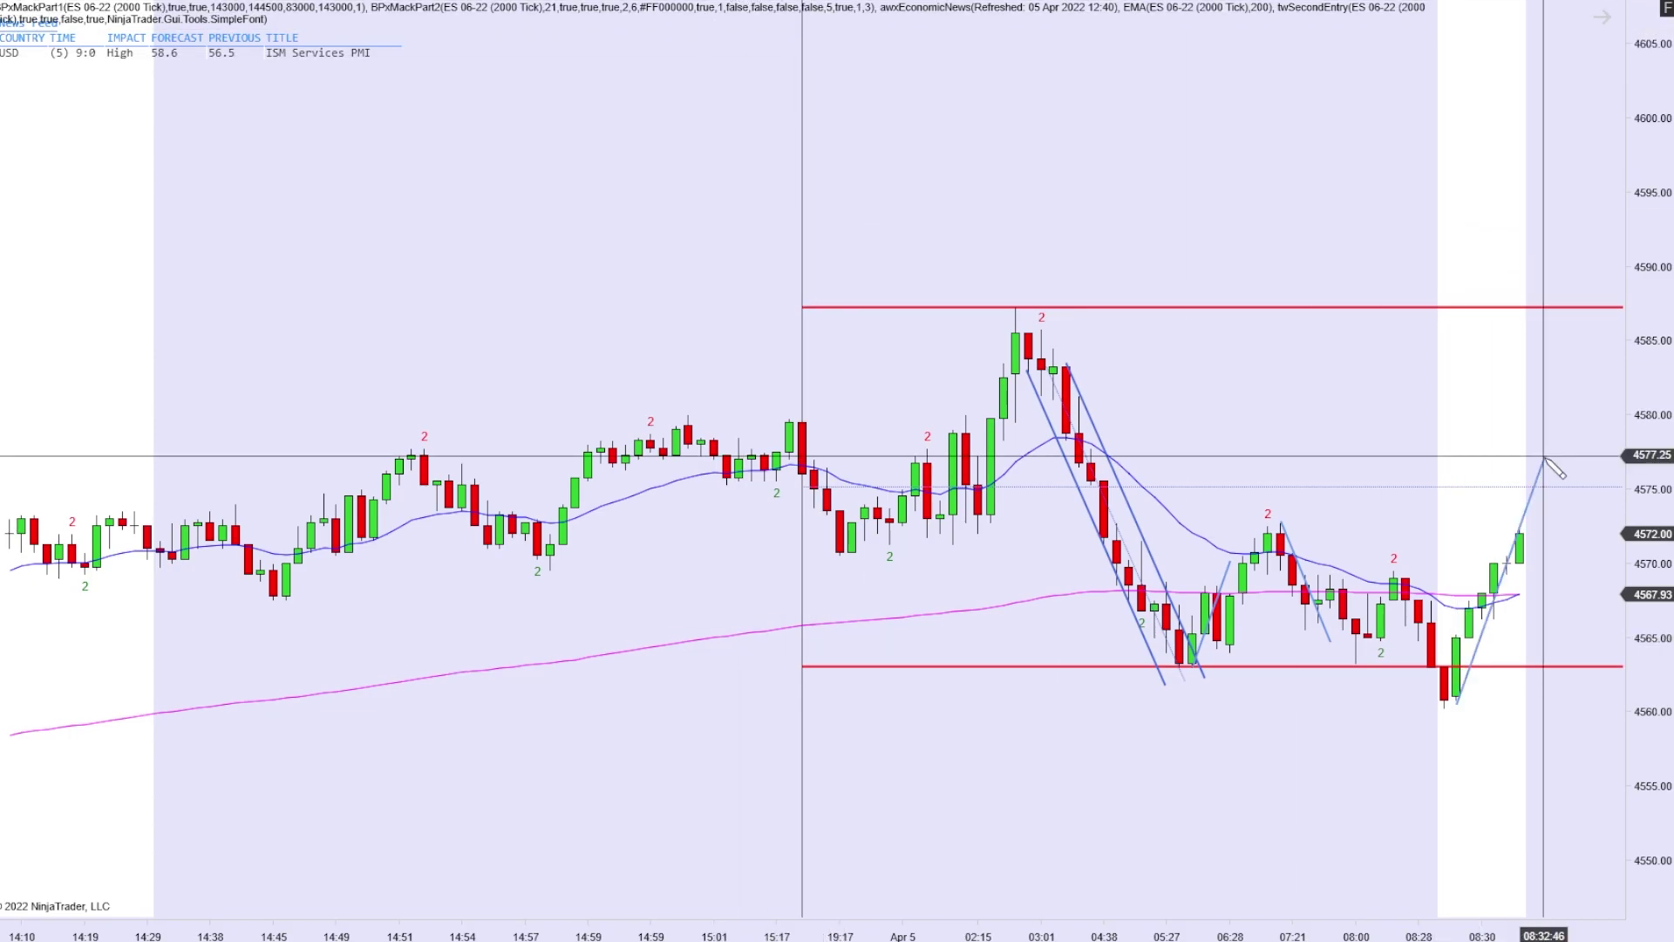
pyautogui.click(1545, 456)
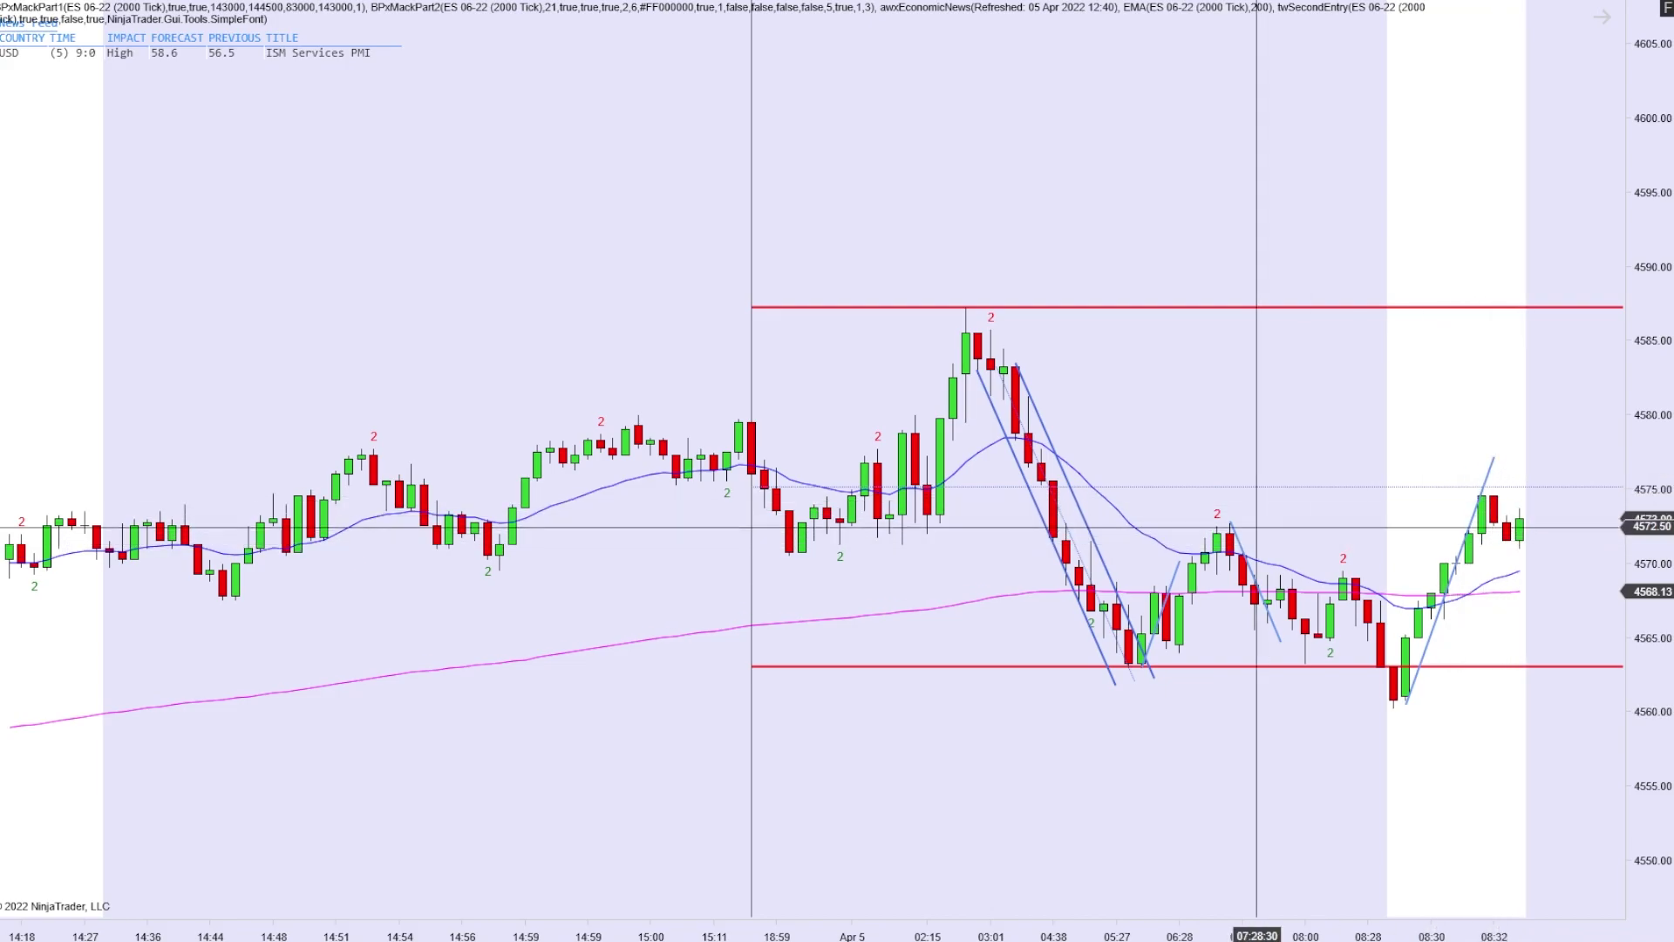
pyautogui.click(1090, 533)
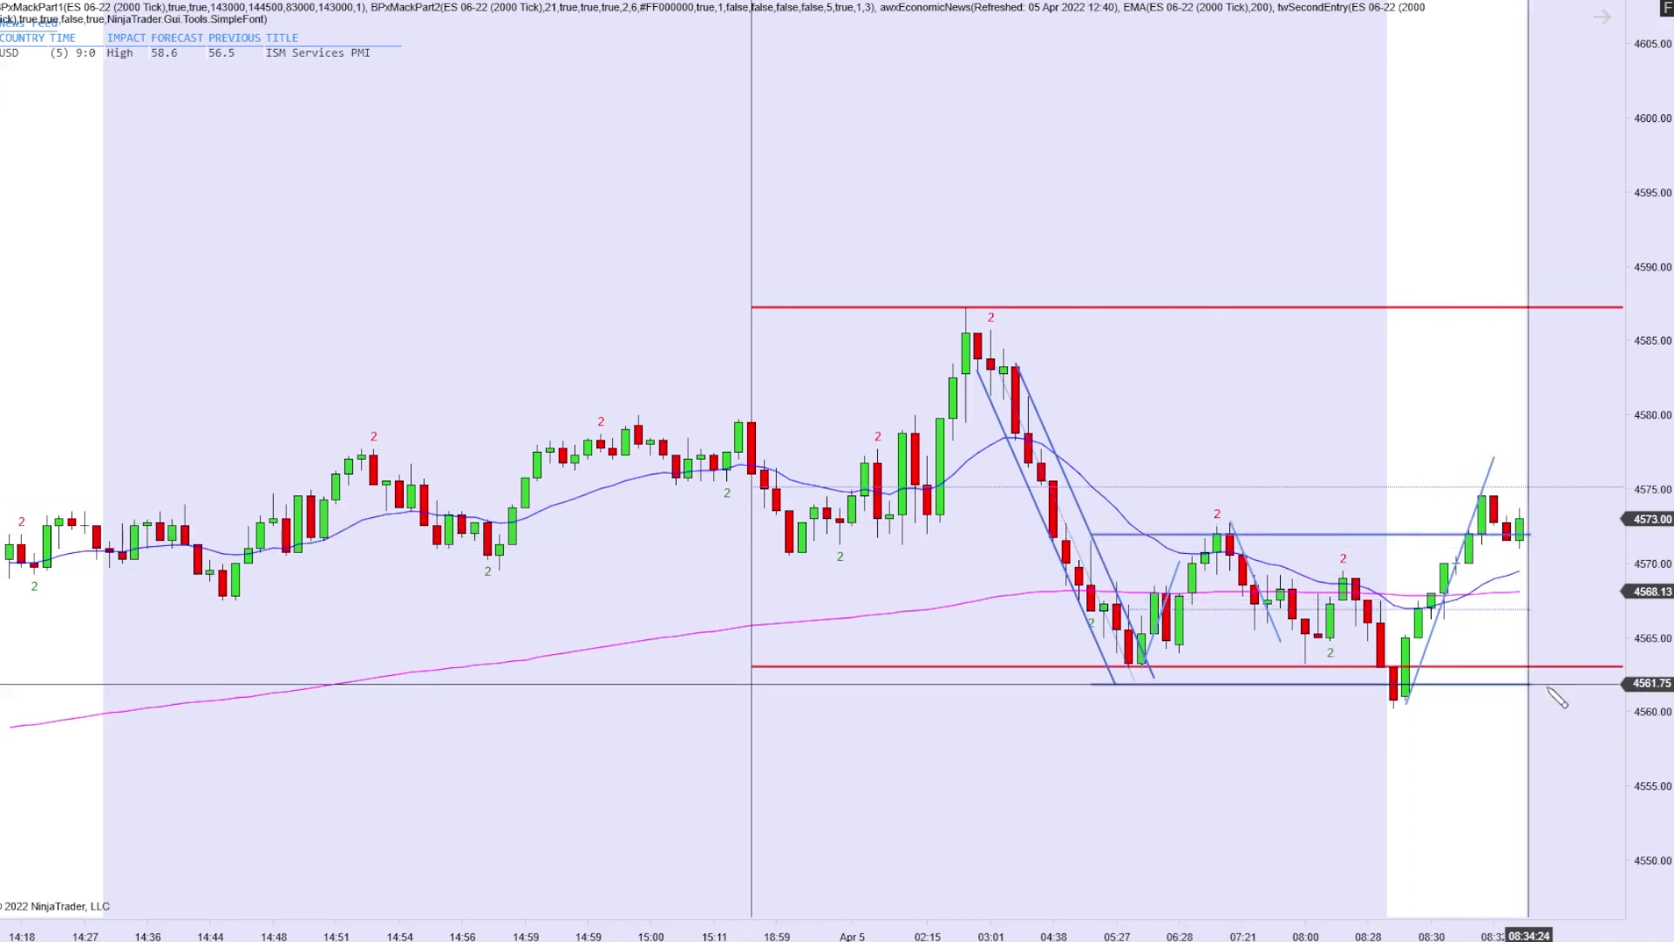
pyautogui.click(1619, 666)
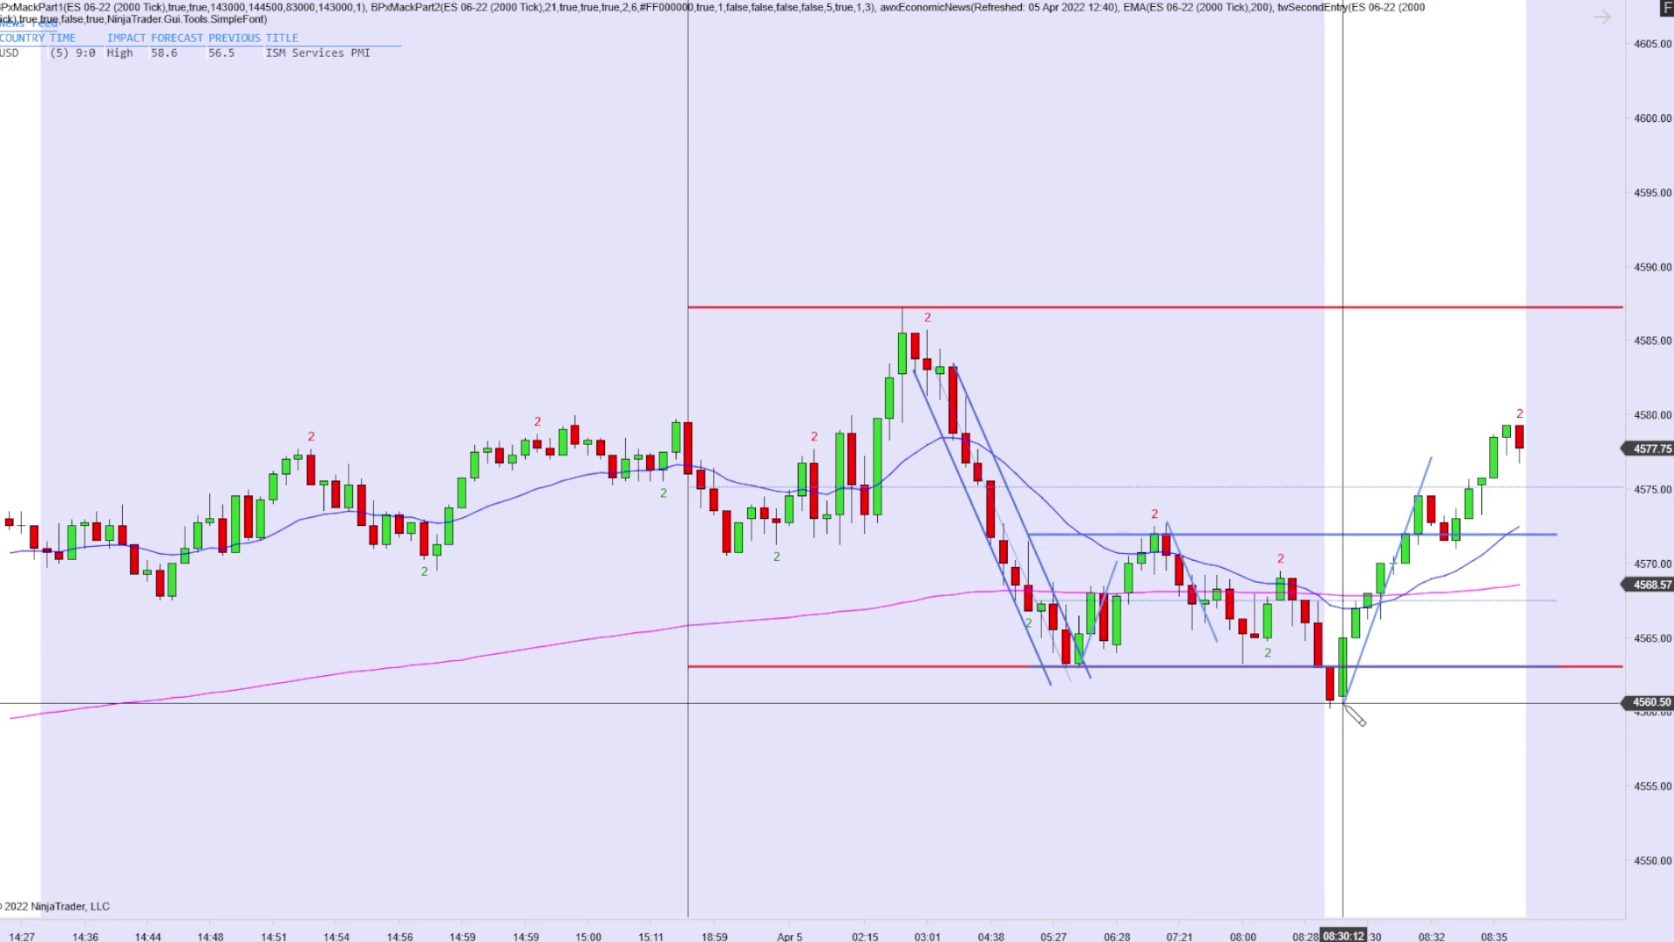
# Draw an ascending channel from the 4560.50 opening low to about 4583 and remove the short trend line inside it.
pyautogui.moveTo(1343, 702); pyautogui.dragTo(1582, 371)
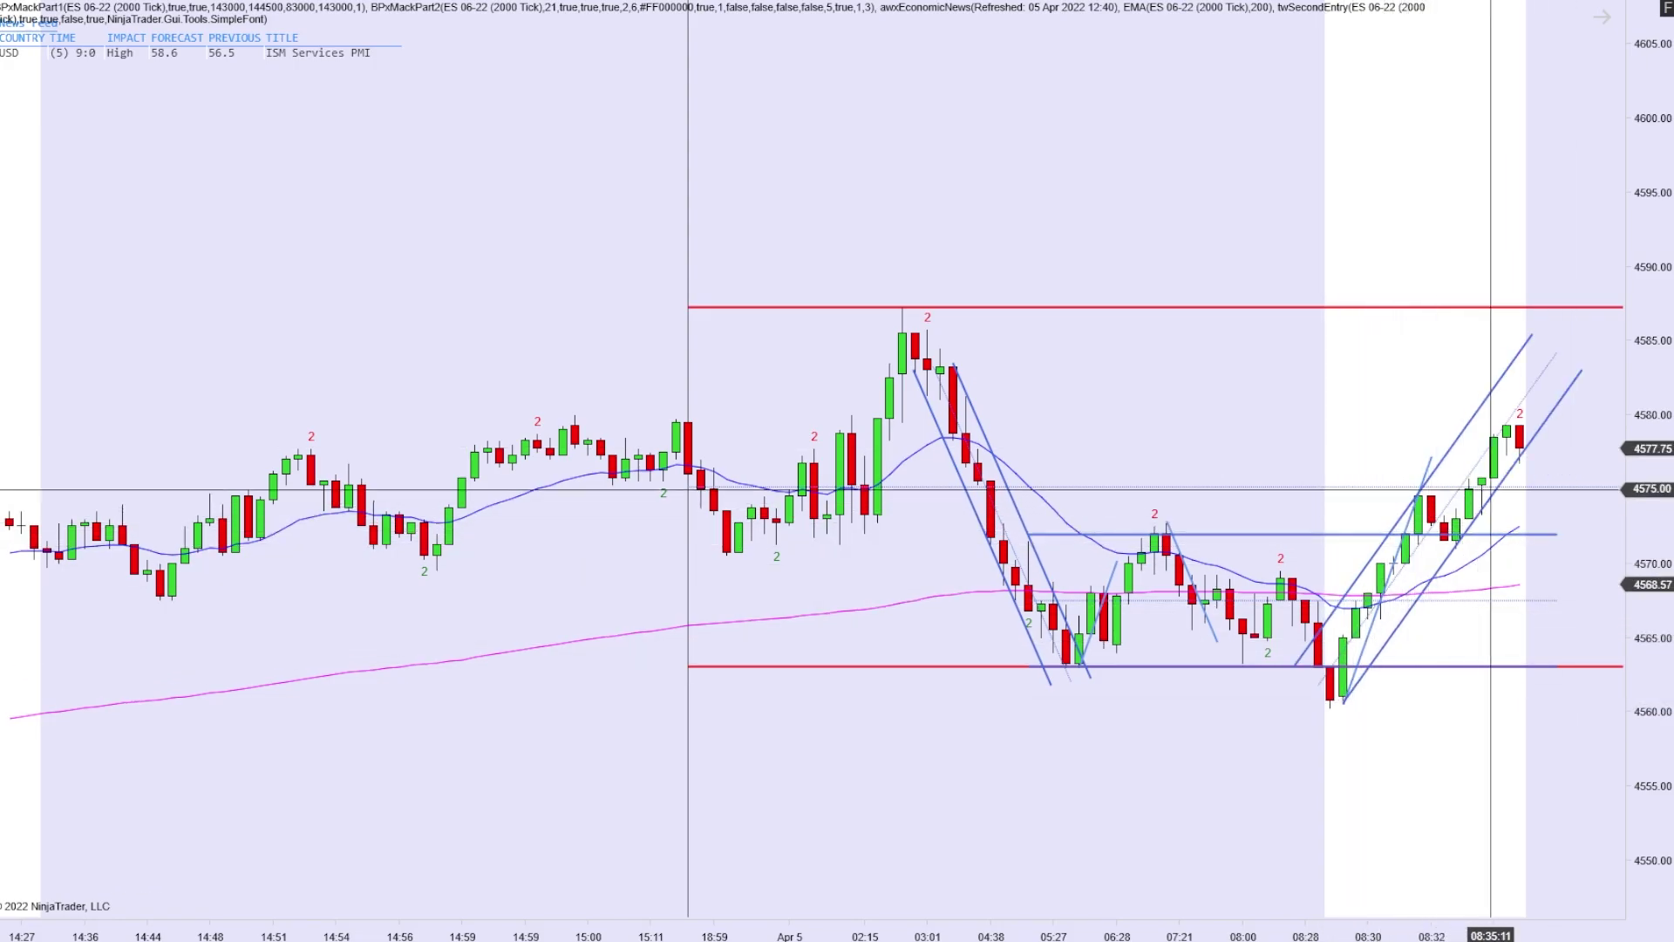
pyautogui.rightClick(1375, 636)
pyautogui.press('Escape')
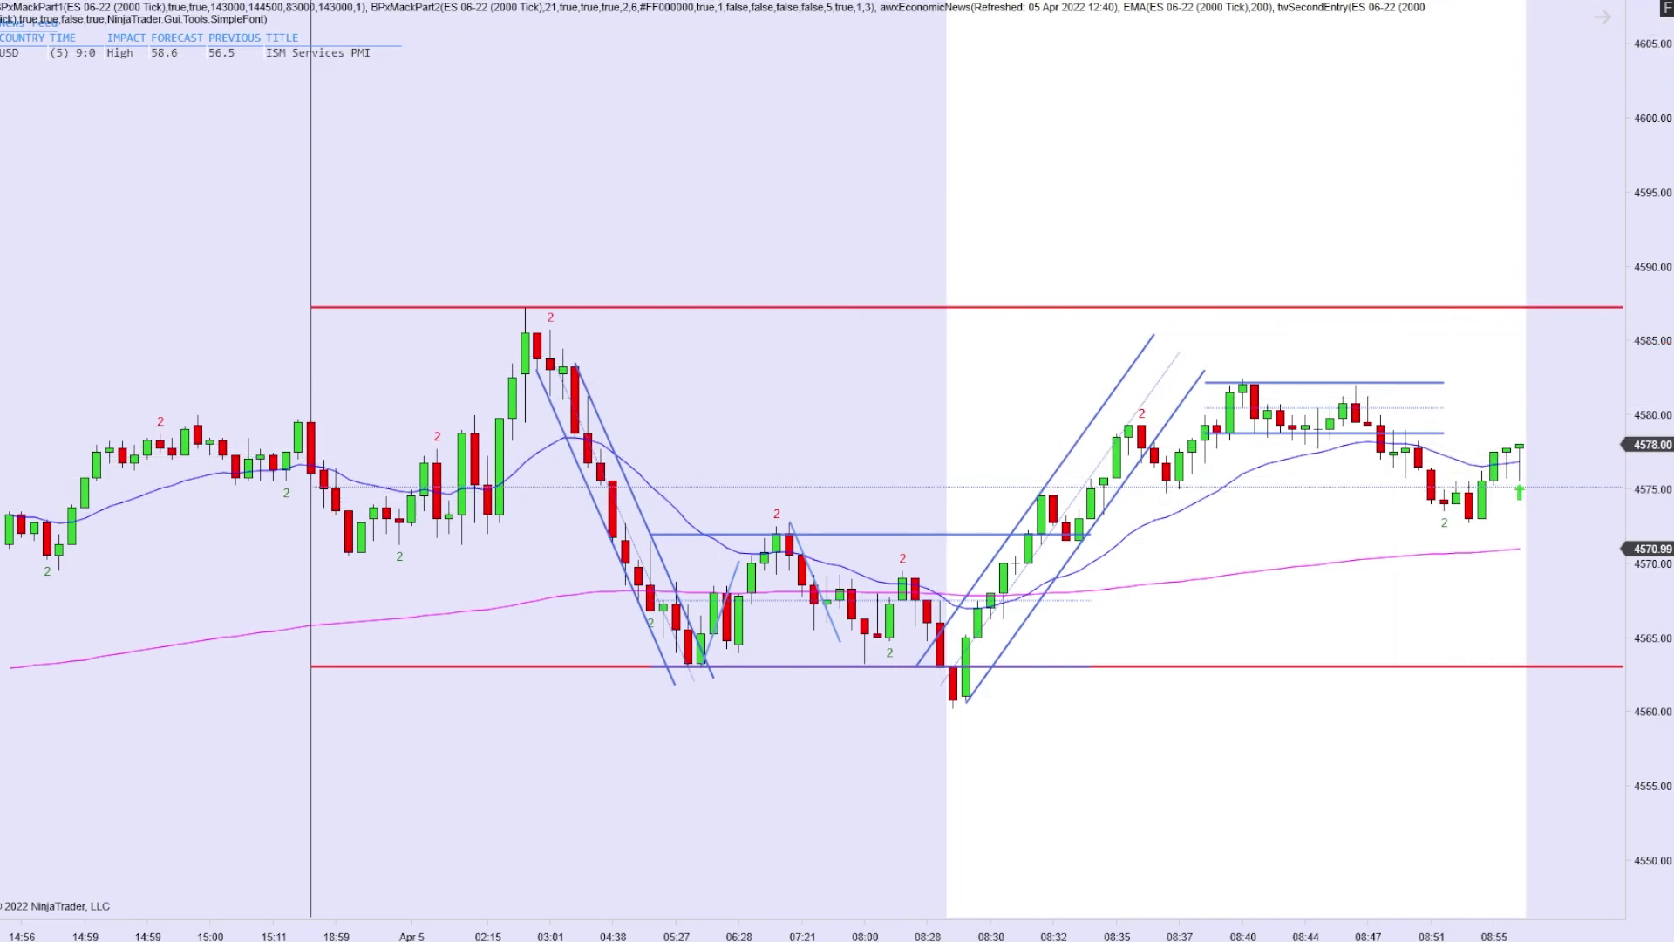
# Draw a descending channel around the pullback from the high near 4582 down to about 4570.
pyautogui.click(1357, 384)
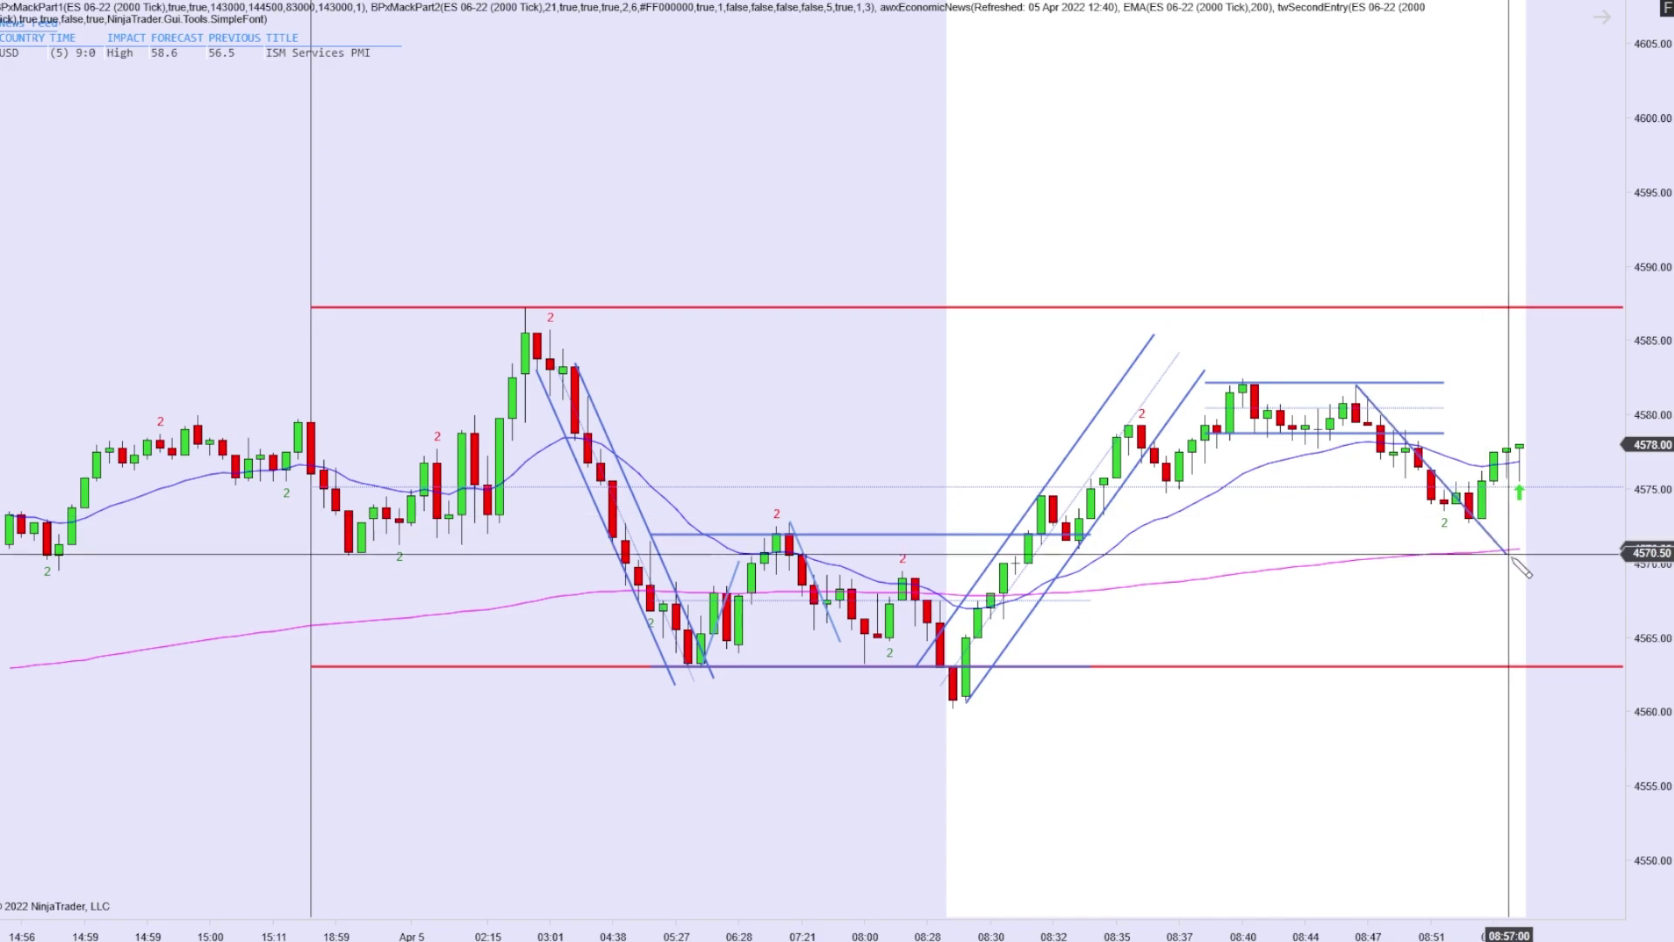
pyautogui.click(1541, 561)
pyautogui.click(1462, 532)
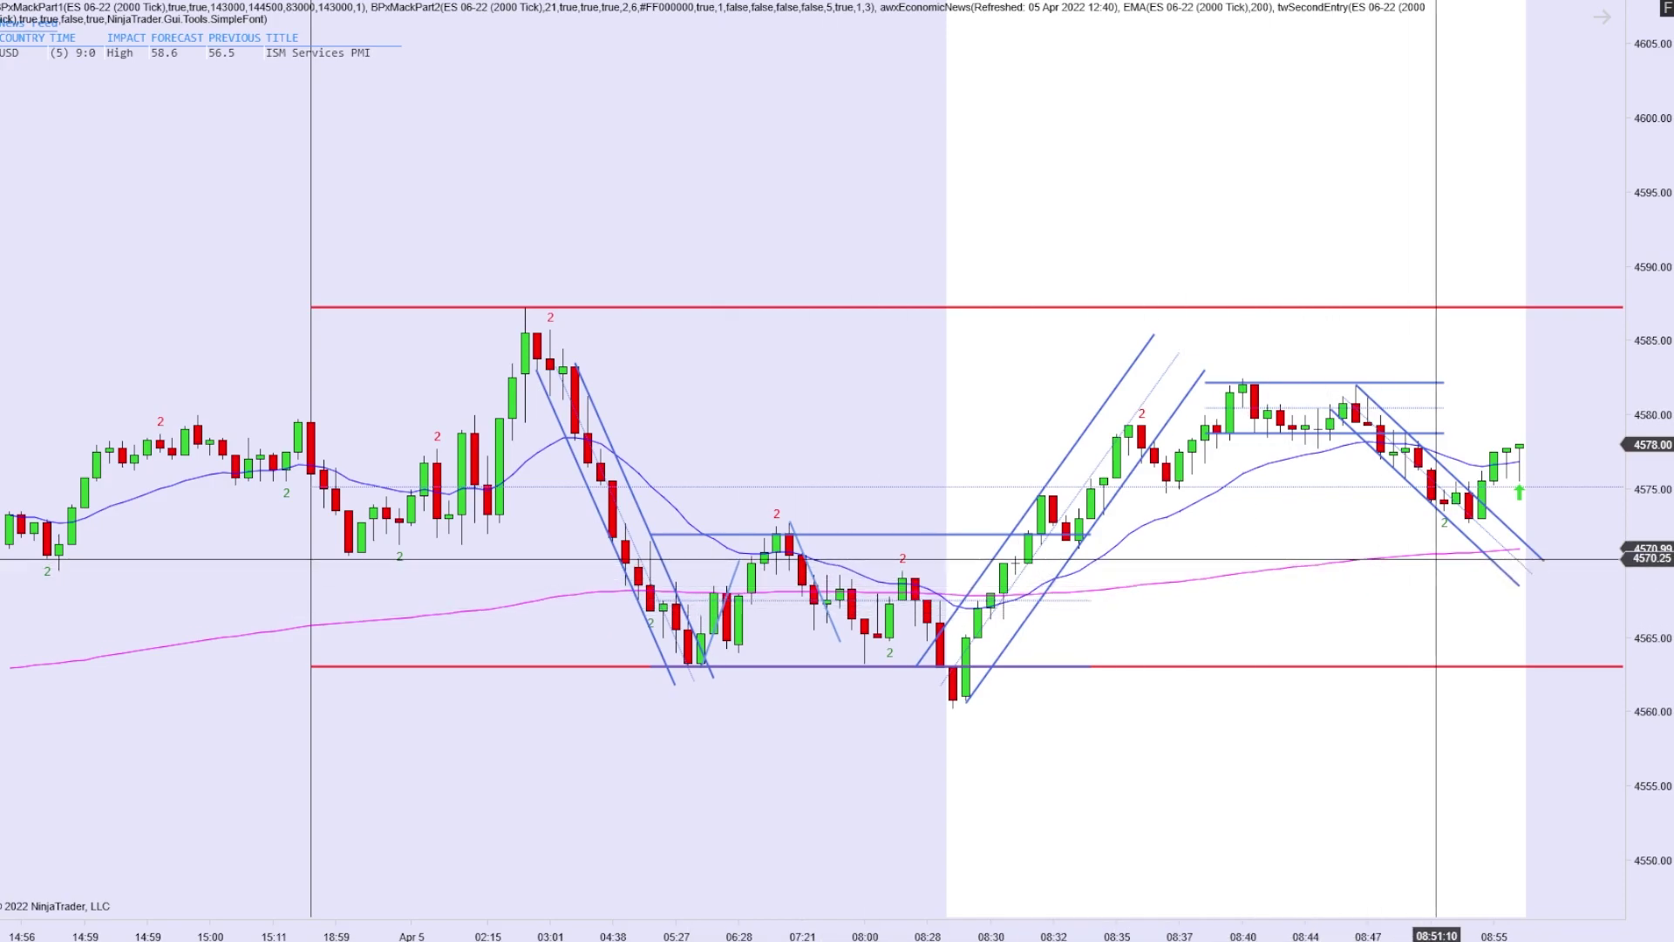
pyautogui.click(1131, 527)
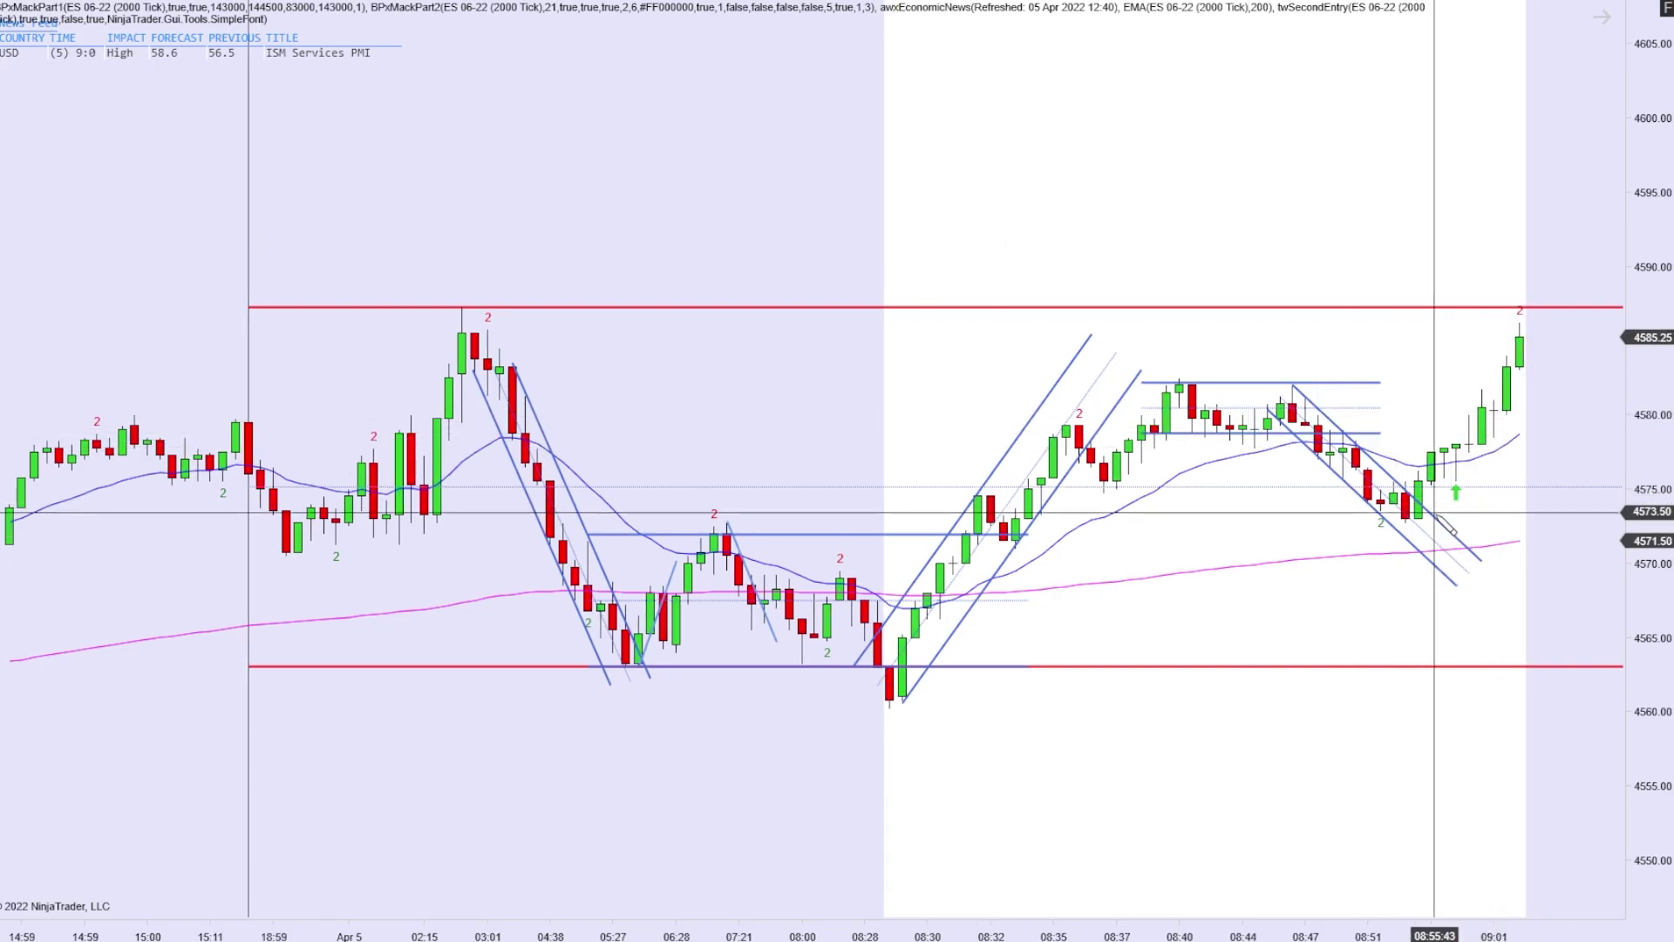
# Draw an ascending channel around the rally from the low near 4573 up to 4590.25.
pyautogui.moveTo(1419, 518); pyautogui.dragTo(1622, 262)
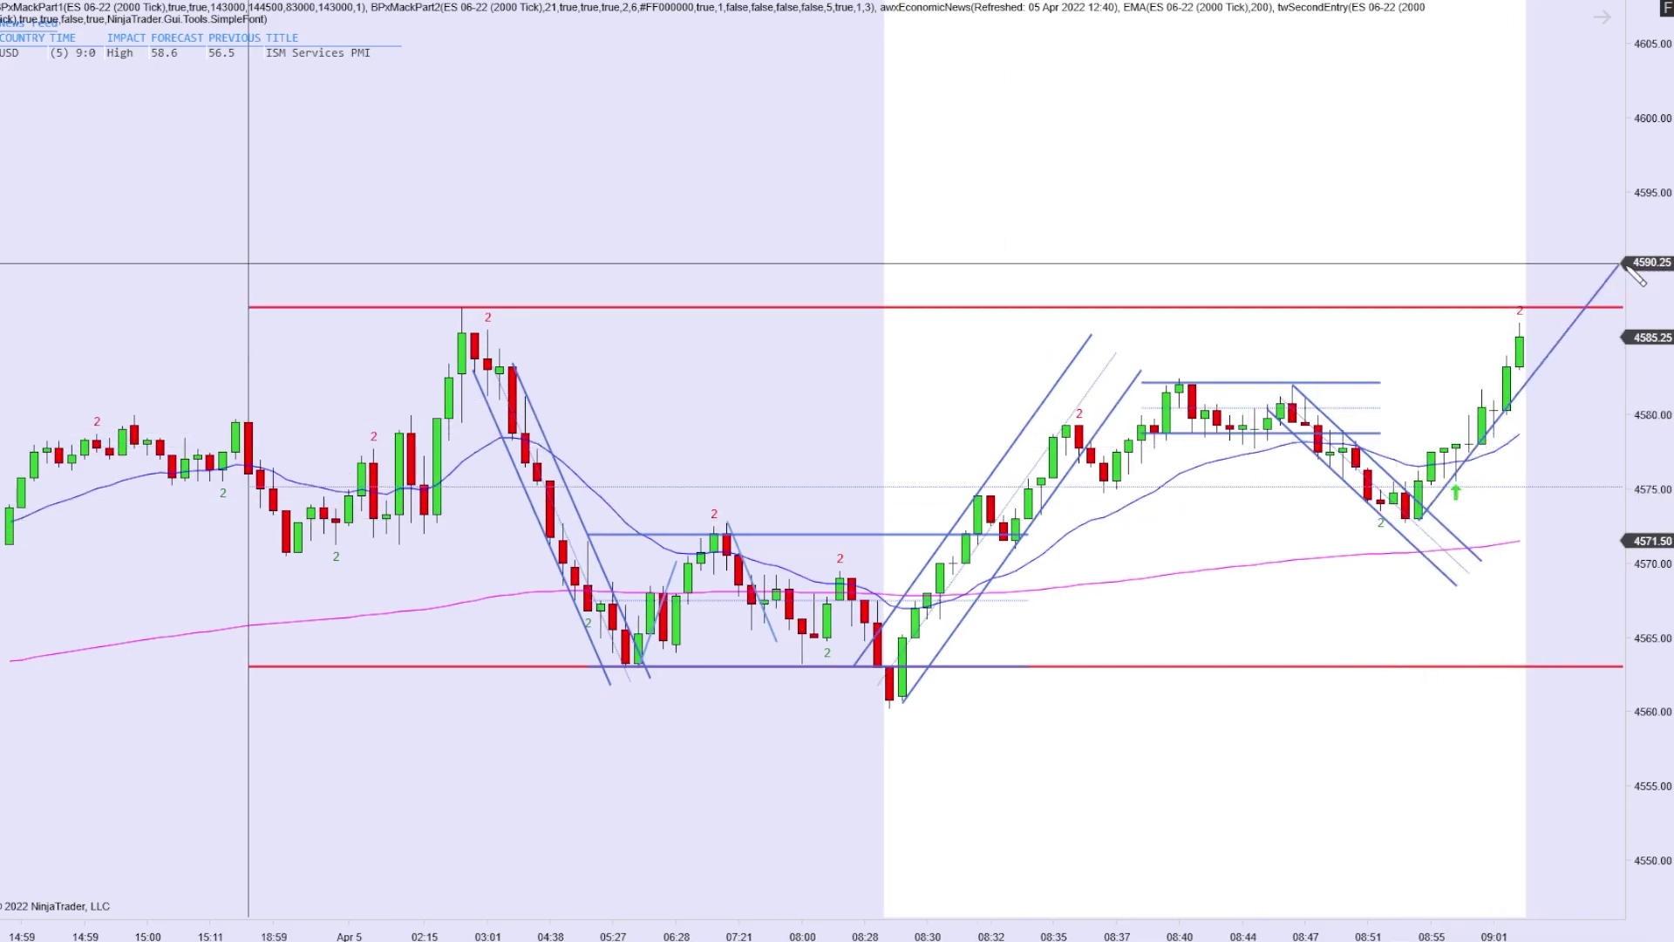
pyautogui.click(1556, 279)
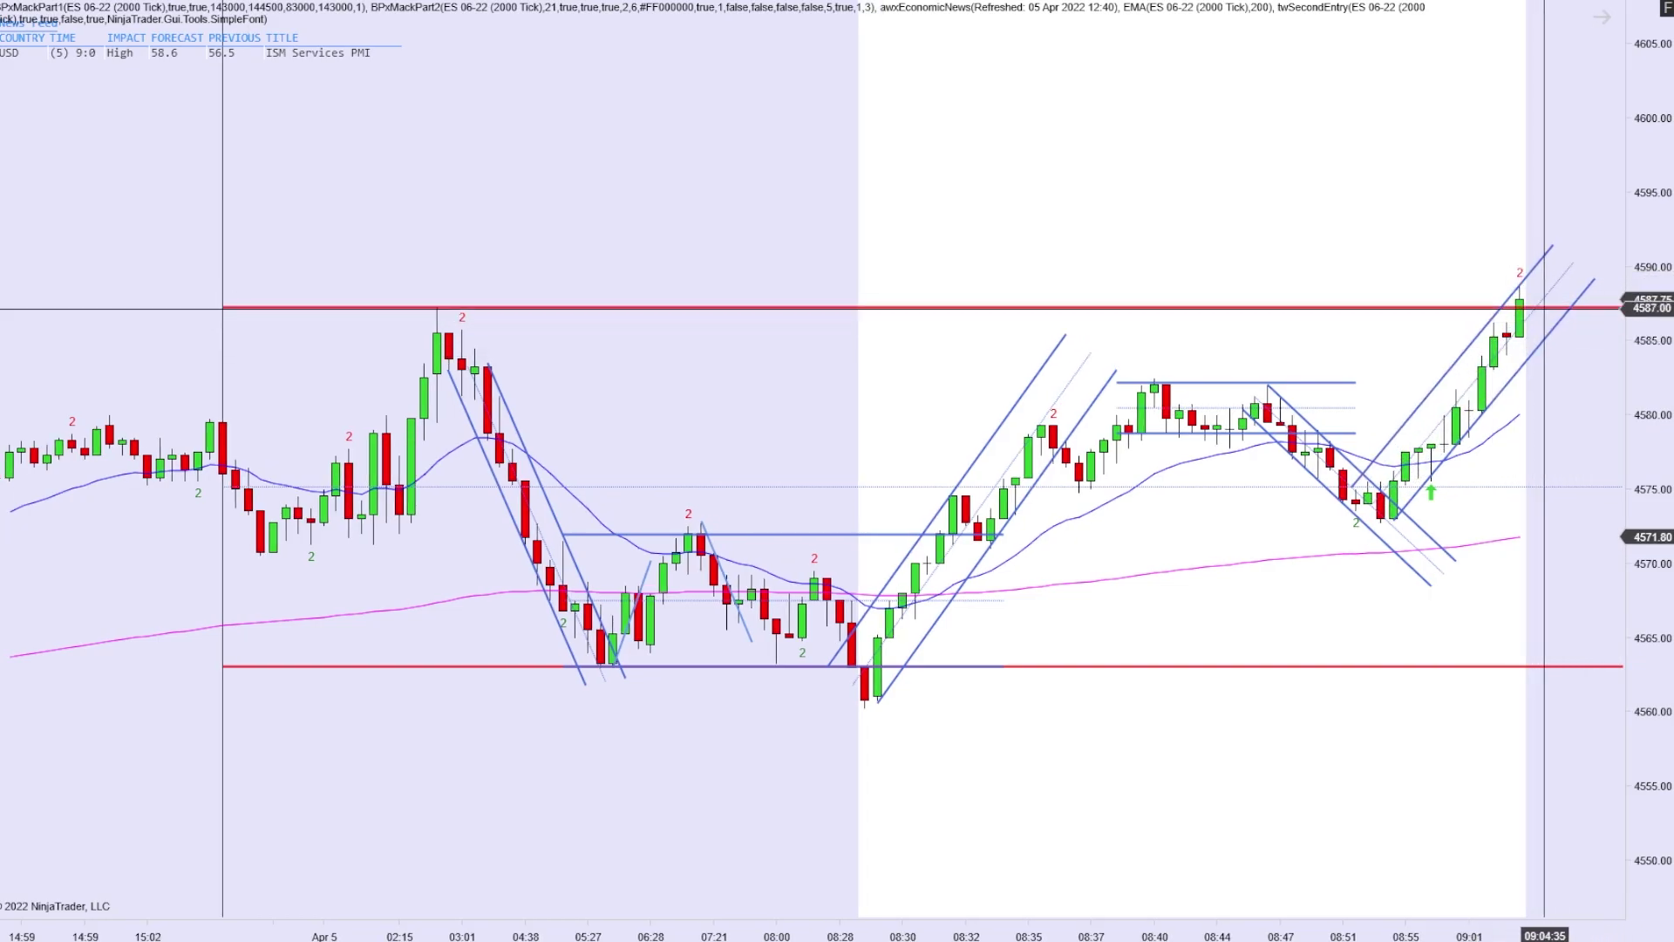
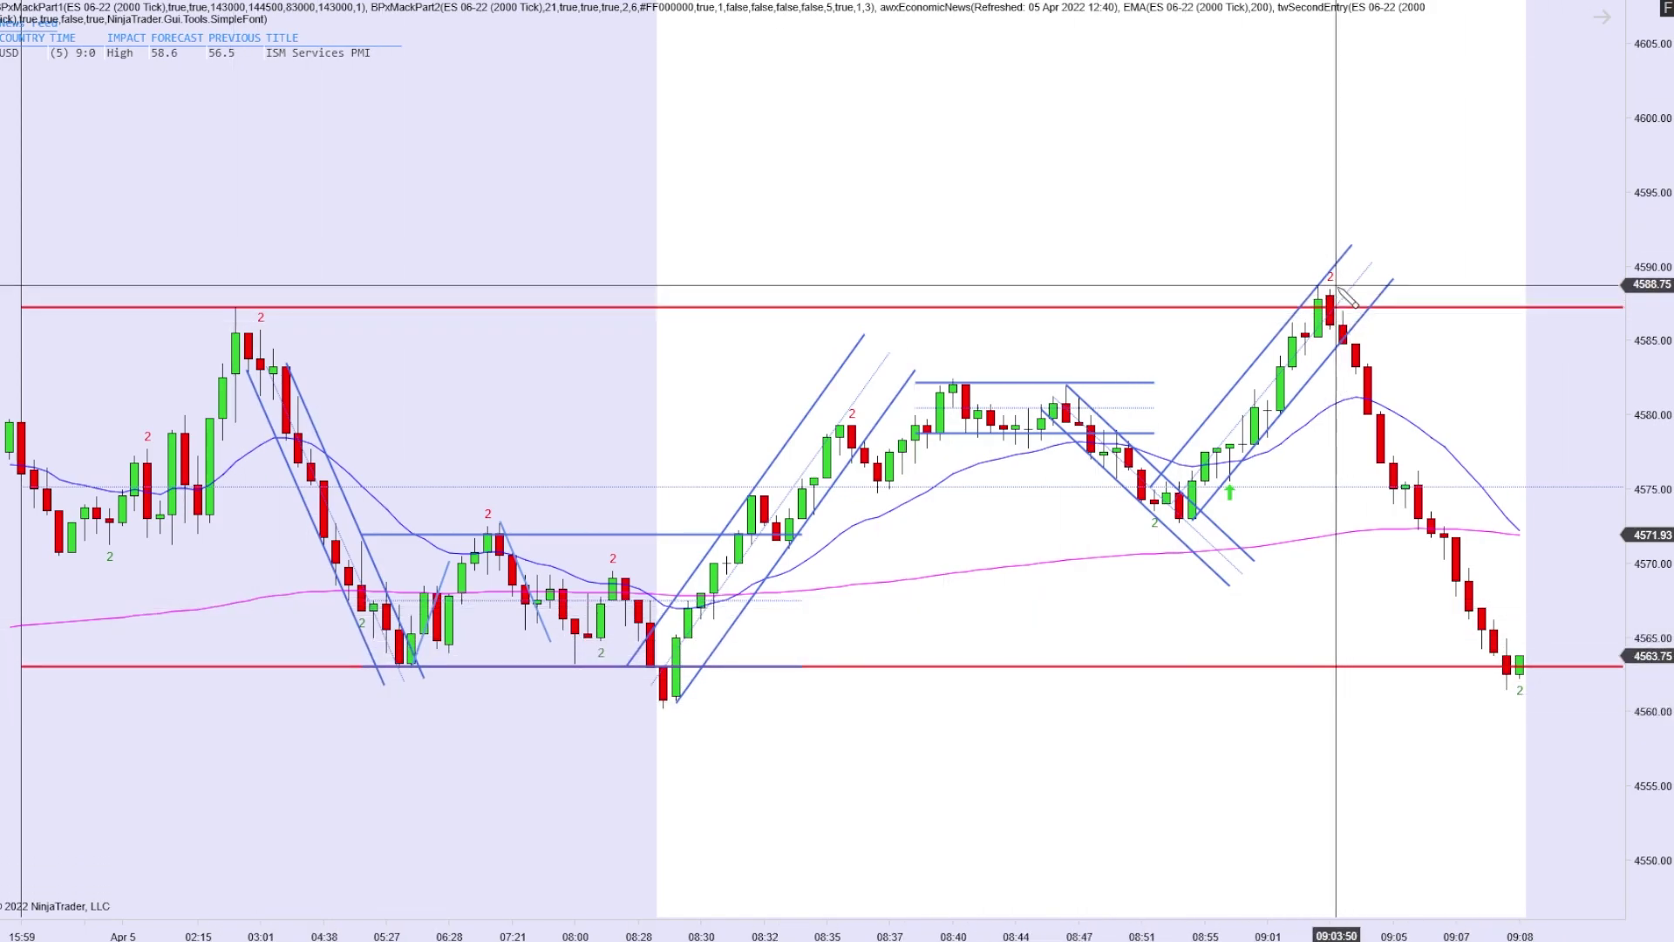
# Draw a steep descending channel around the sell-off from the session high near 4588.50 down to about 4557.
pyautogui.click(1332, 289)
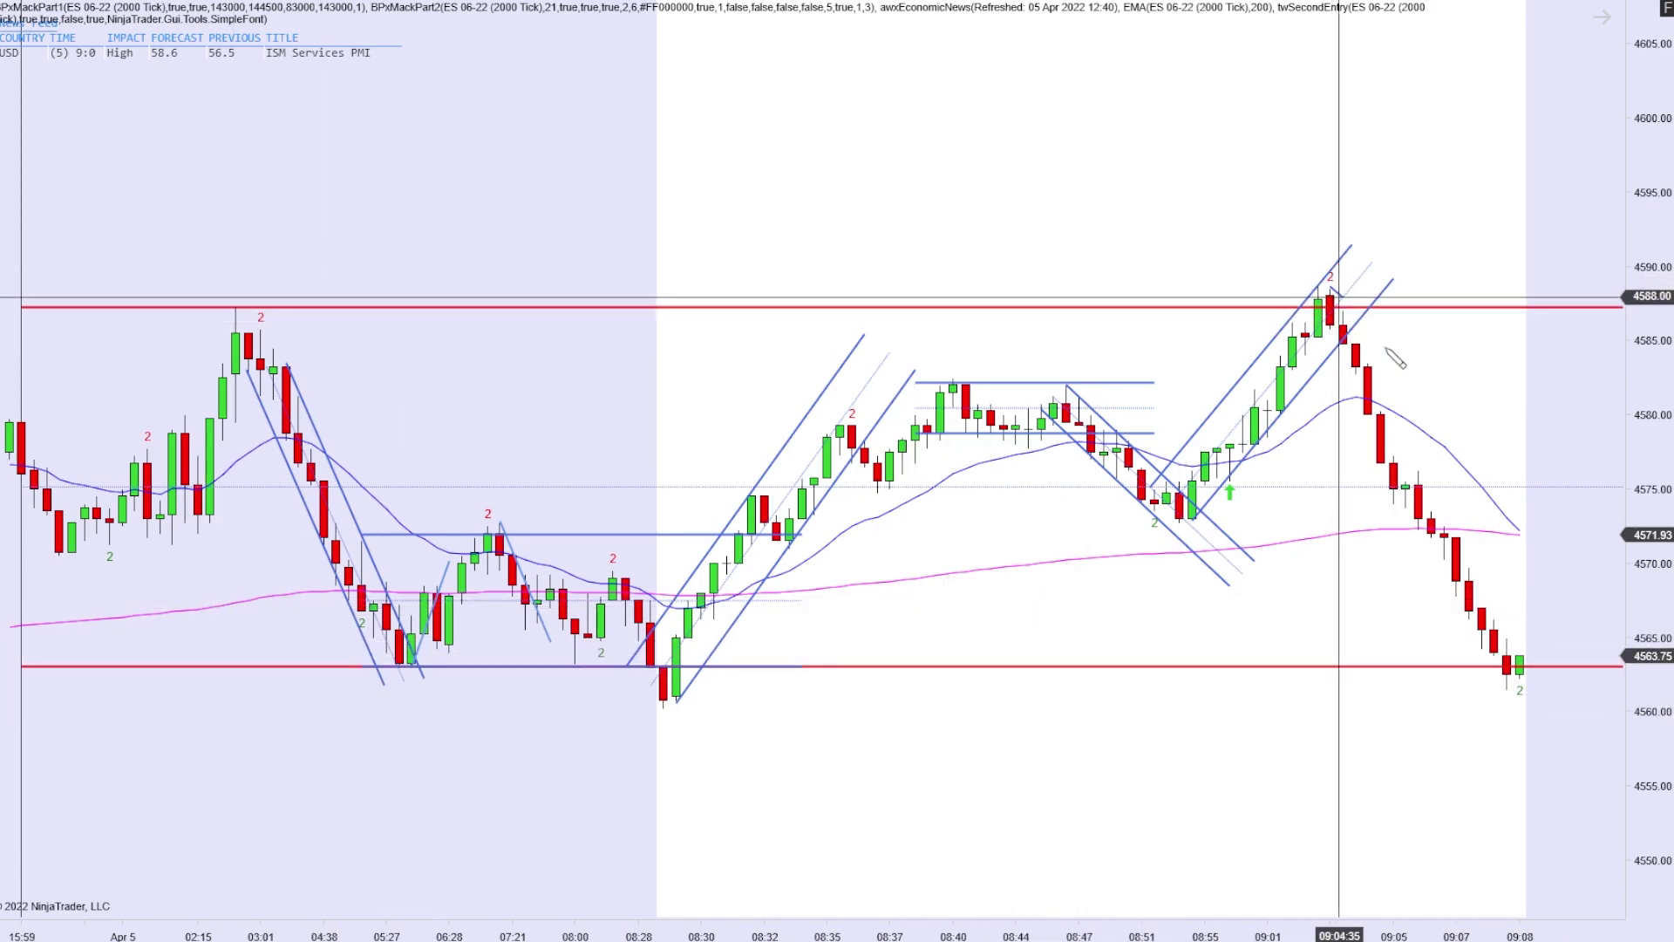
pyautogui.click(1572, 757)
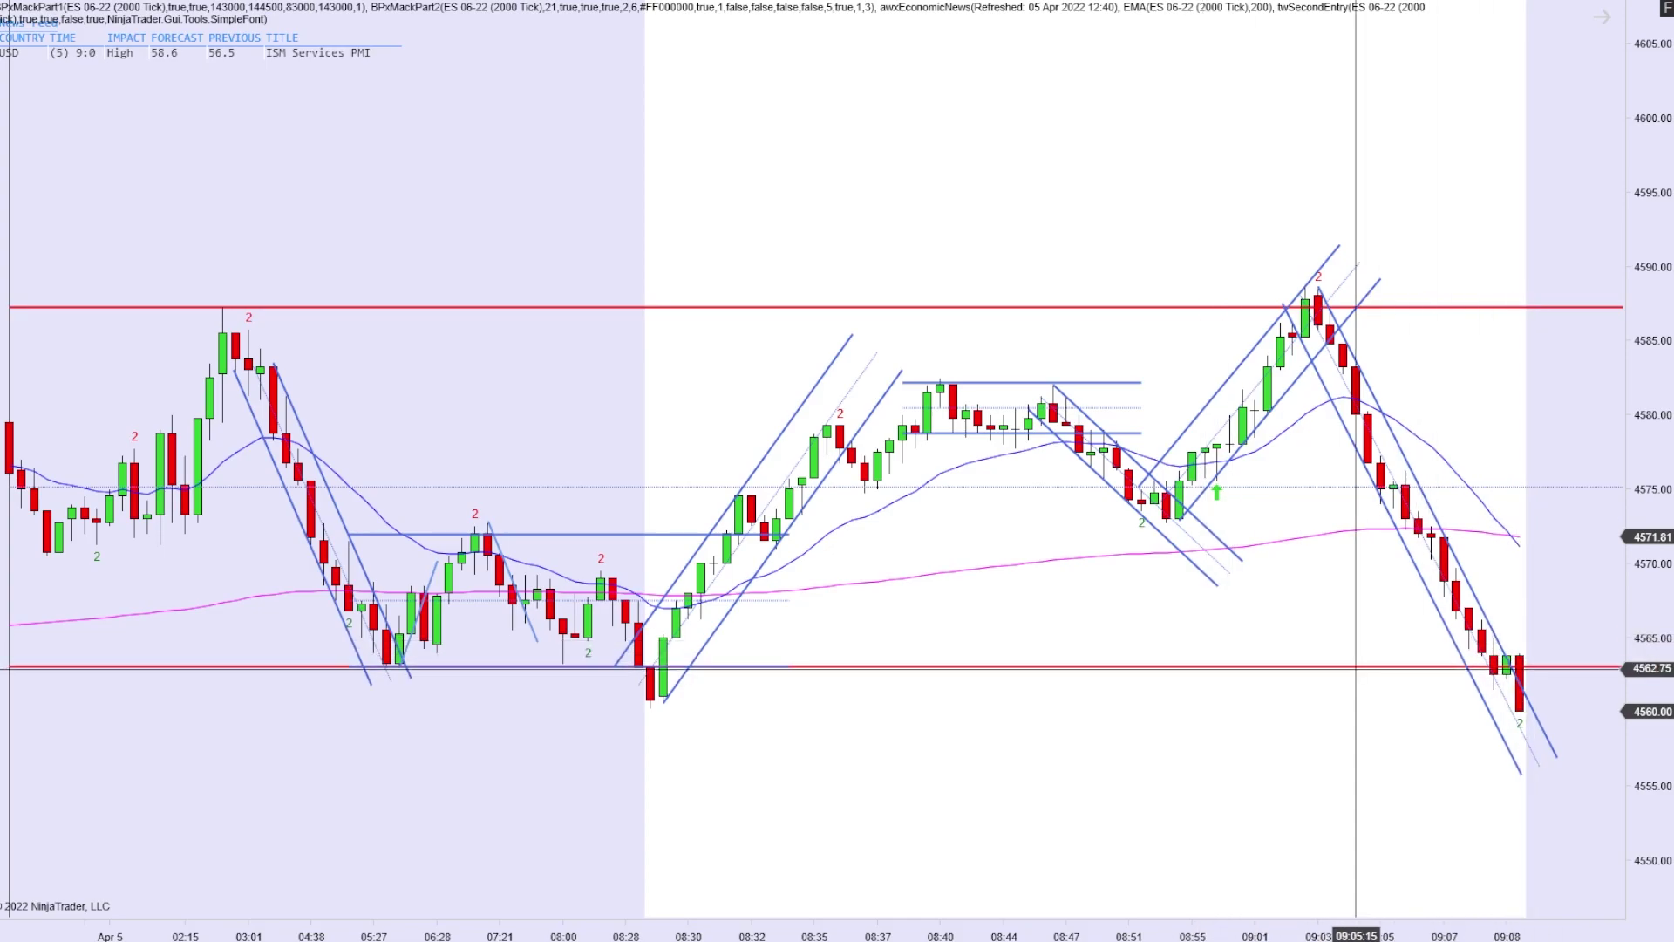
pyautogui.click(1518, 542)
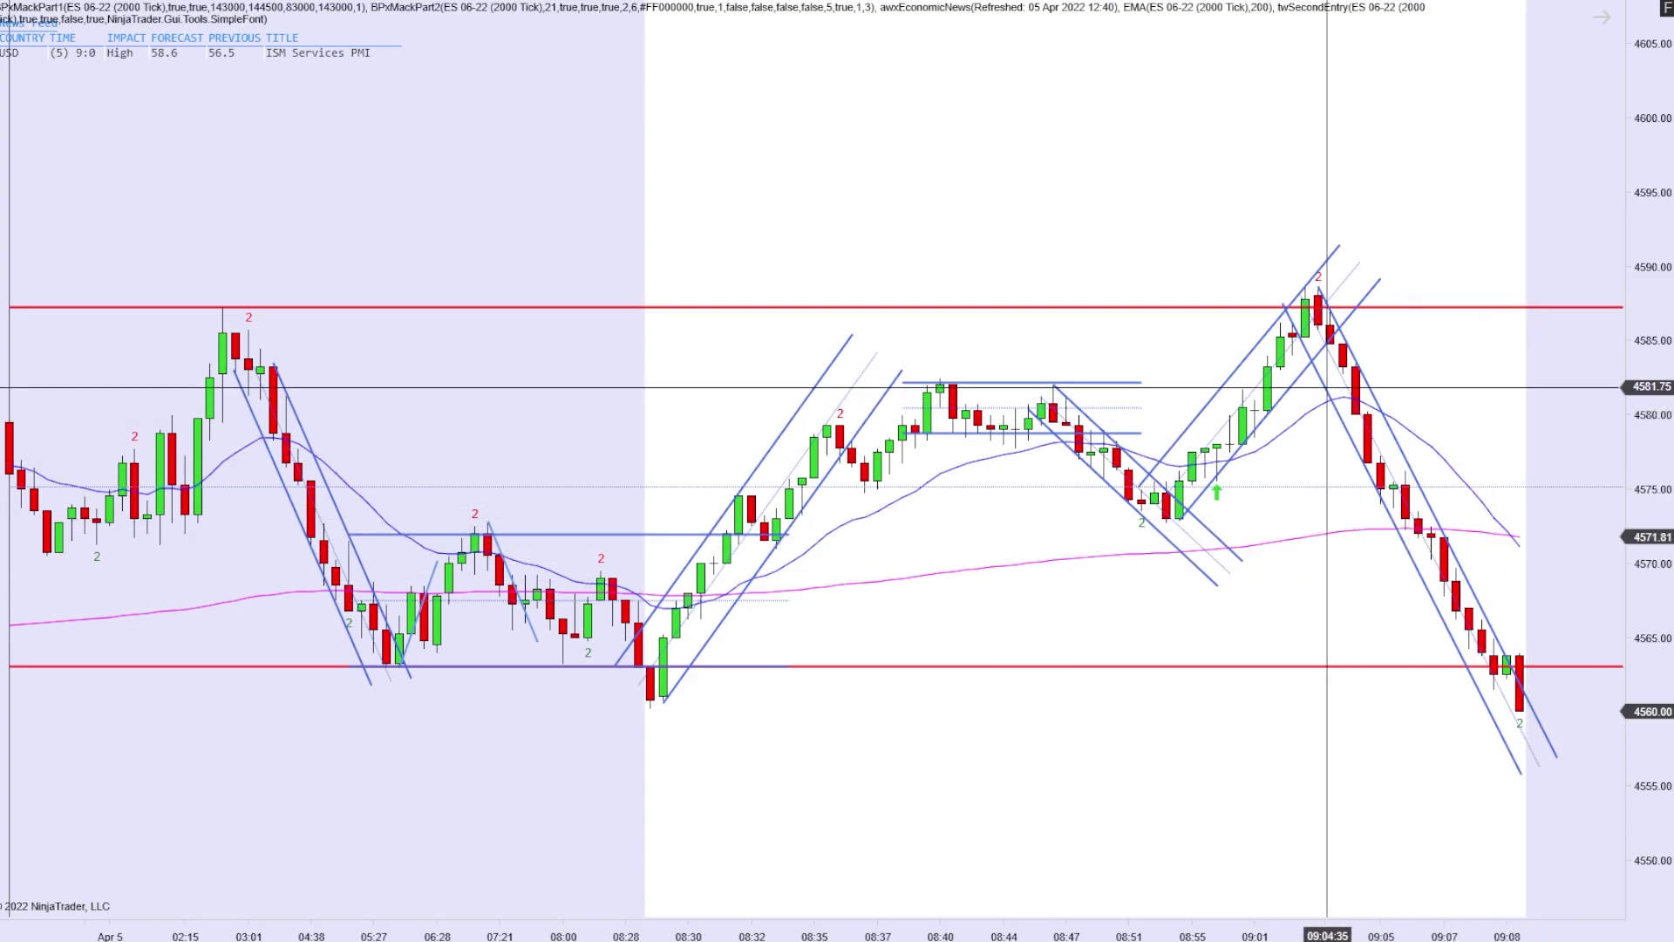
pyautogui.click(1371, 404)
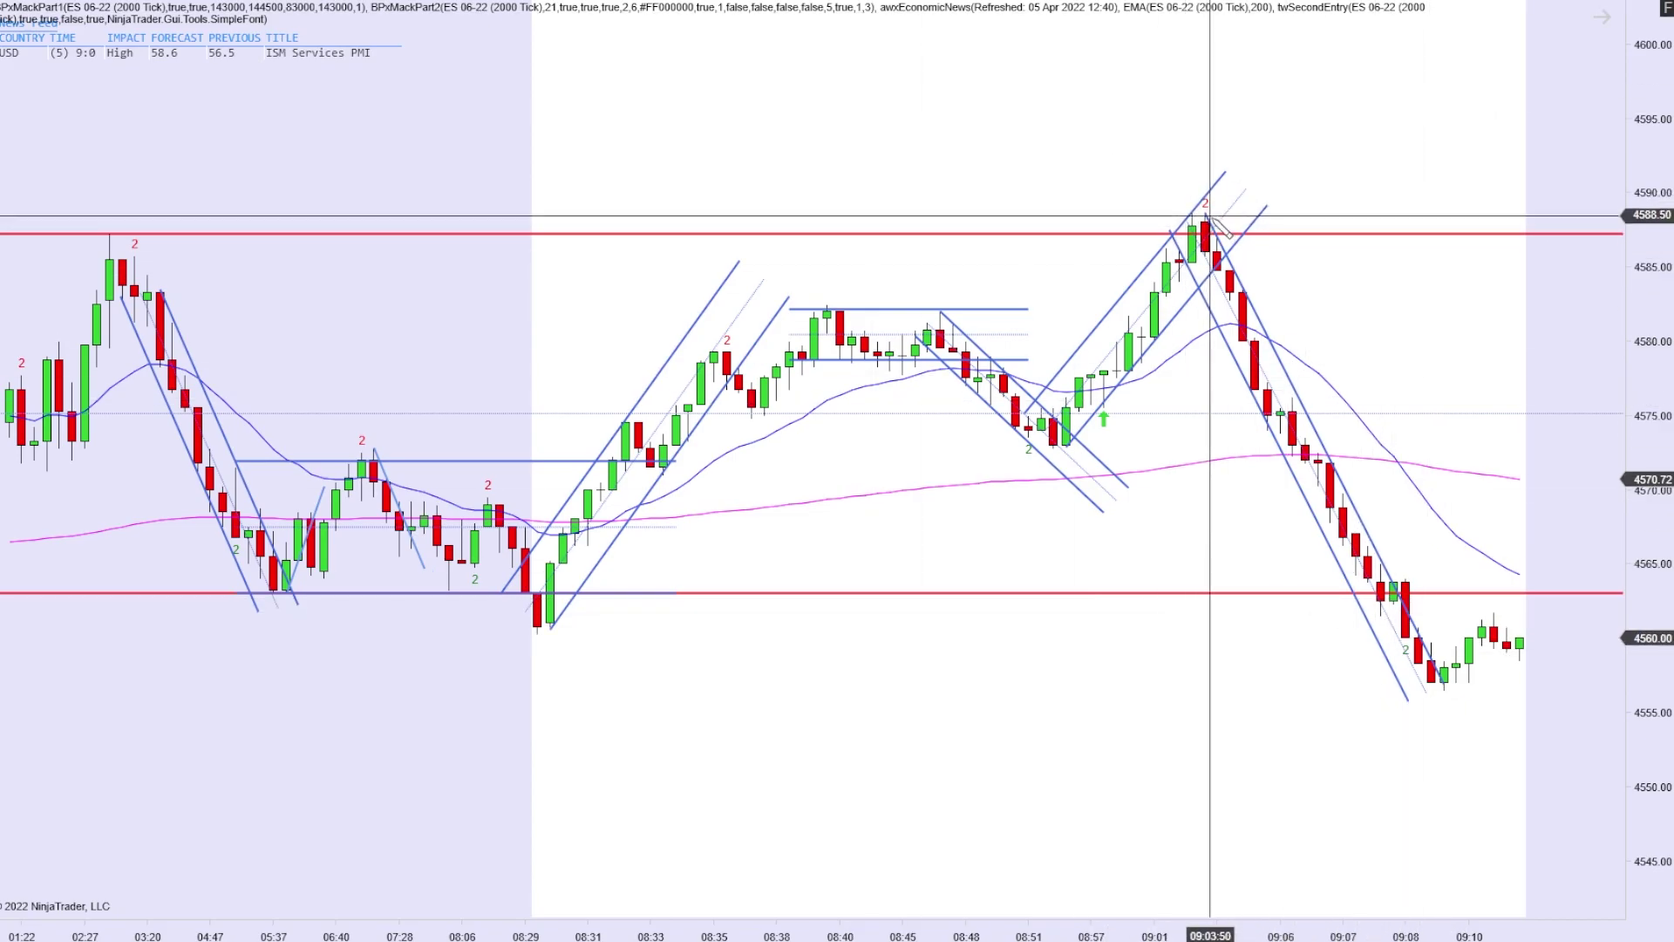
# Measure the decline from the session high near 4588.50 to the swing low with the ruler and remove the measurement.
pyautogui.moveTo(1207, 217); pyautogui.dragTo(1473, 683)
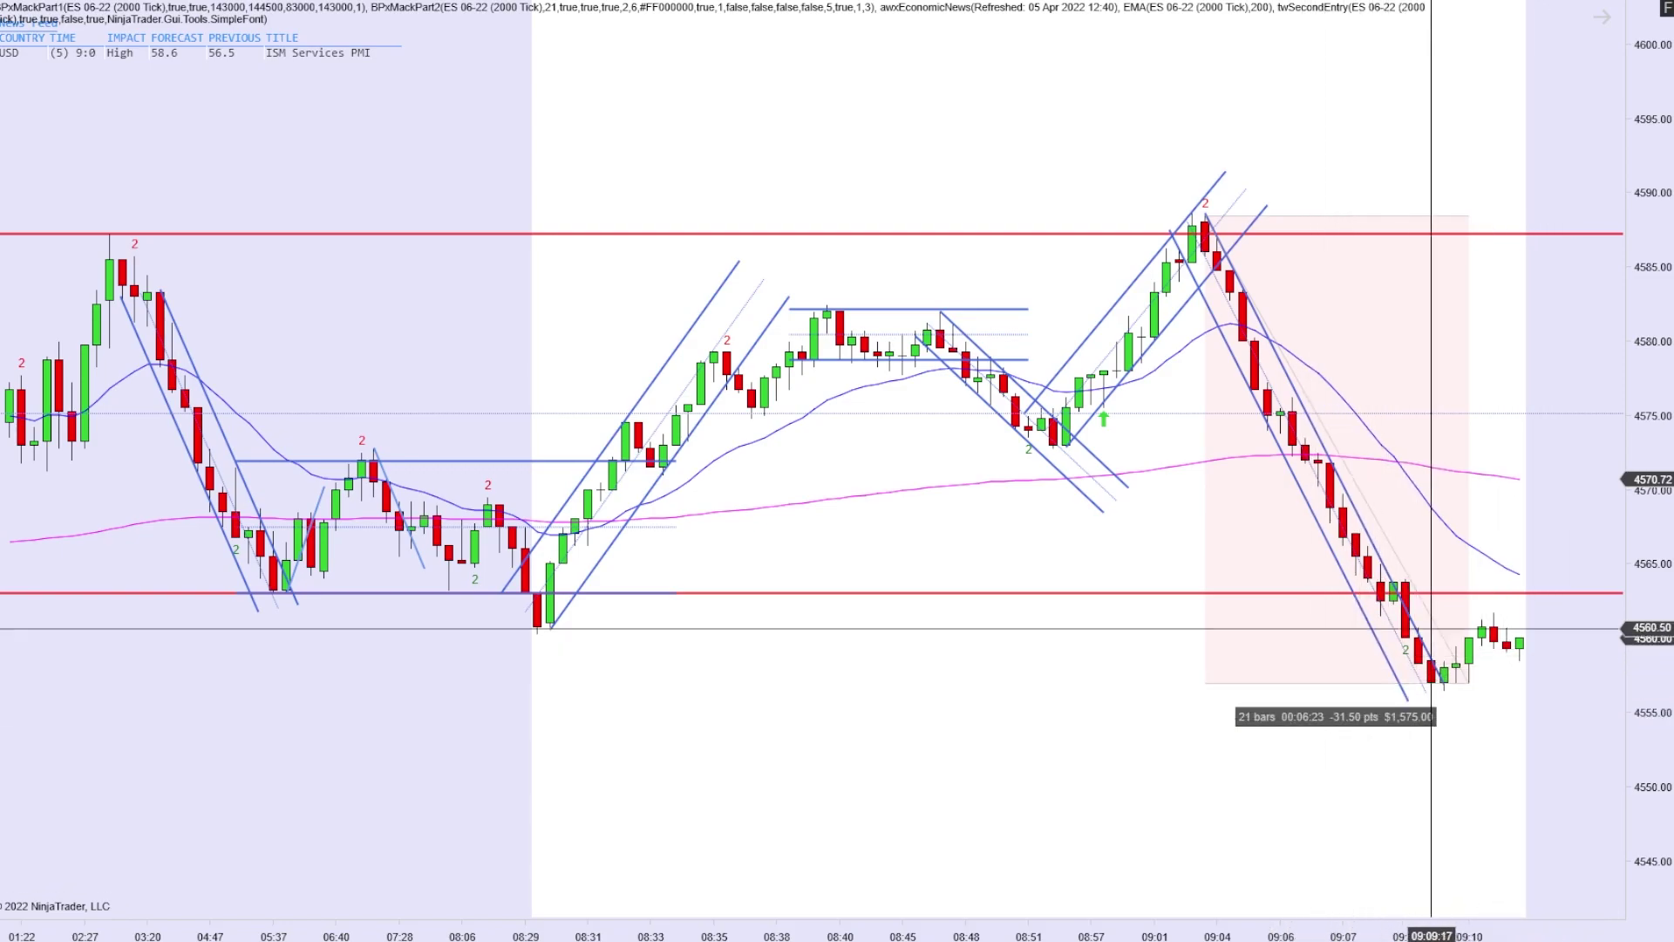
pyautogui.rightClick(1396, 713)
pyautogui.click(1449, 758)
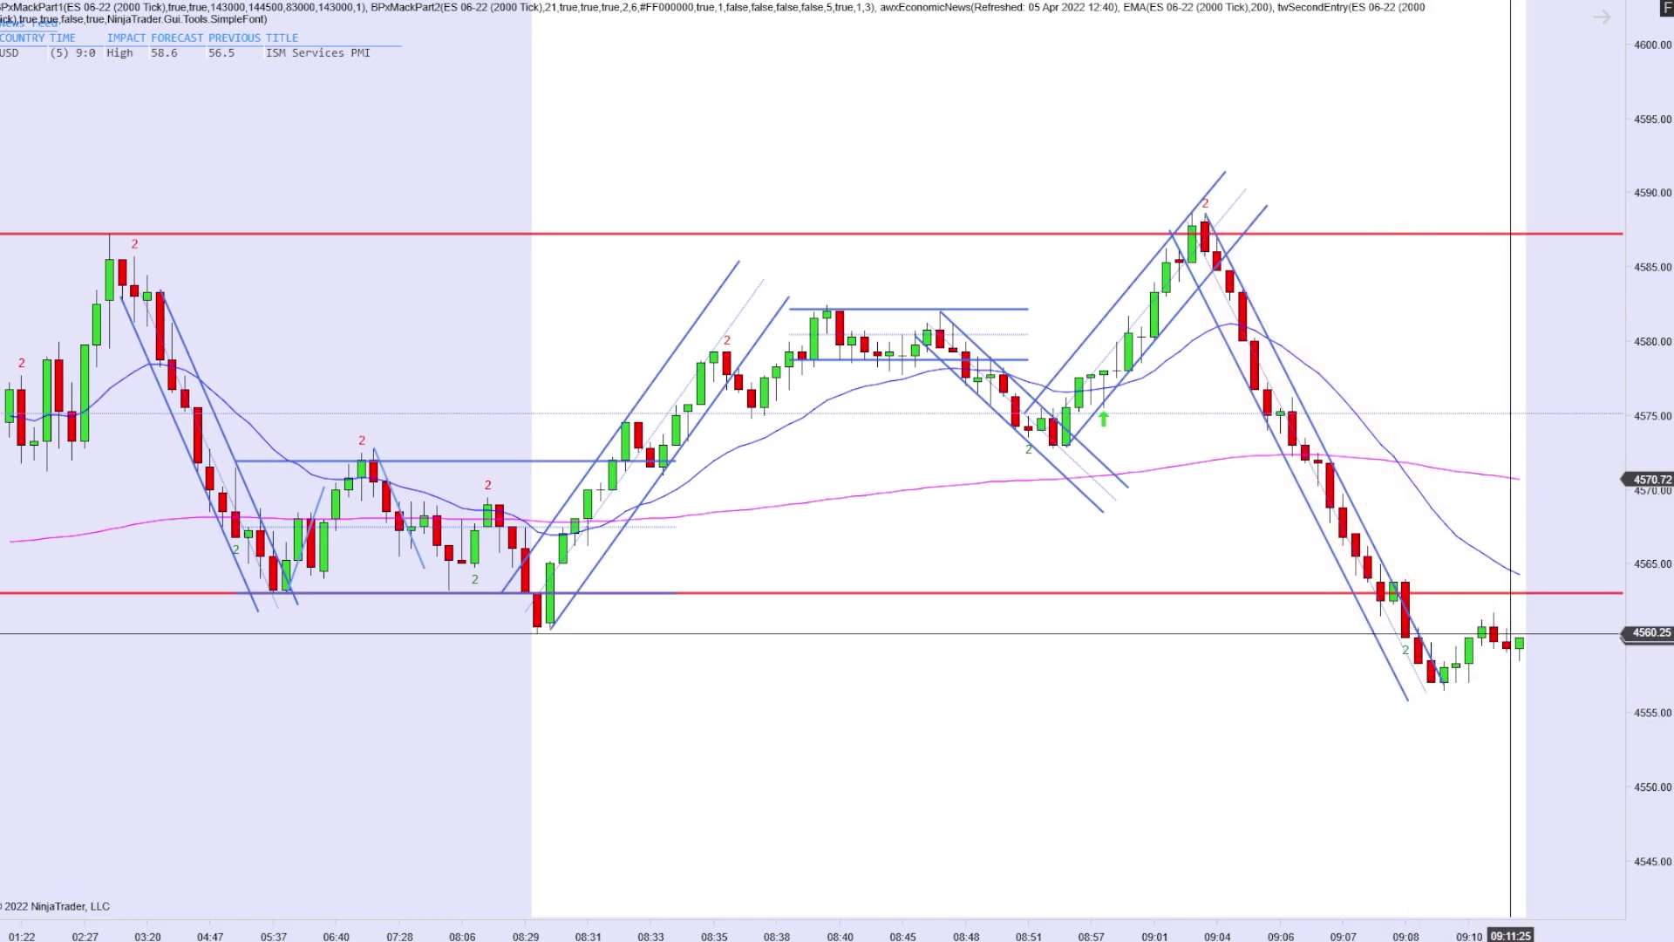
pyautogui.click(1516, 574)
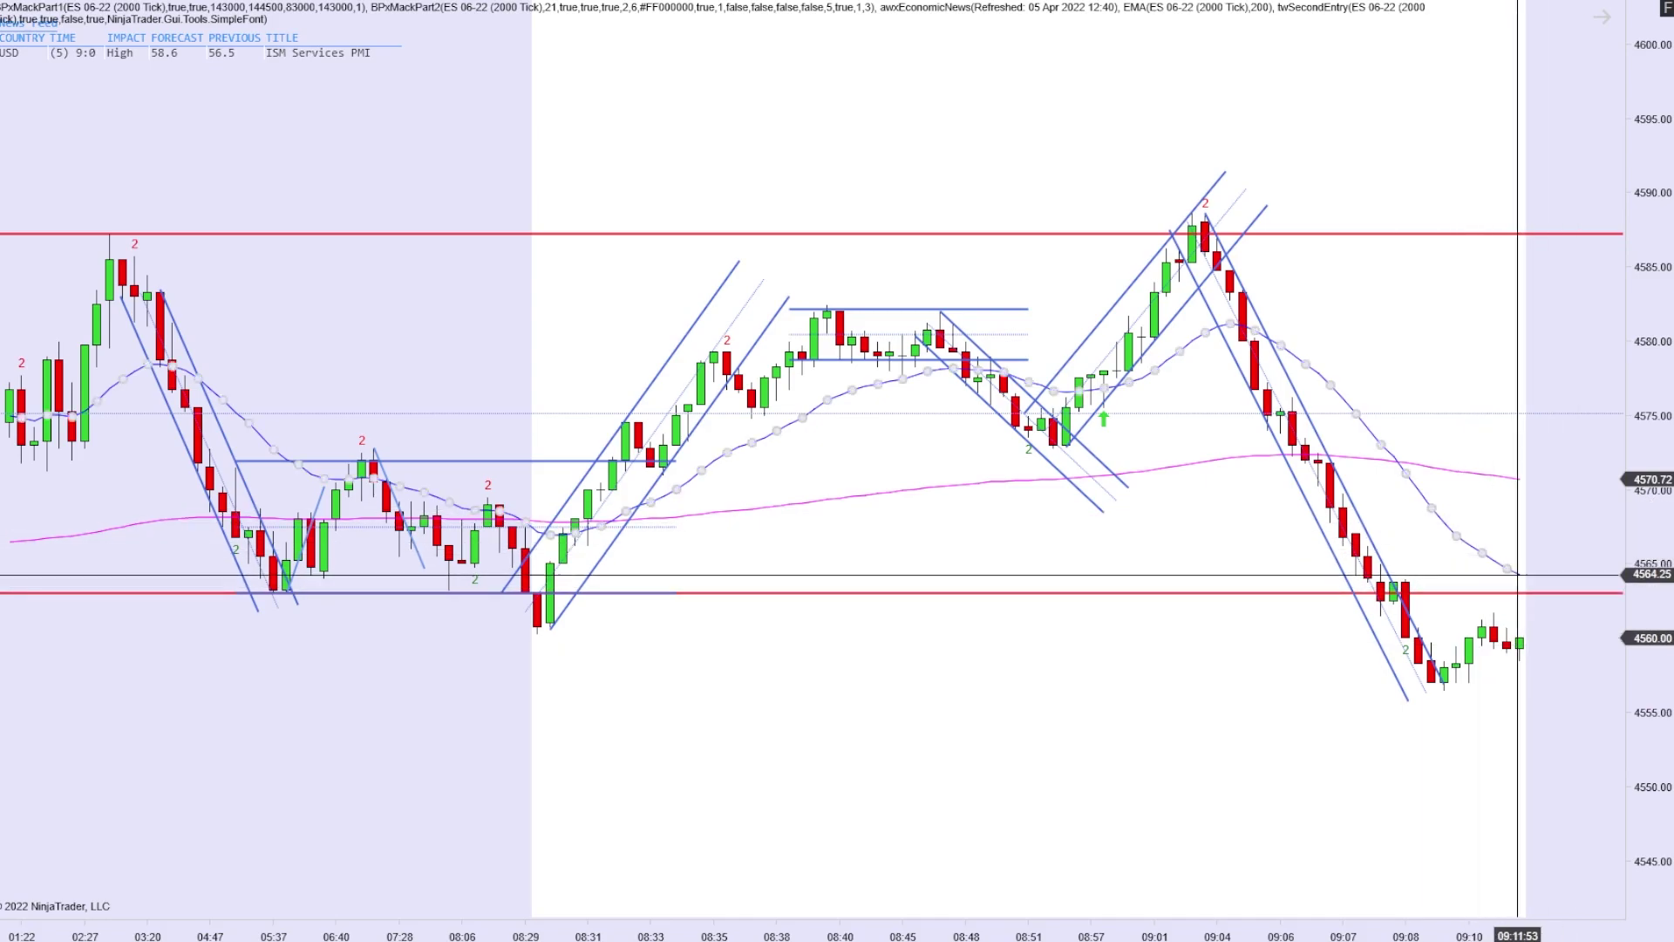
pyautogui.click(1517, 583)
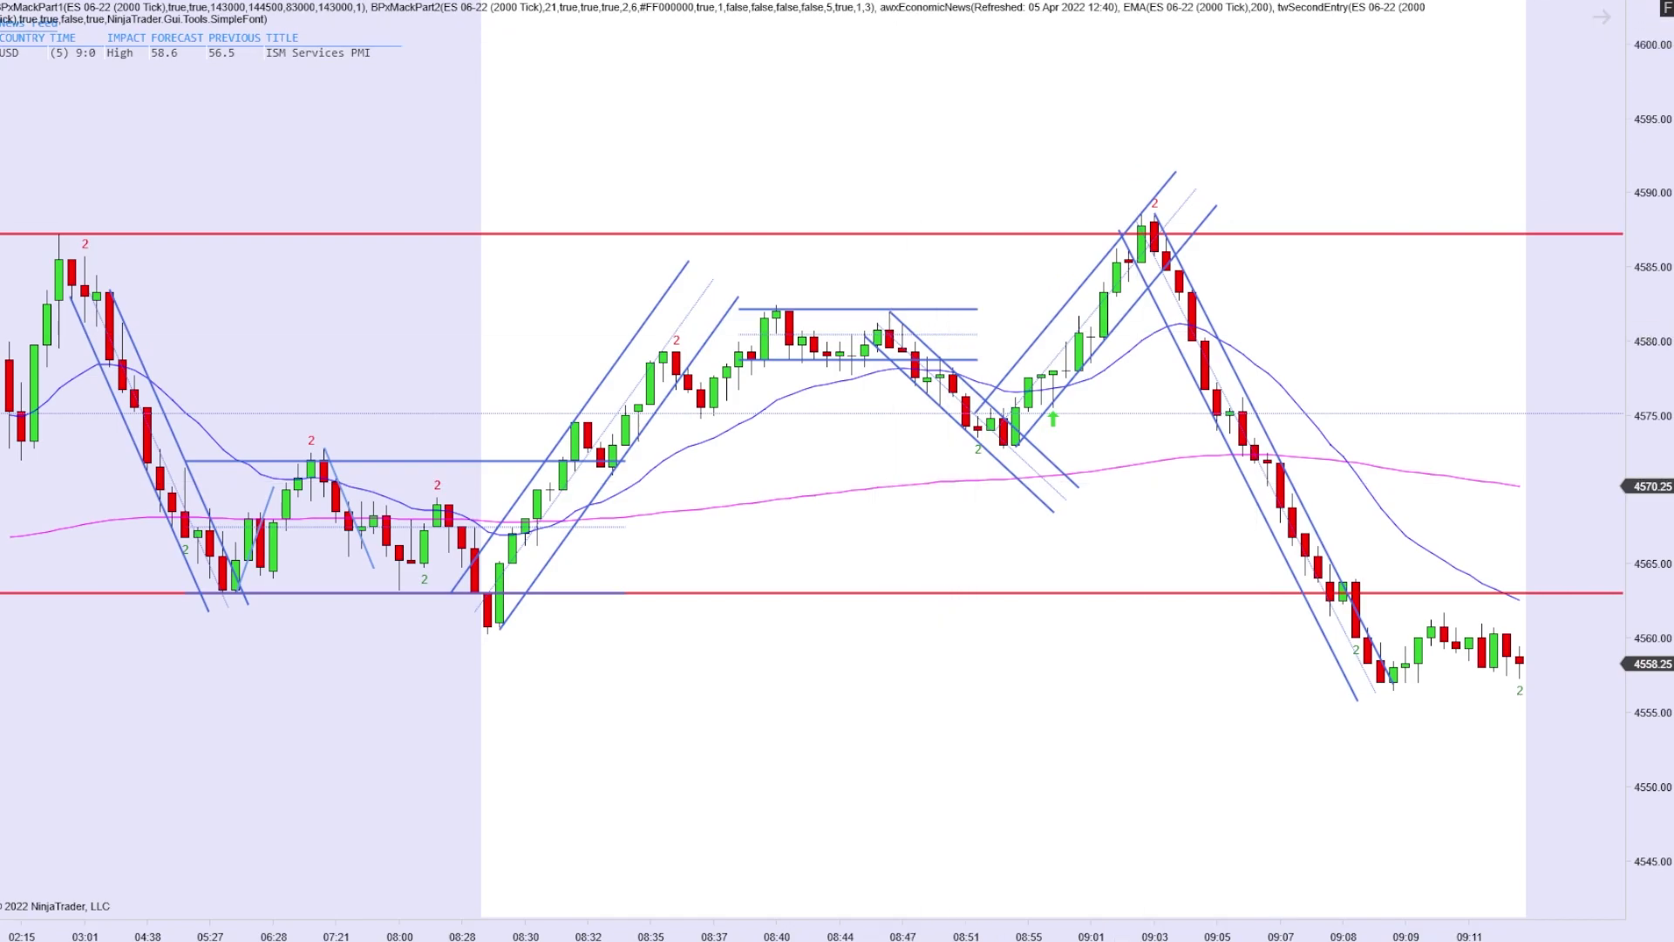
# Draw a horizontal channel around the consolidation after the sell-off, between about 4561 and 4557.
pyautogui.click(1360, 625)
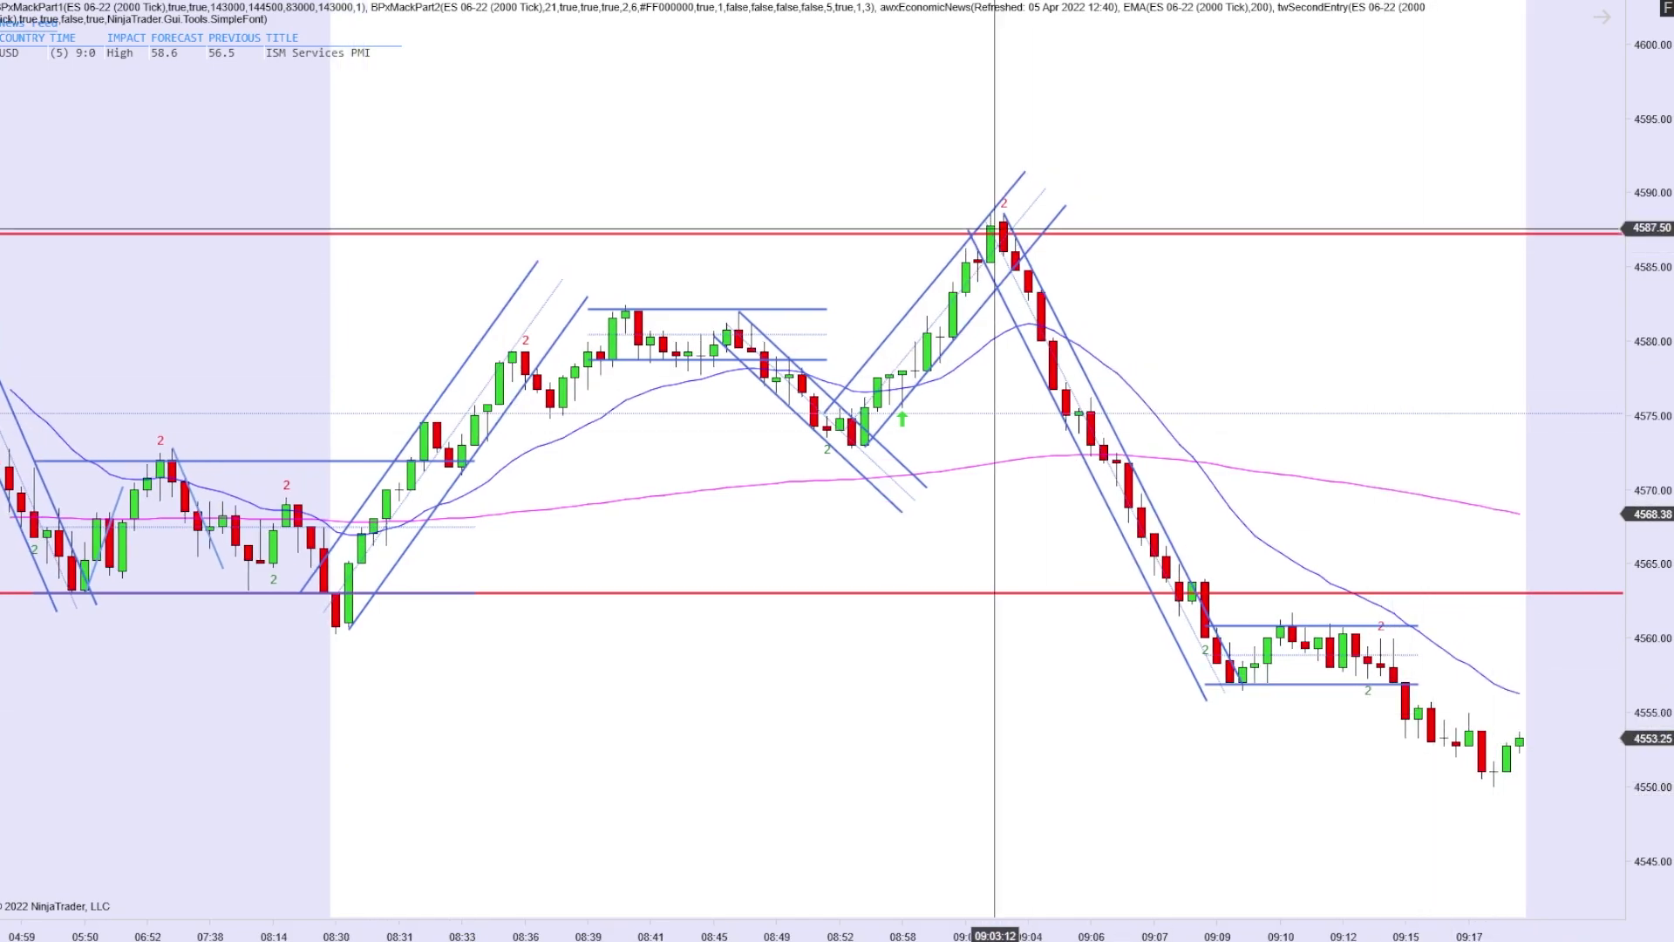
pyautogui.moveTo(1005, 217); pyautogui.dragTo(1559, 859)
pyautogui.click(1426, 910)
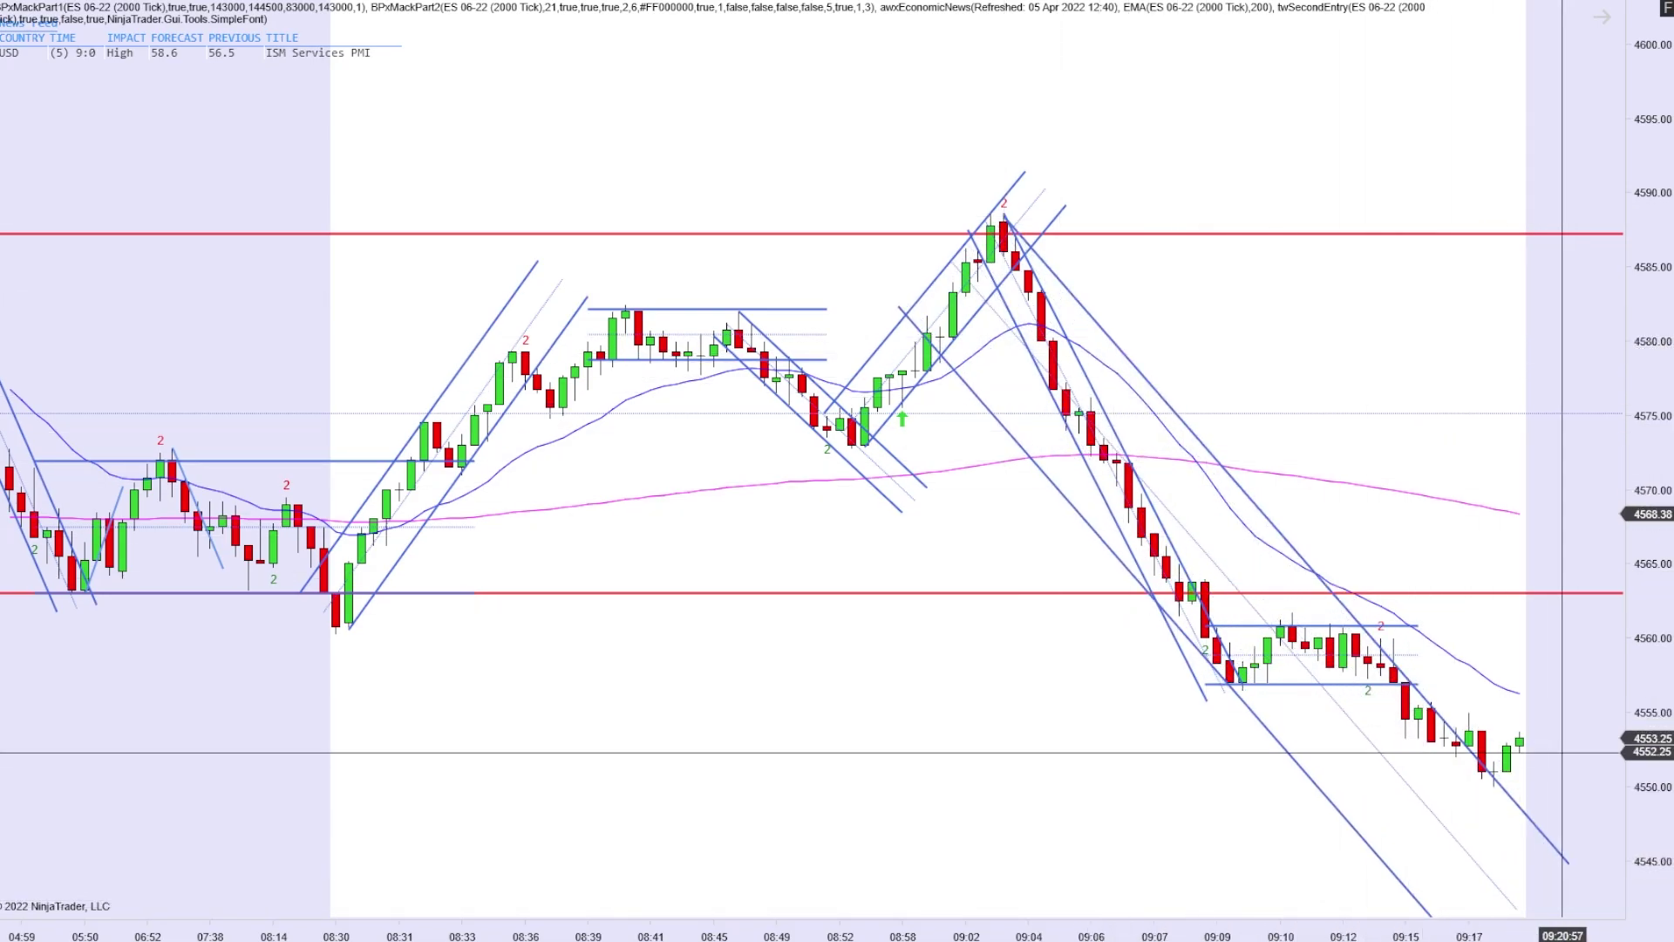
pyautogui.rightClick(1518, 808)
pyautogui.click(1561, 678)
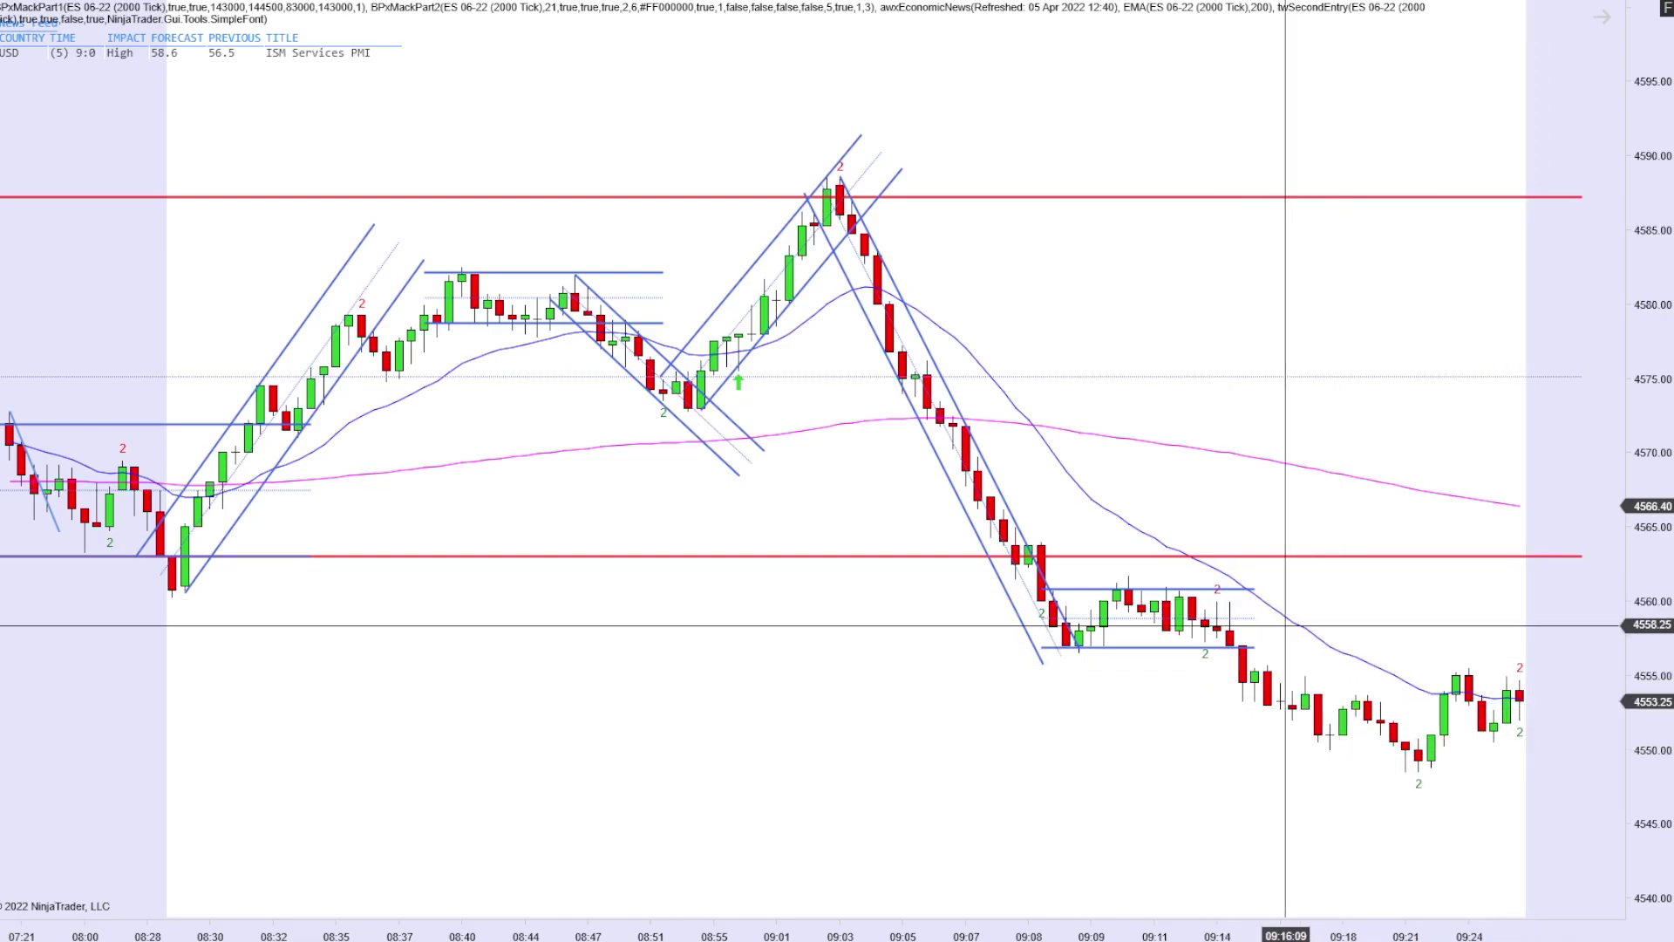
# Draw a wider descending channel from the session high across the lower highs and shorten its upper boundary to end near 4549.50.
pyautogui.click(924, 315)
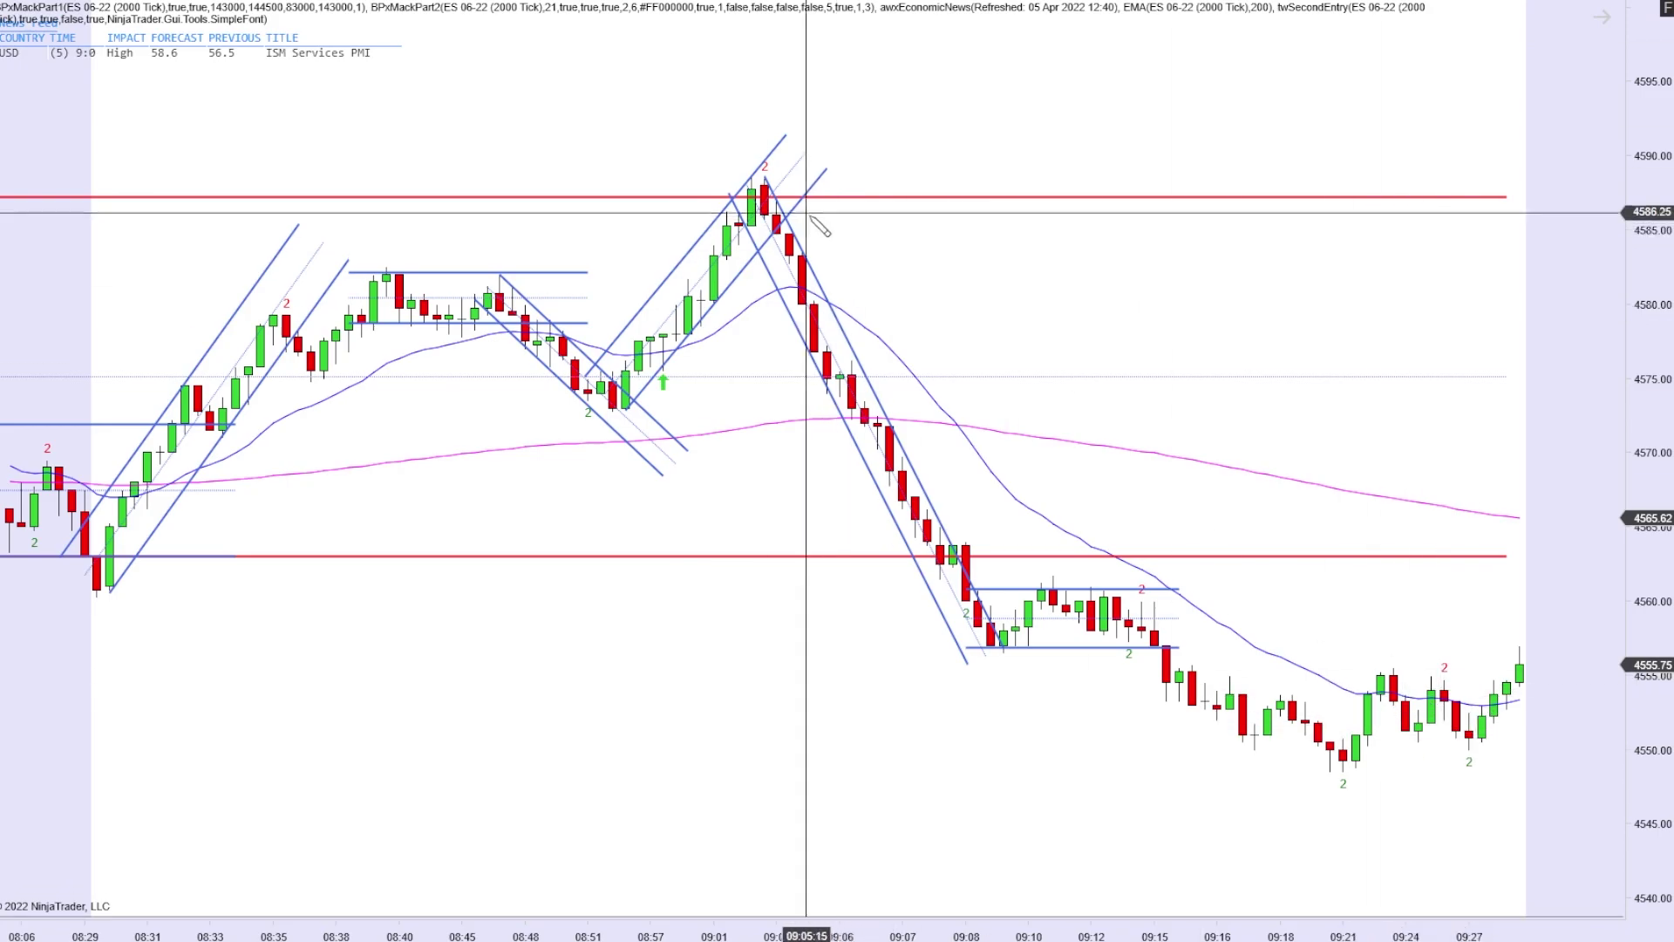
pyautogui.moveTo(765, 179); pyautogui.dragTo(1229, 839)
pyautogui.click(1343, 841)
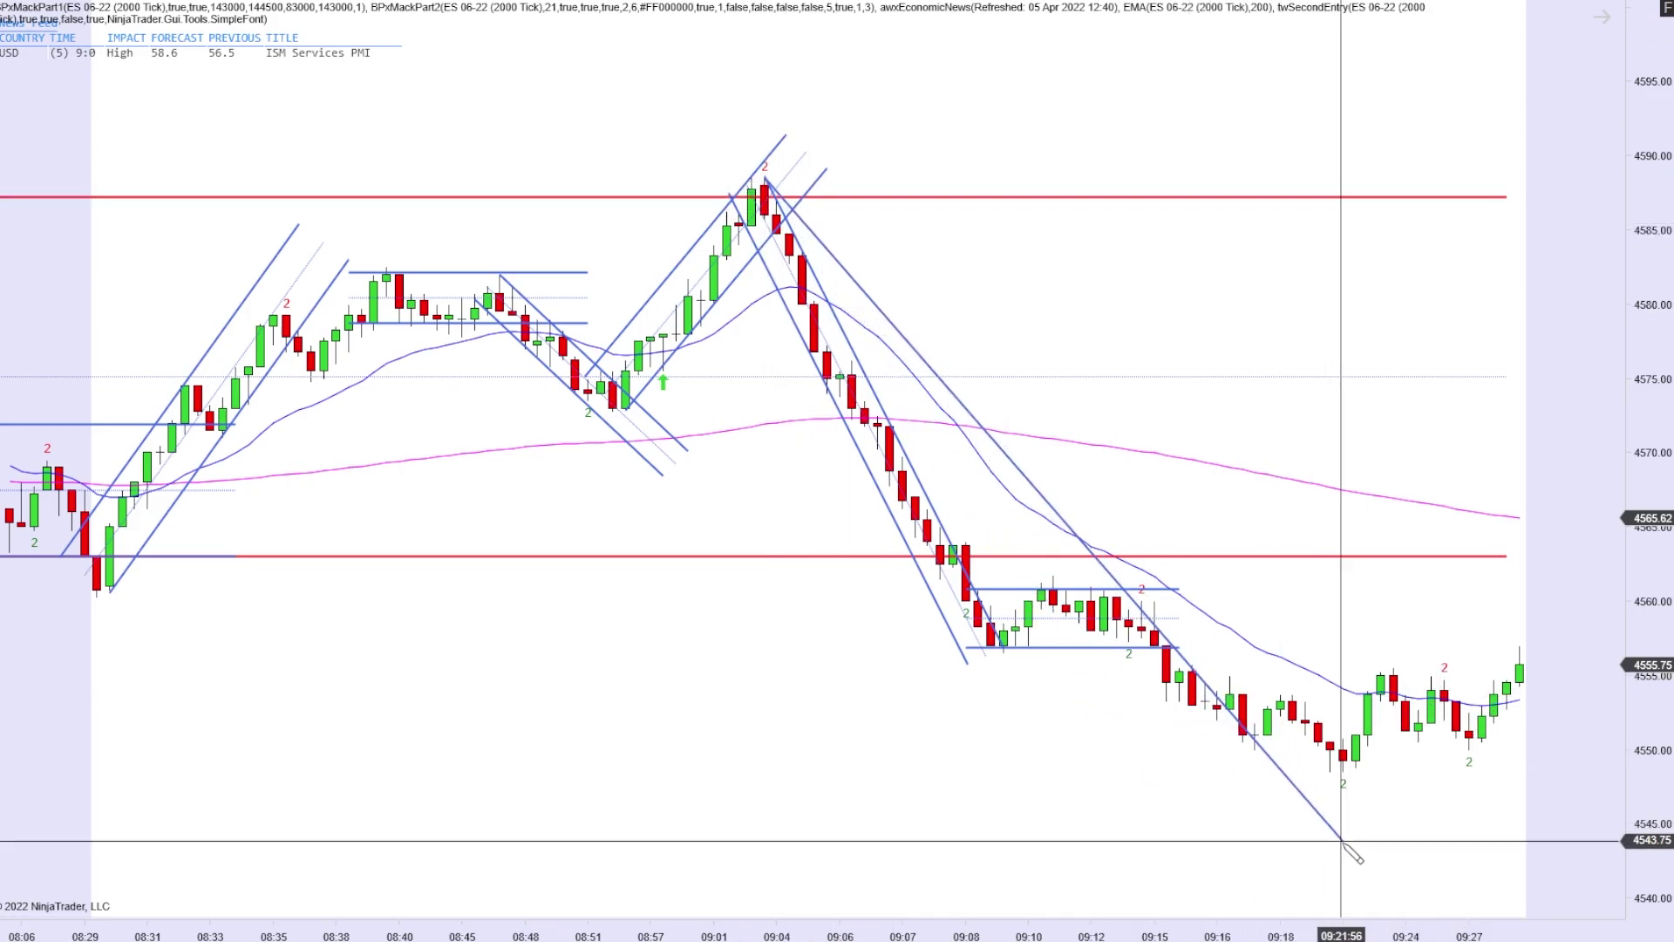
pyautogui.click(1176, 852)
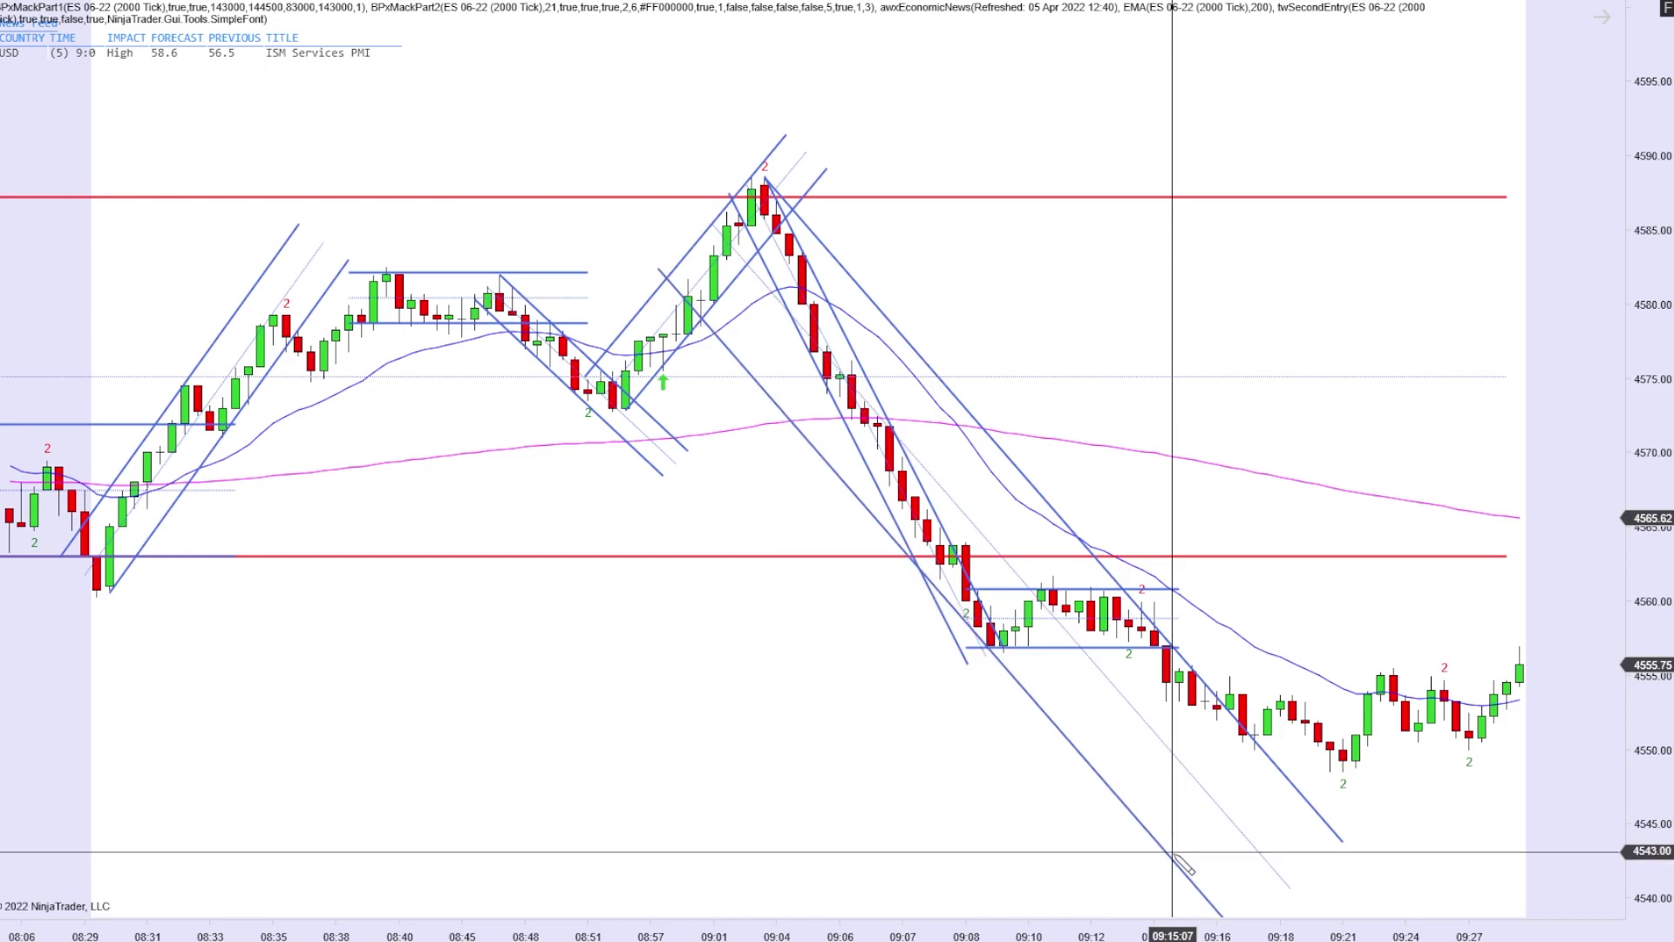
pyautogui.moveTo(1289, 887); pyautogui.dragTo(1216, 802)
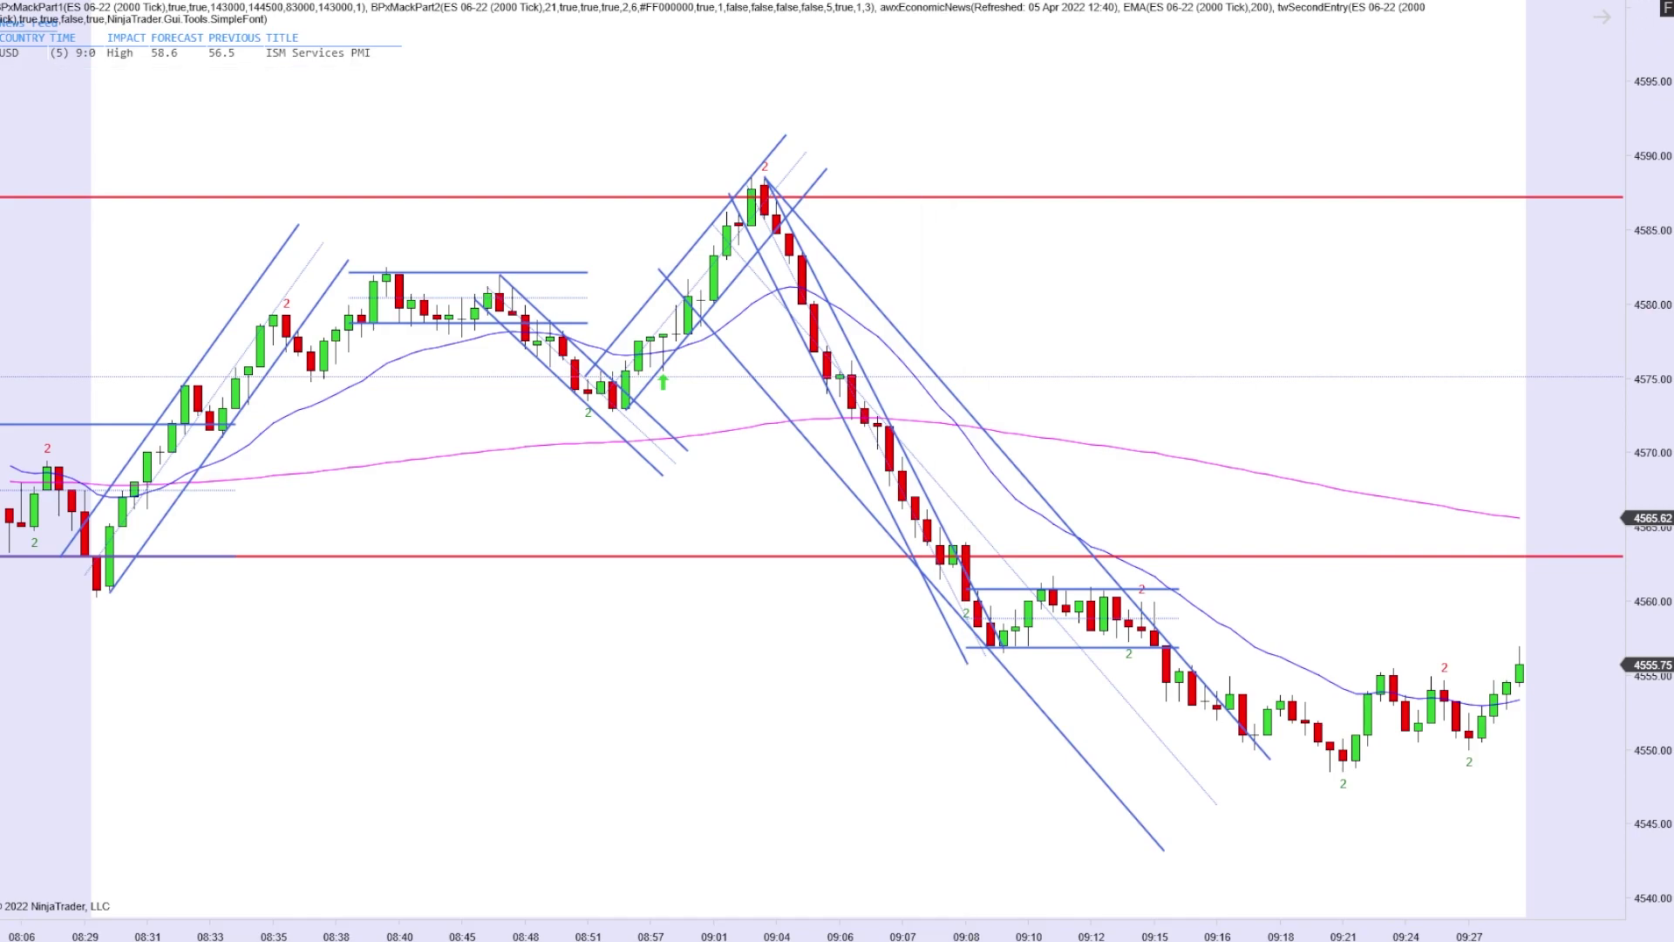
# Draw a horizontal channel around the latest consolidation between about 4555 and 4550.75 and extend it past the newest bar.
pyautogui.moveTo(1207, 676); pyautogui.dragTo(1557, 741)
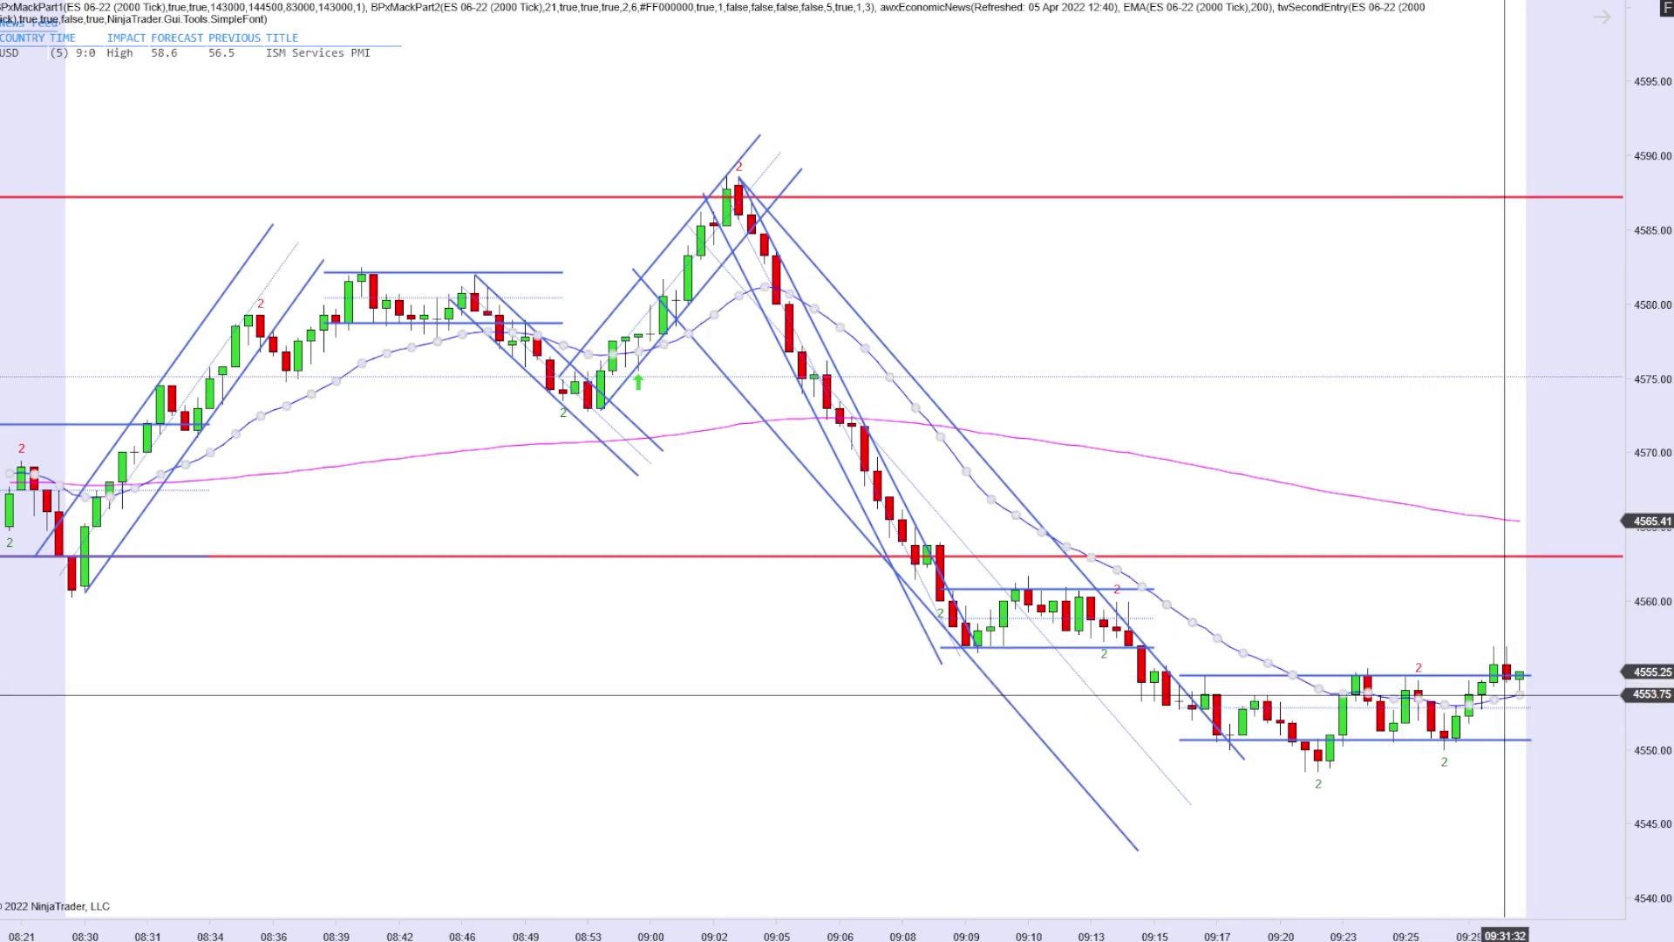
pyautogui.click(1453, 737)
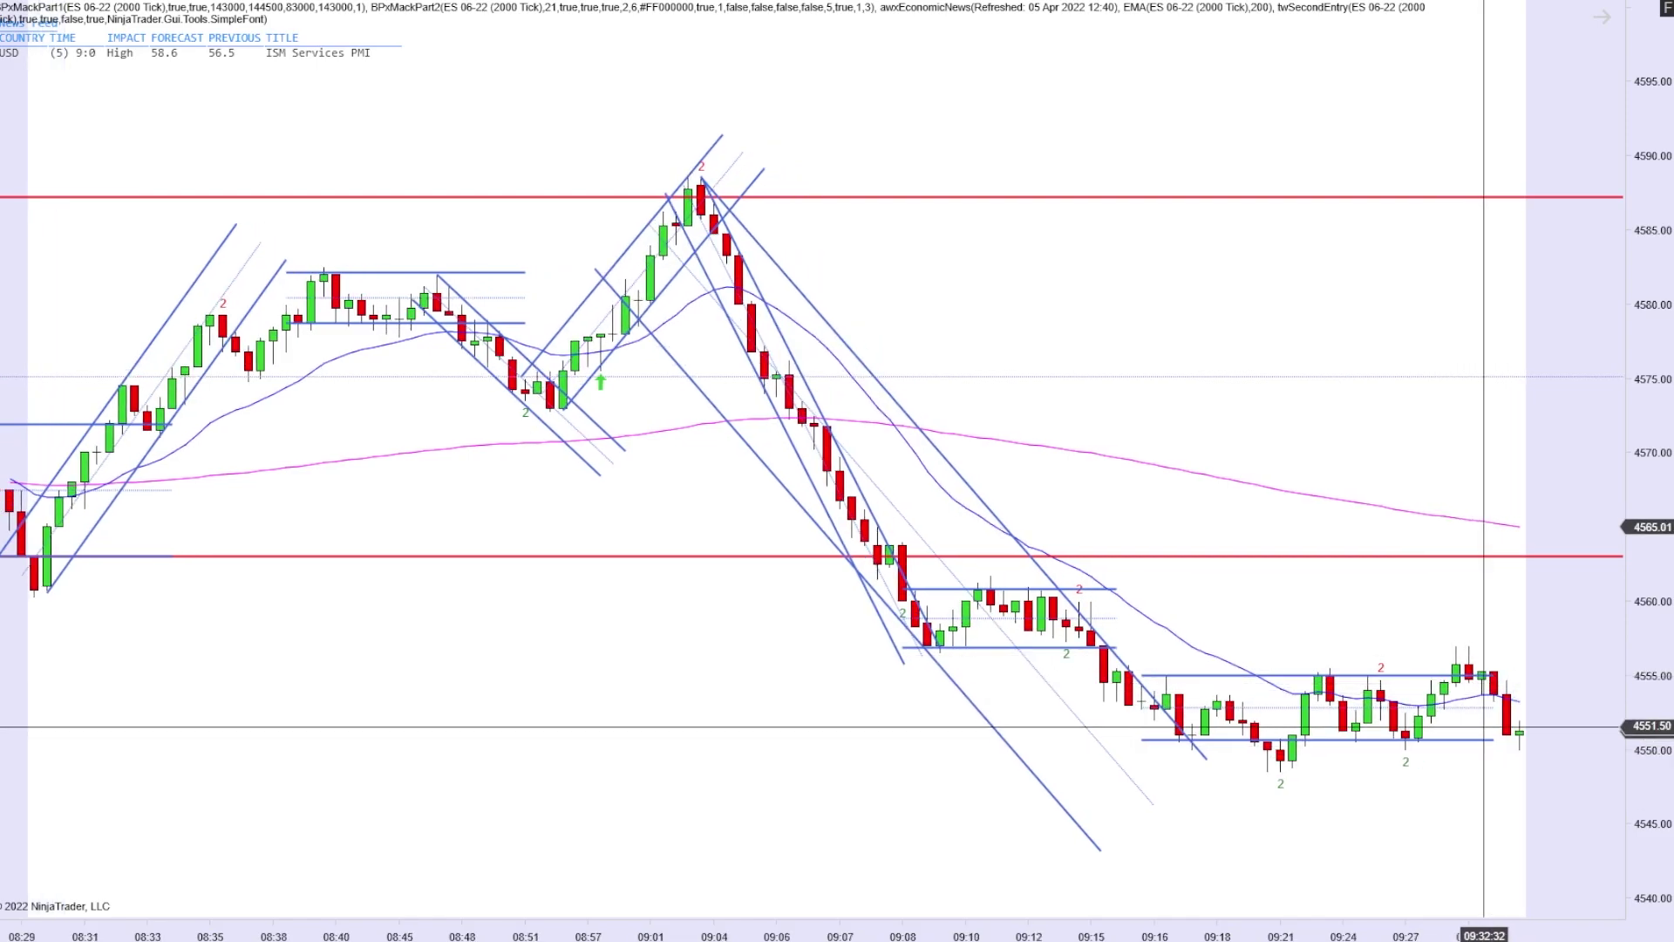
pyautogui.moveTo(1483, 702); pyautogui.dragTo(1551, 704)
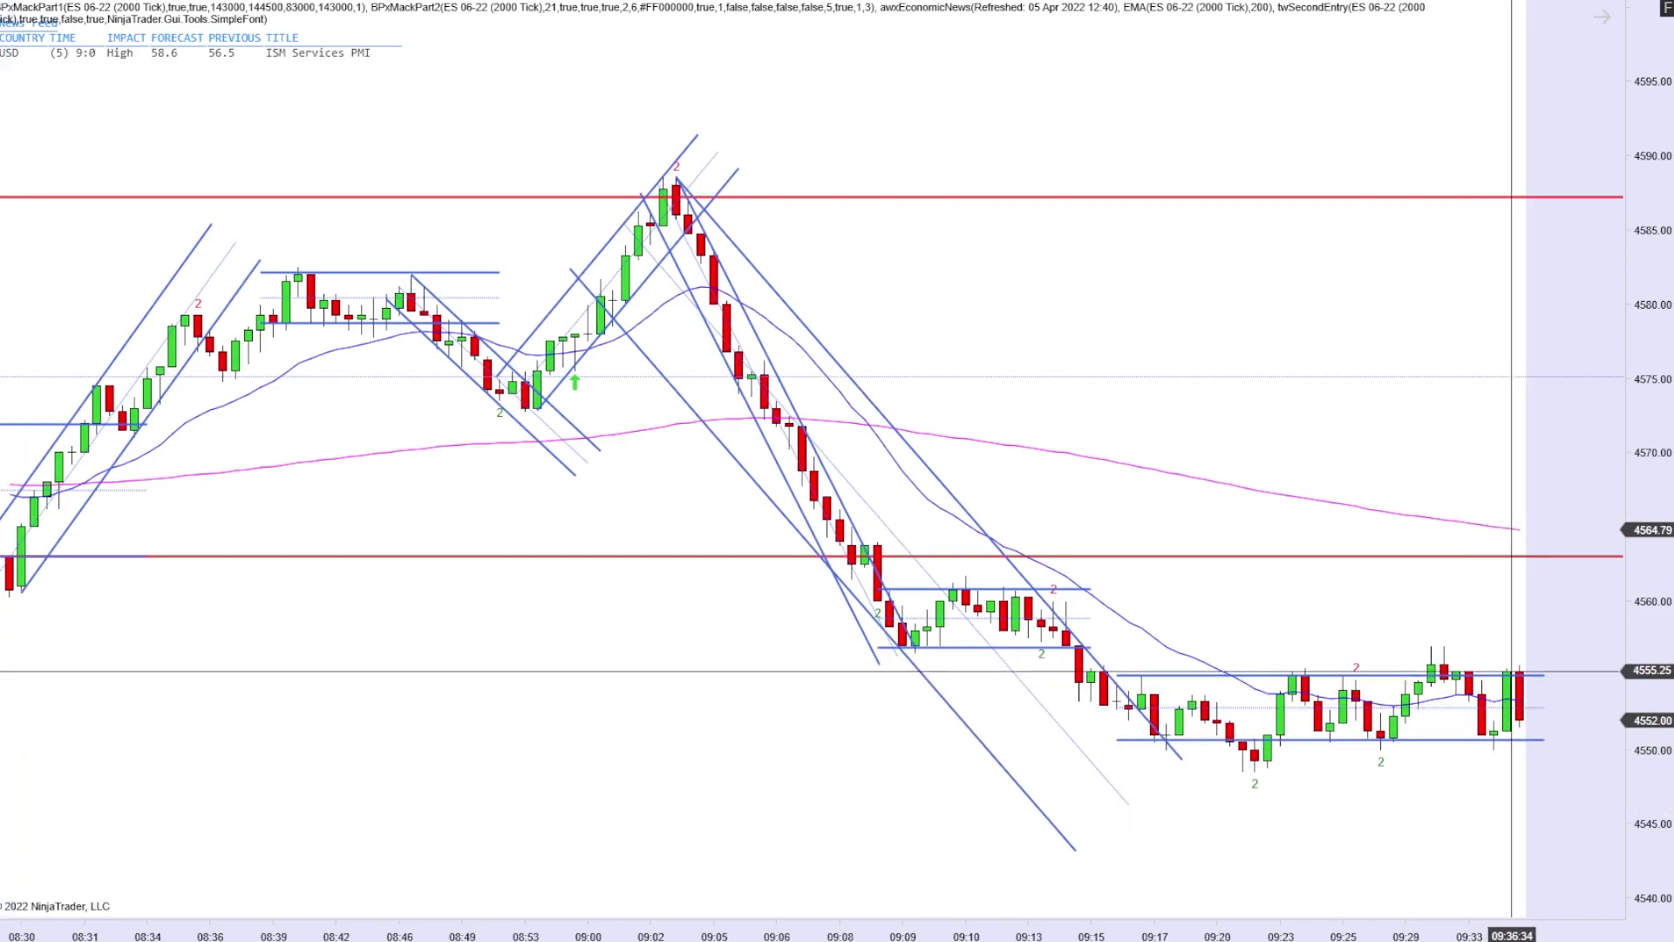
# Raise the upper boundary of the latest horizontal channel to 4555.25 and extend the channel past the newest bar.
pyautogui.click(1341, 673)
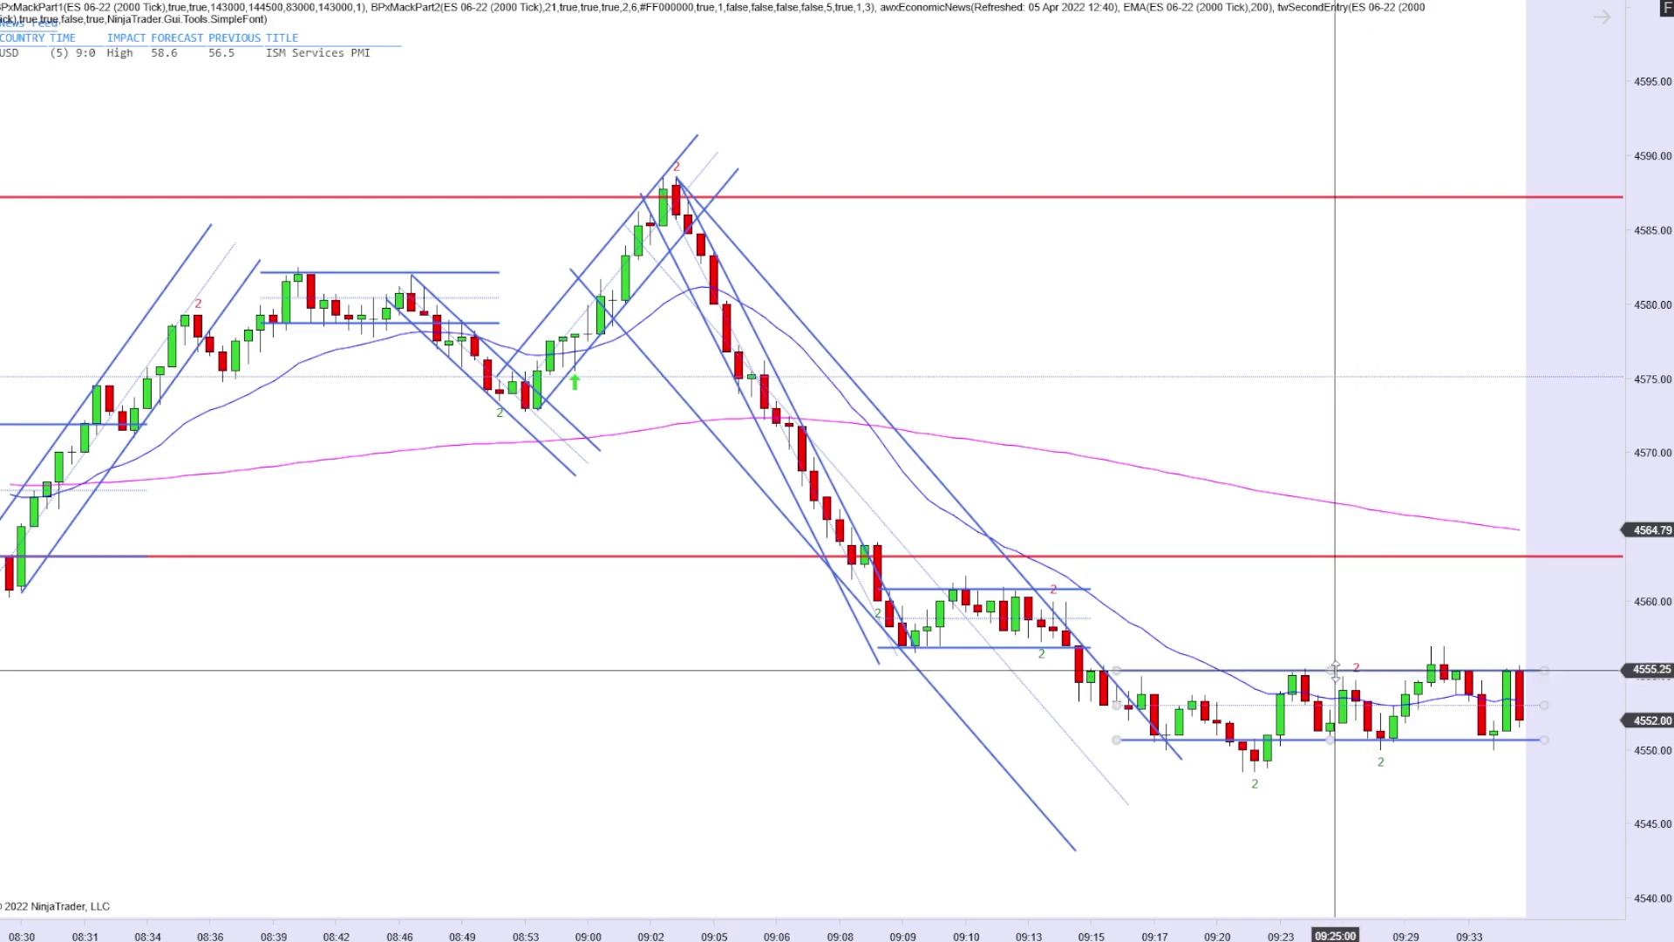
pyautogui.click(1337, 654)
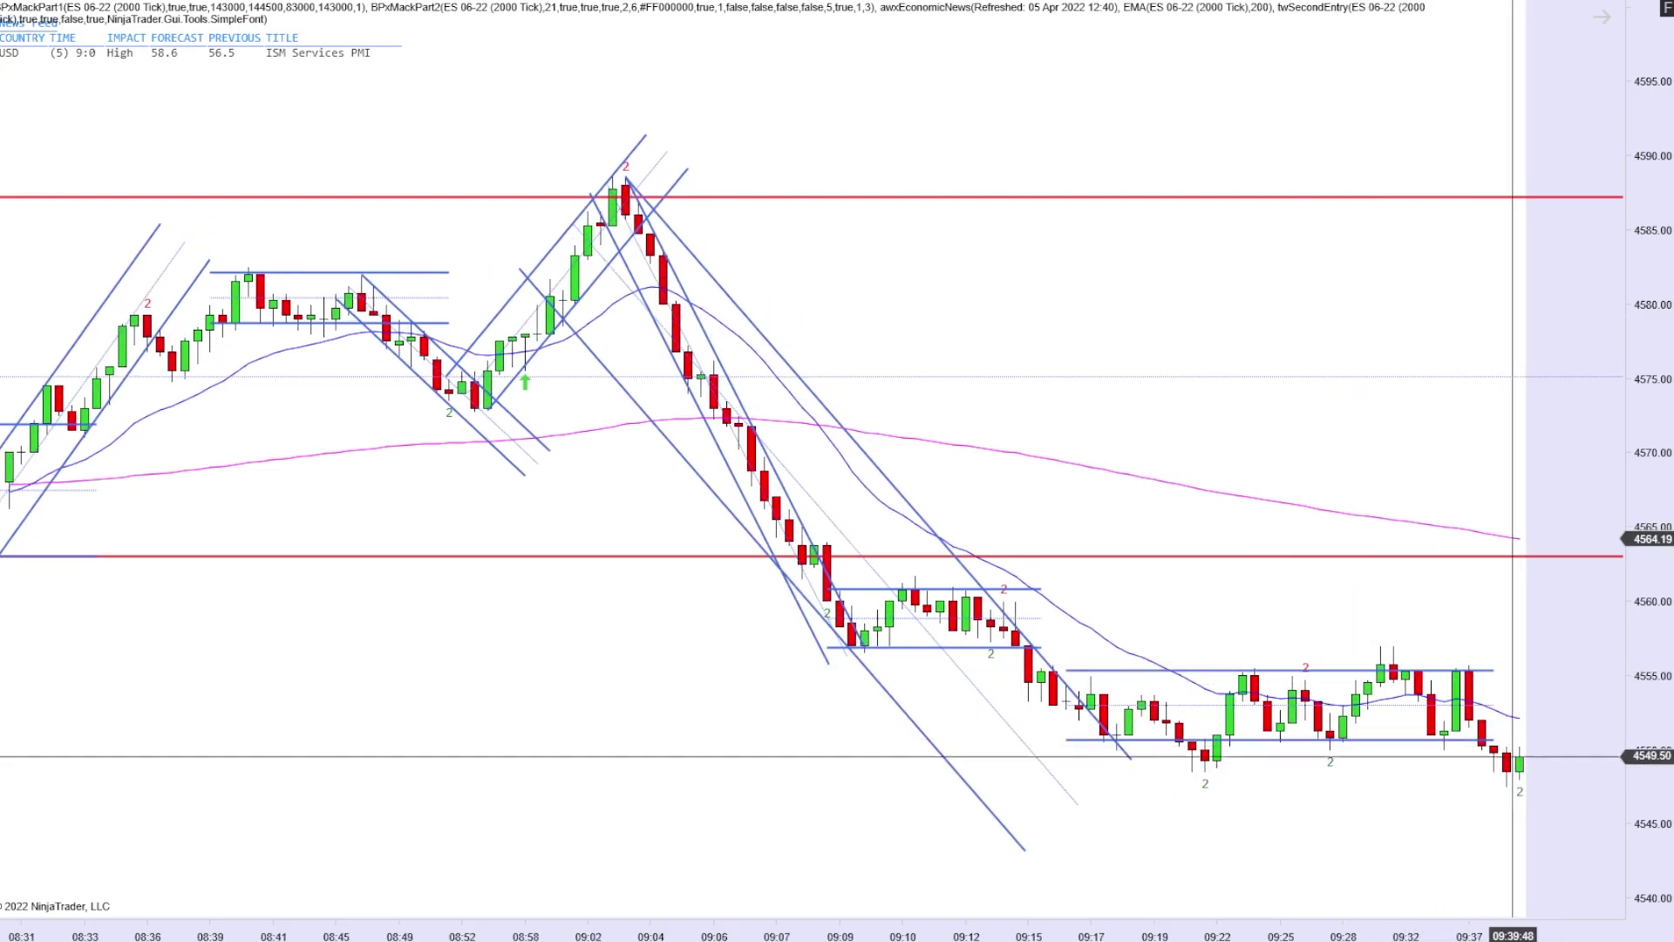
pyautogui.moveTo(1494, 705); pyautogui.dragTo(1568, 705)
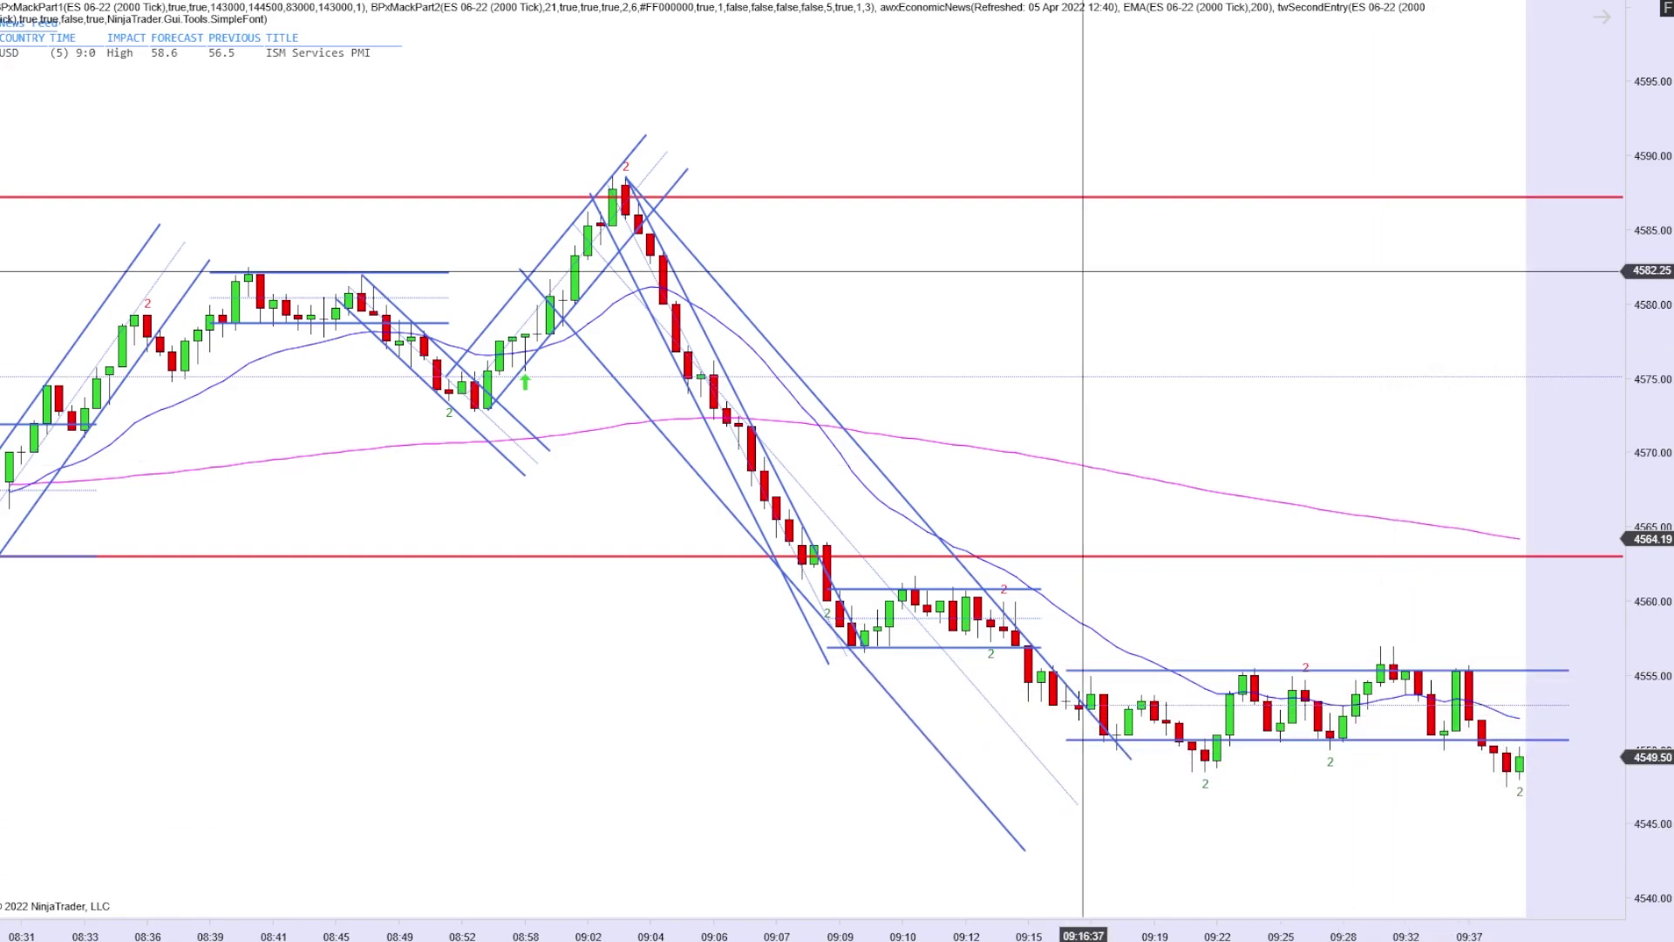
# Draw a short descending trend line from the 4557 swing high to about 4549.50 and place a green up arrow below the upside second-entry bar.
pyautogui.click(1393, 647)
pyautogui.click(1469, 759)
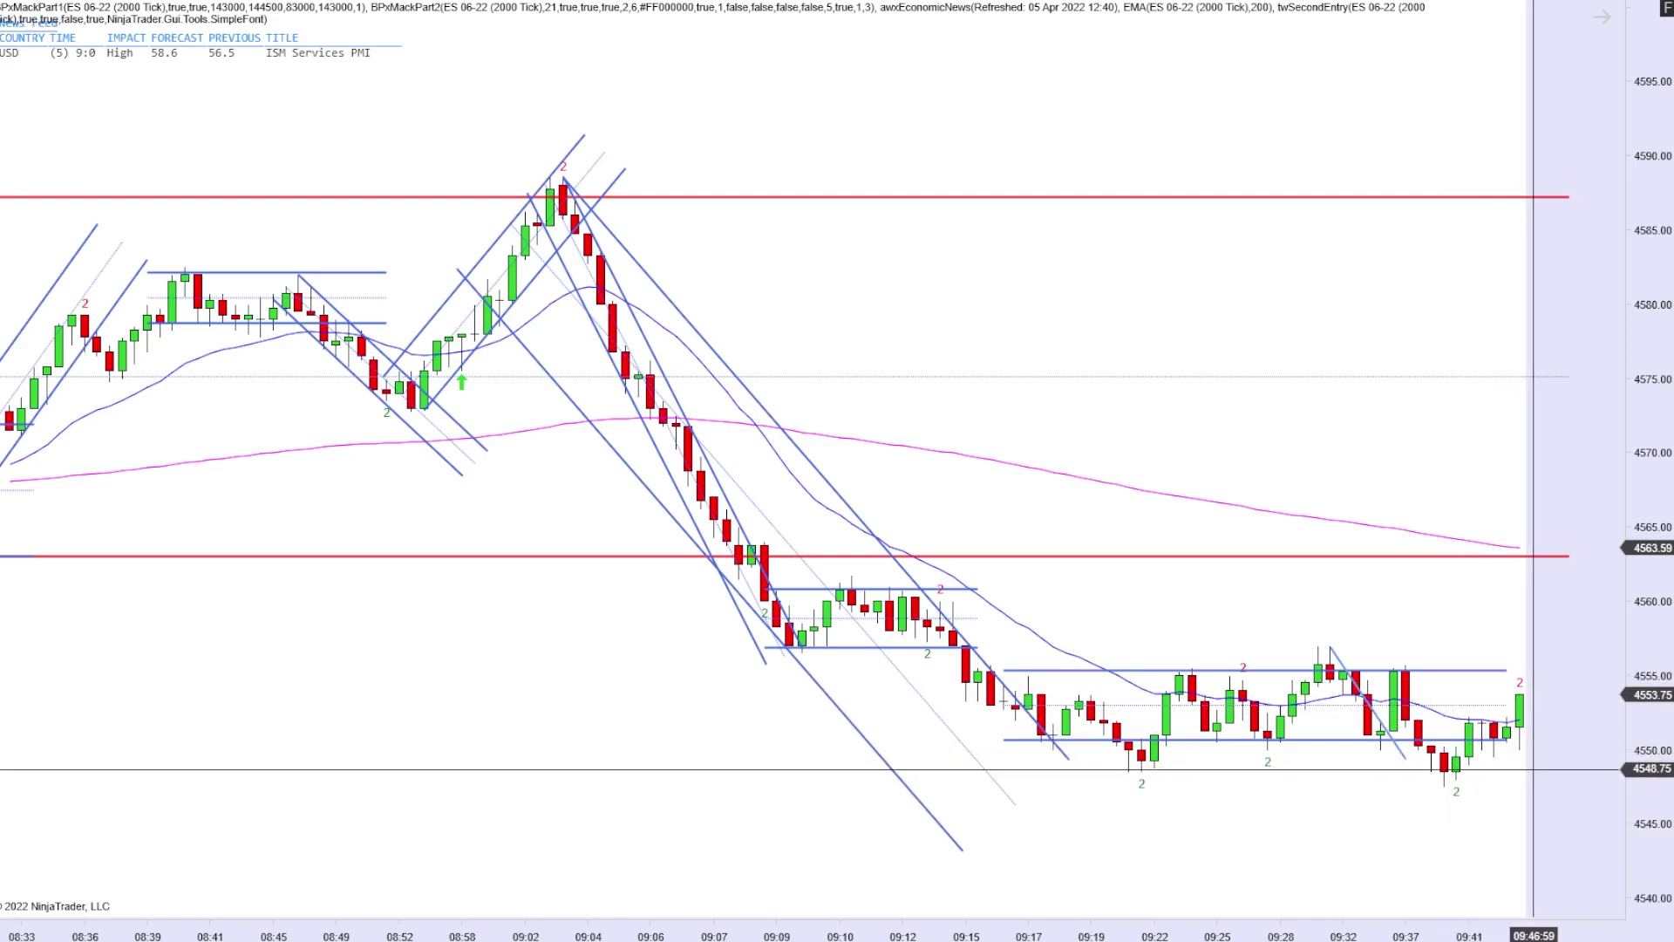
pyautogui.click(945, 4)
pyautogui.click(945, 5)
pyautogui.click(1519, 757)
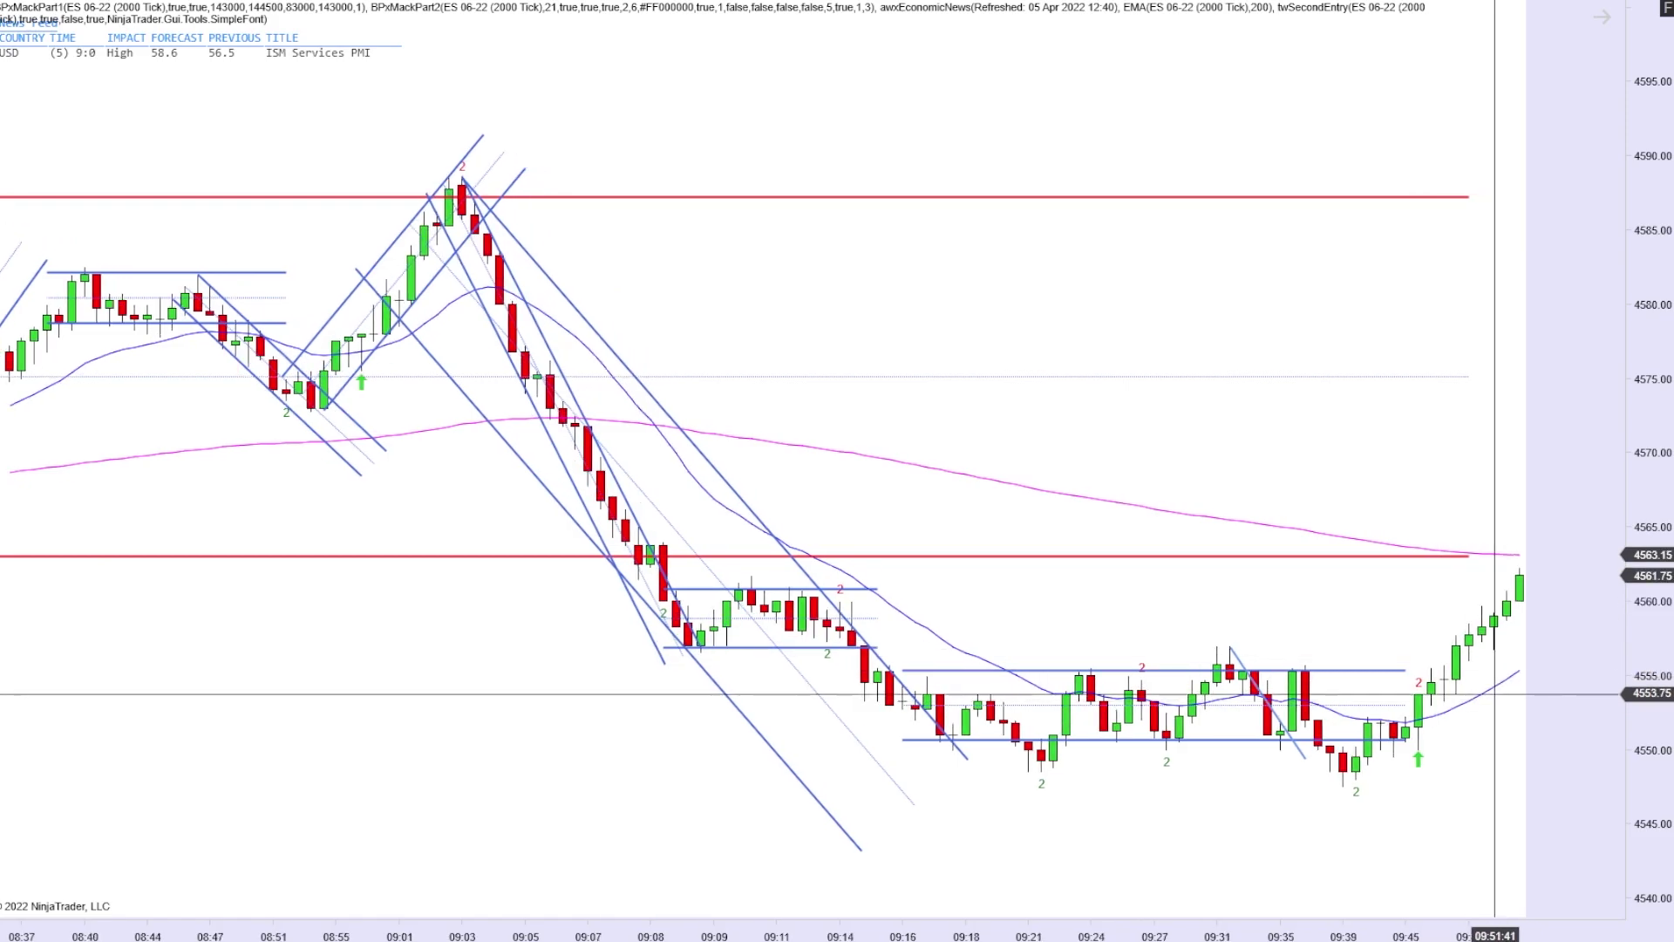
# Draw an ascending channel from the low near 4547.75 along the rising bars, with its upper boundary across the 4565 high.
pyautogui.click(1347, 777)
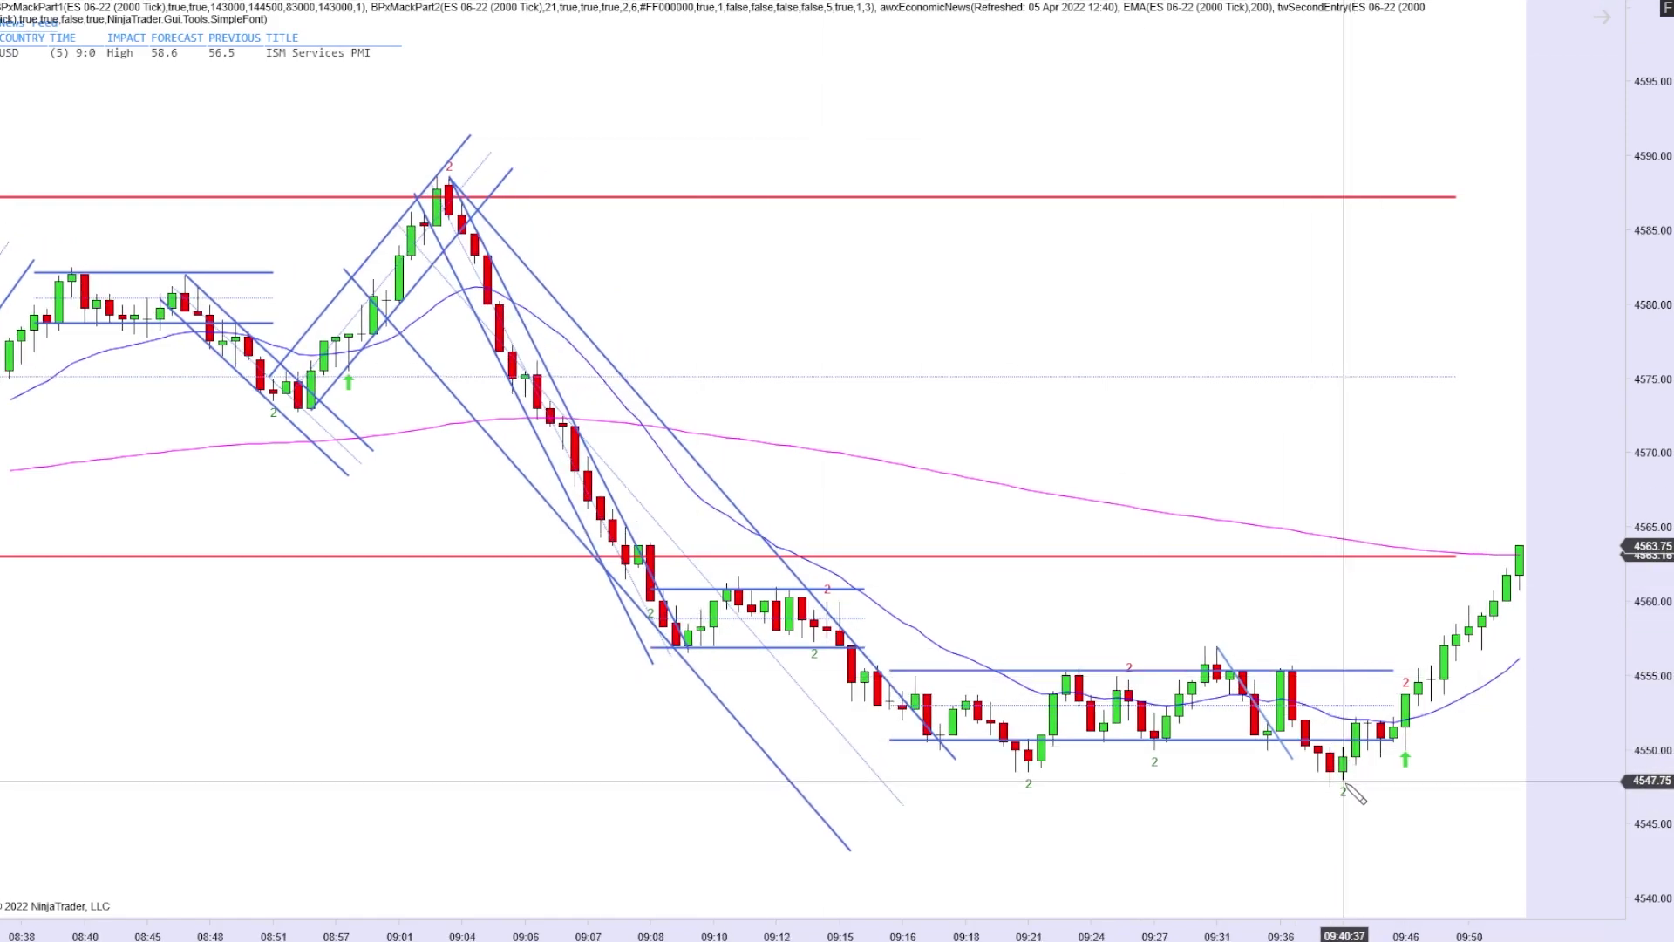
pyautogui.click(1605, 562)
pyautogui.click(1502, 558)
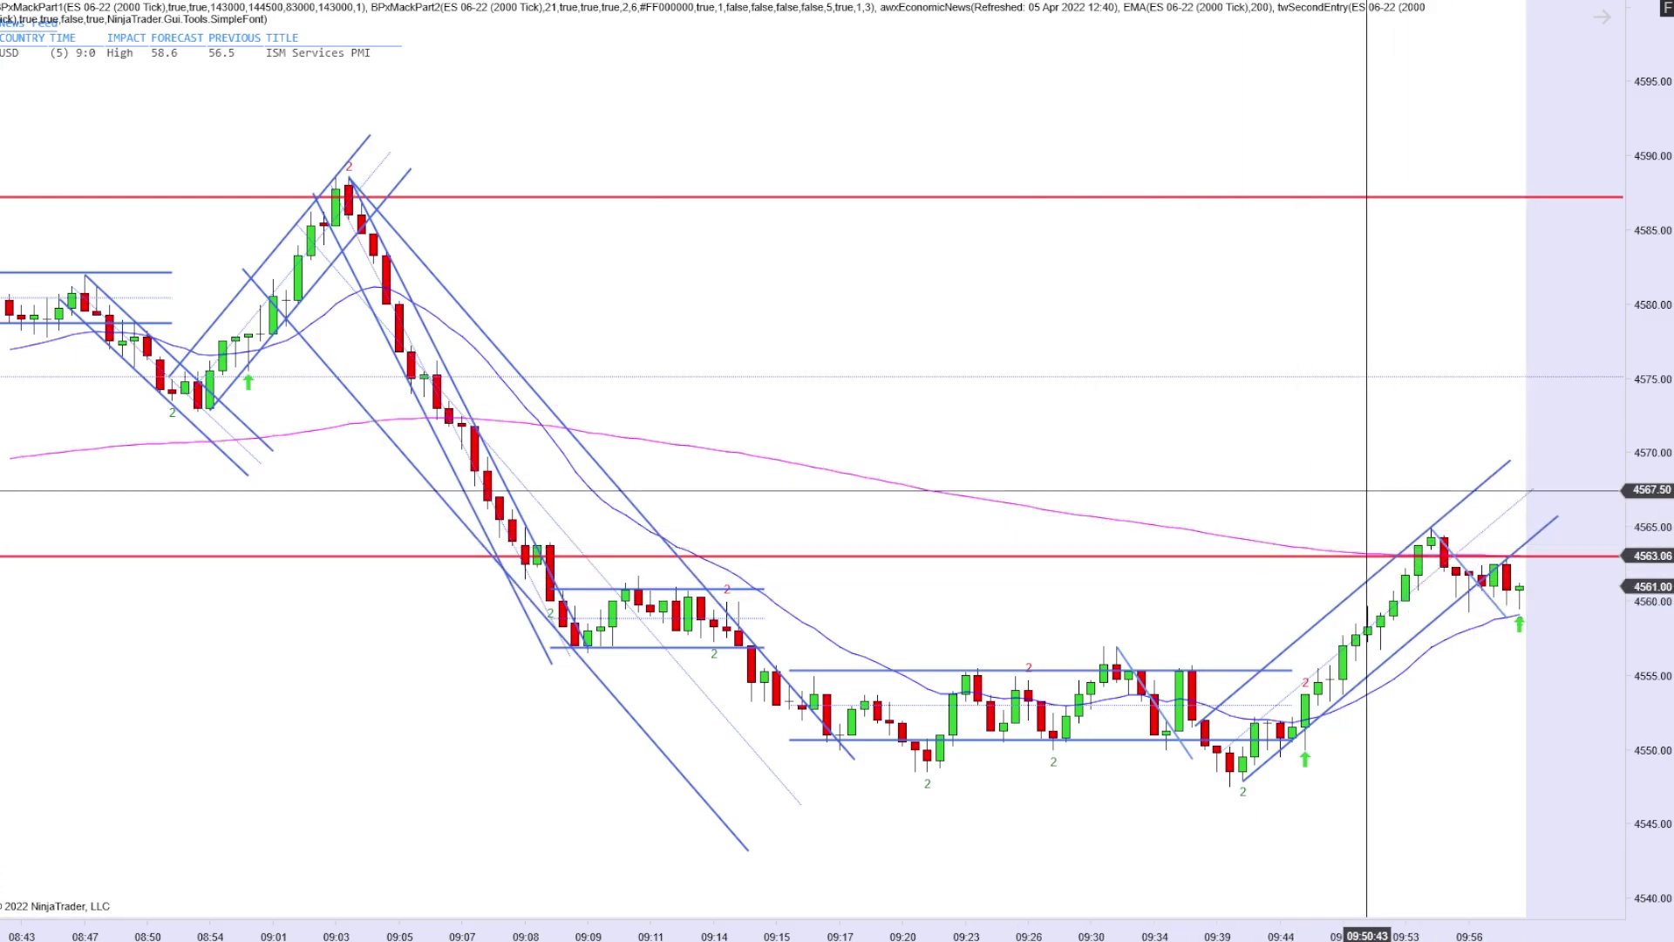
# Remove the green up arrow below the newest bar and place one below the latest bullish bar near 4556.
pyautogui.rightClick(1522, 626)
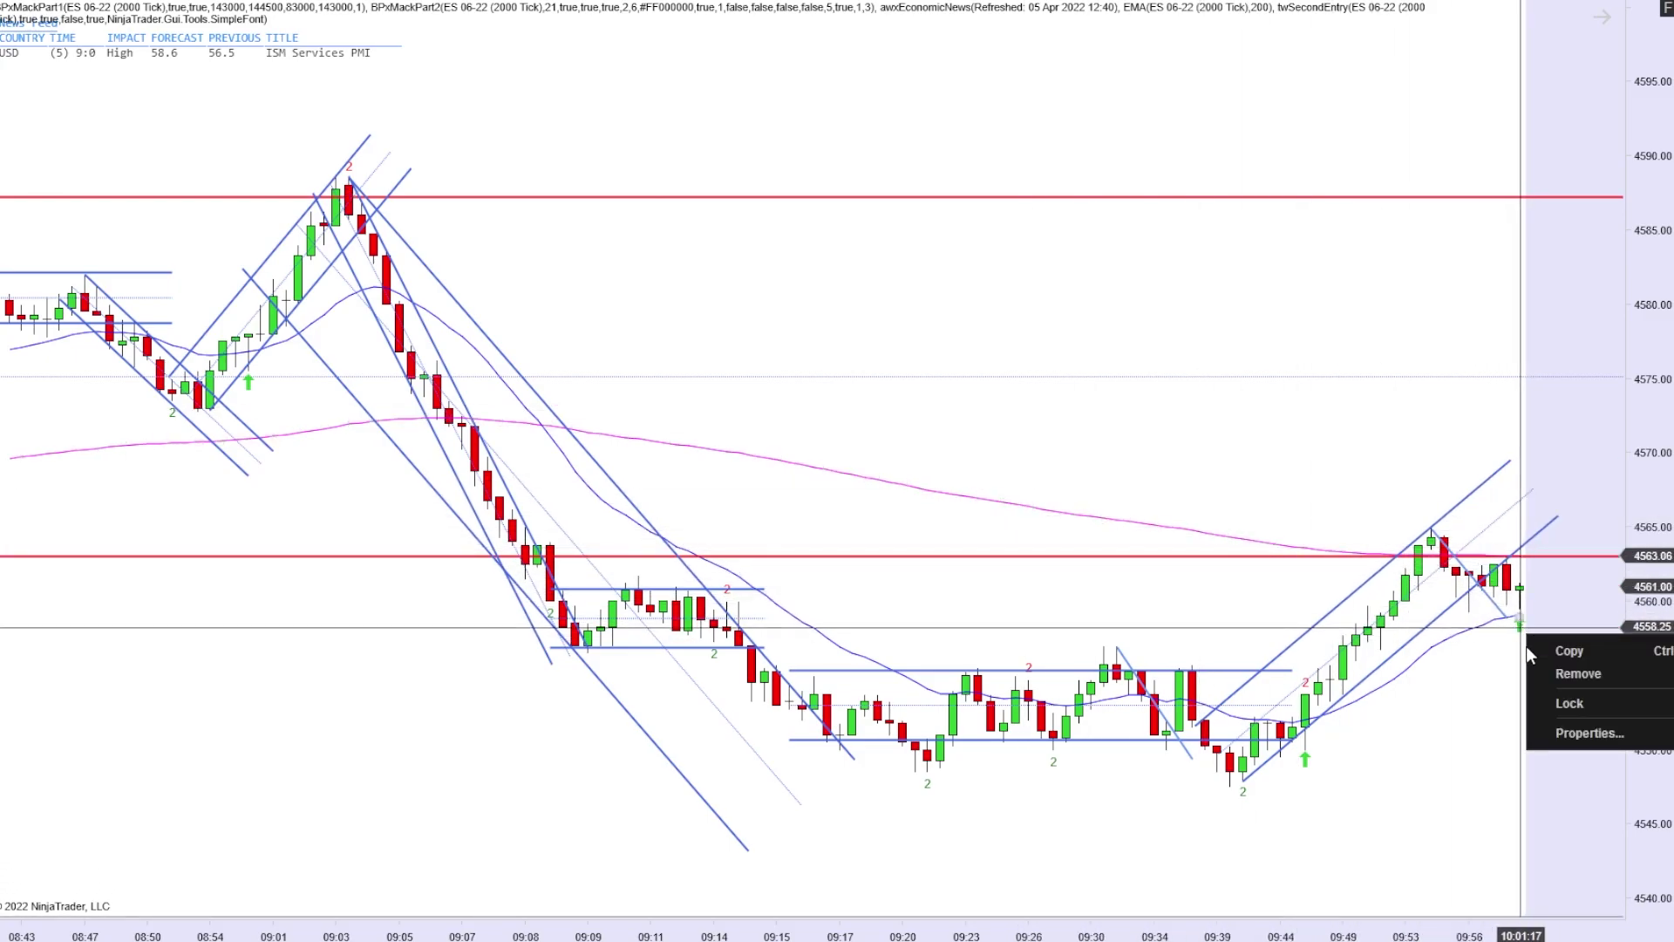
pyautogui.click(1570, 673)
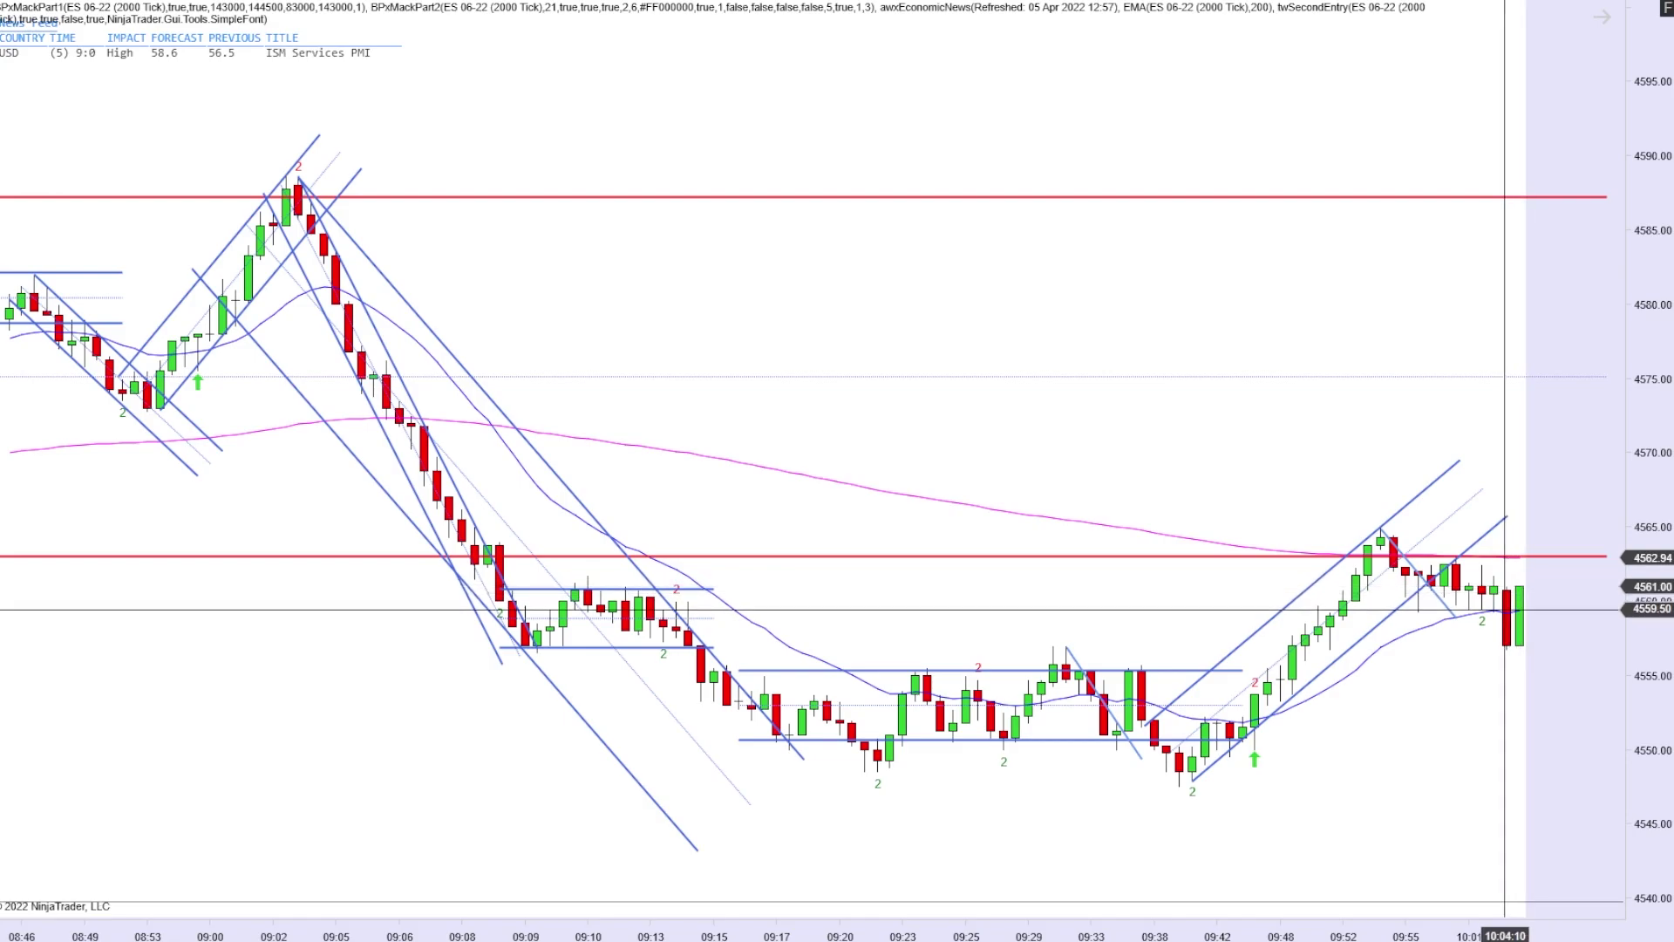
pyautogui.click(968, 3)
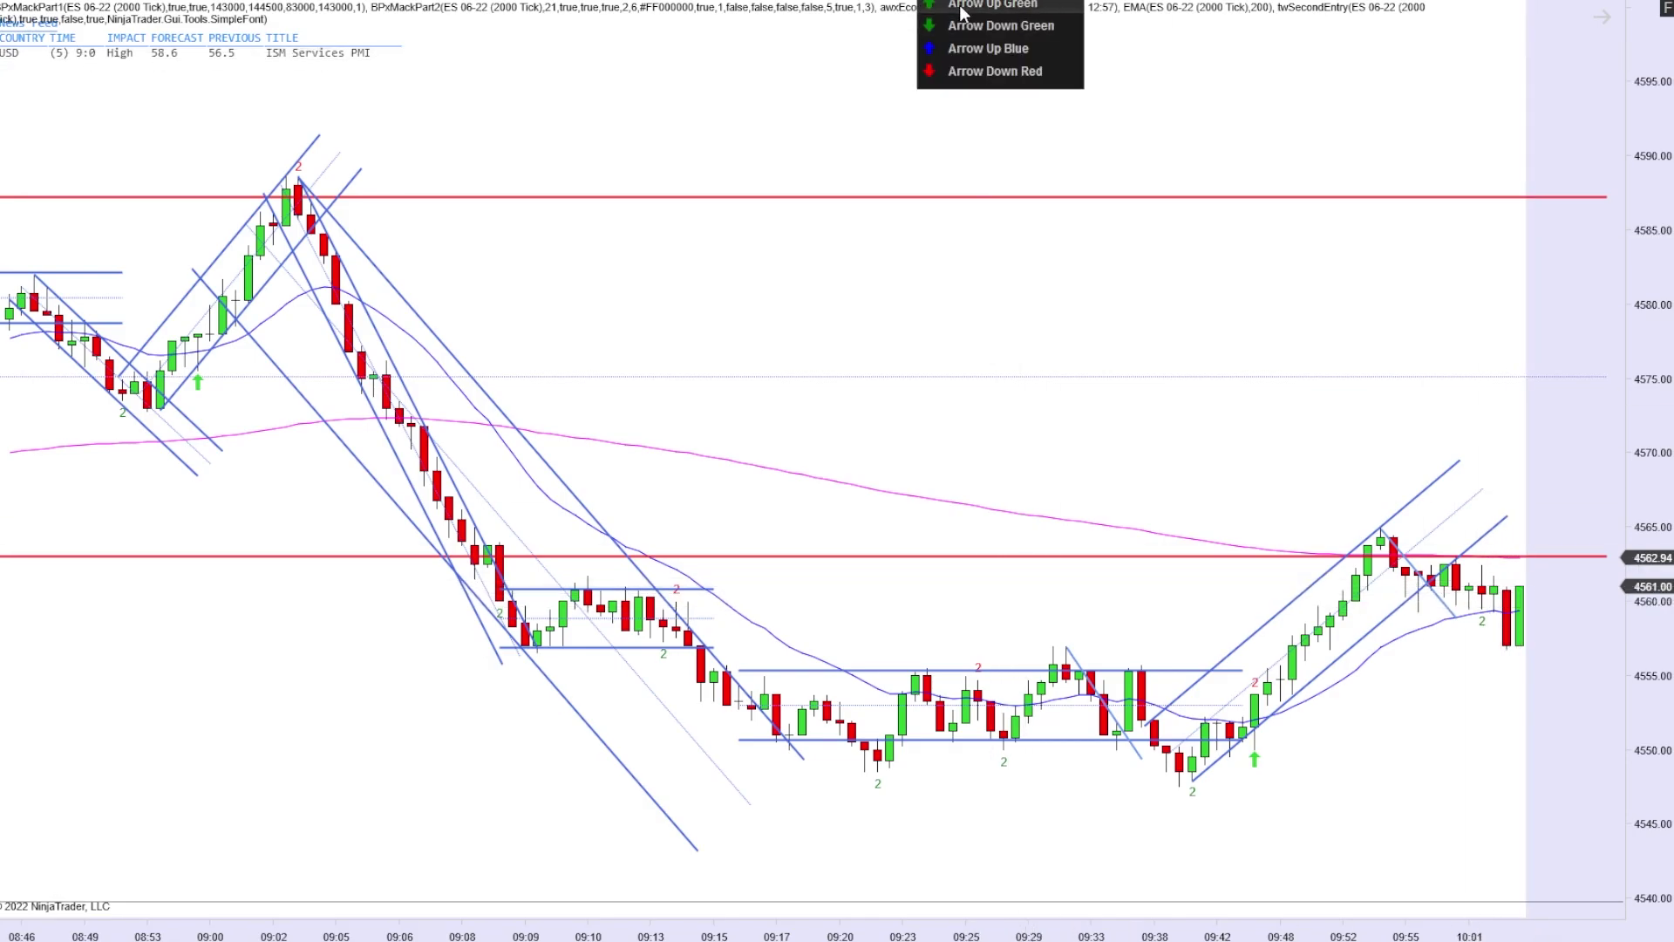
pyautogui.click(961, 13)
pyautogui.click(1526, 649)
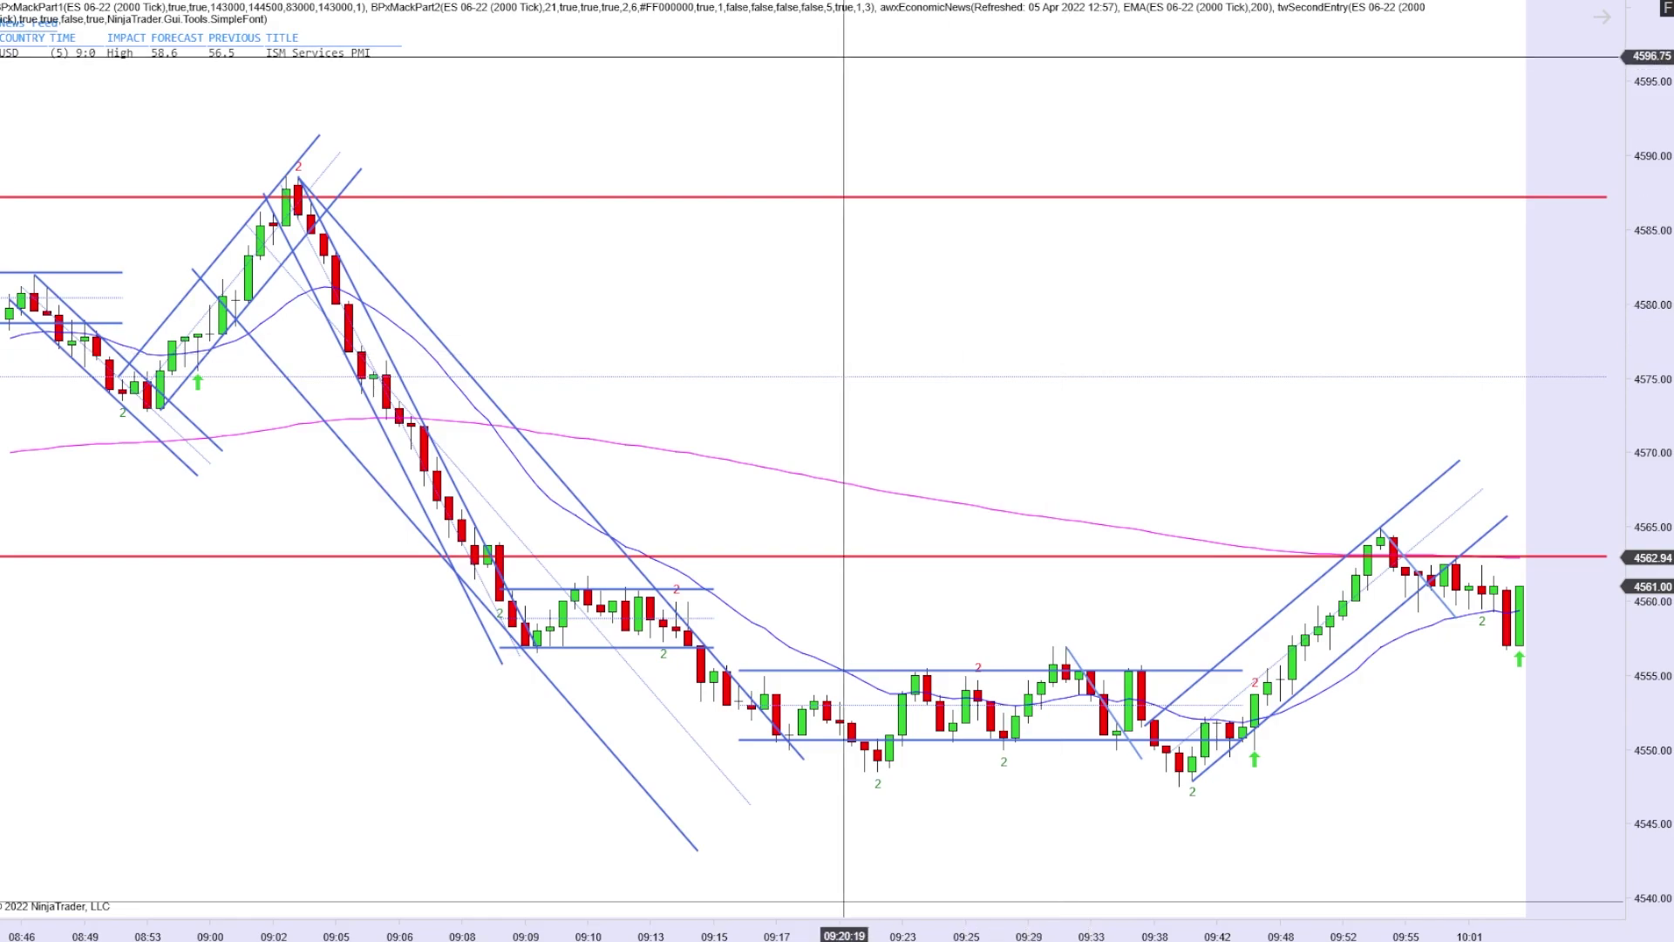
# Draw a horizontal channel around the latest consolidation between about 4564.25 and 4560.50 and remove the green up arrow below the newest bar.
pyautogui.moveTo(1343, 537); pyautogui.dragTo(1464, 593)
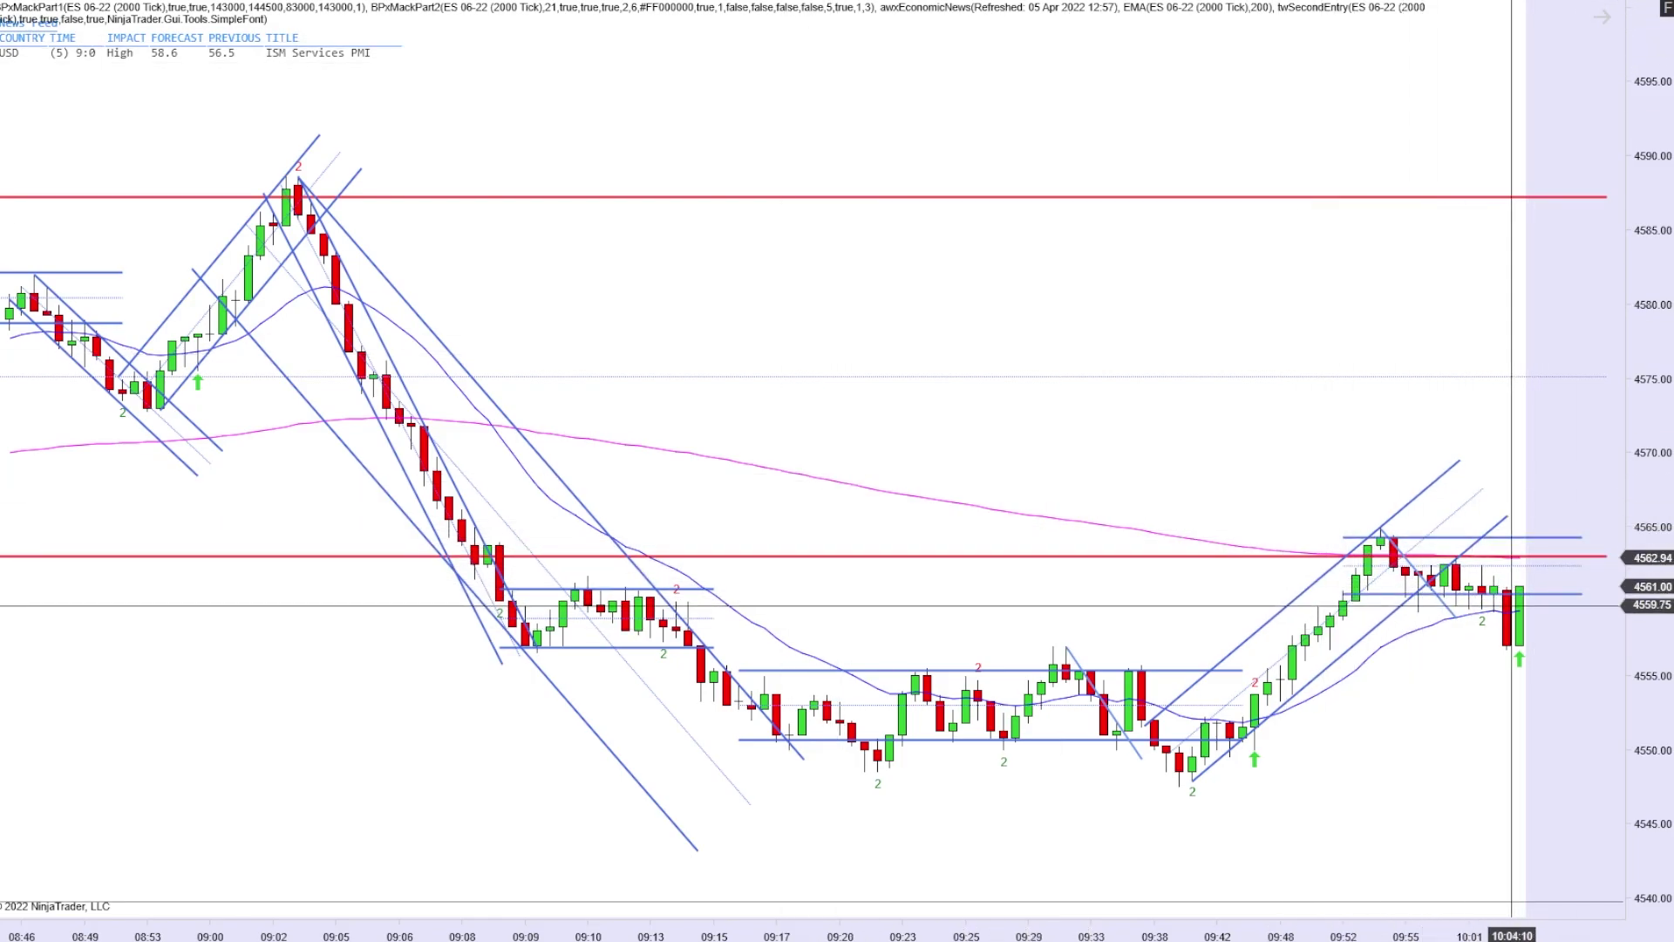
pyautogui.rightClick(1522, 660)
pyautogui.click(1557, 706)
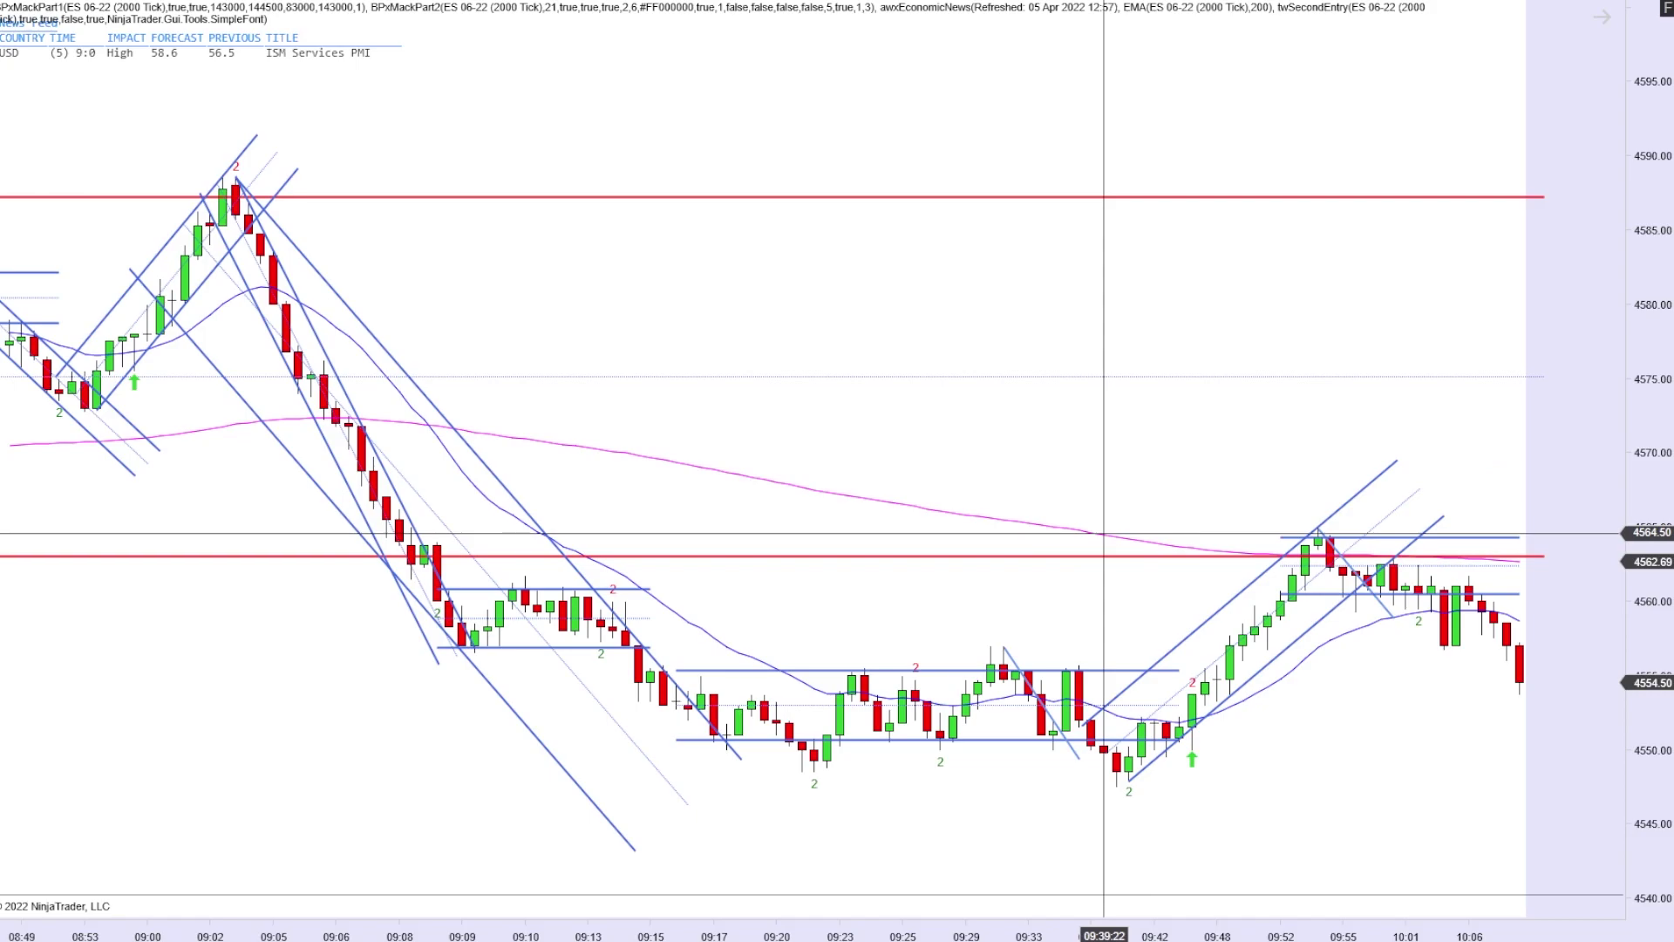
# Lower the latest horizontal channel's upper boundary to about 4562.50 and extend the earlier 4555.25–4550.75 channel past the newest bar.
pyautogui.click(1235, 504)
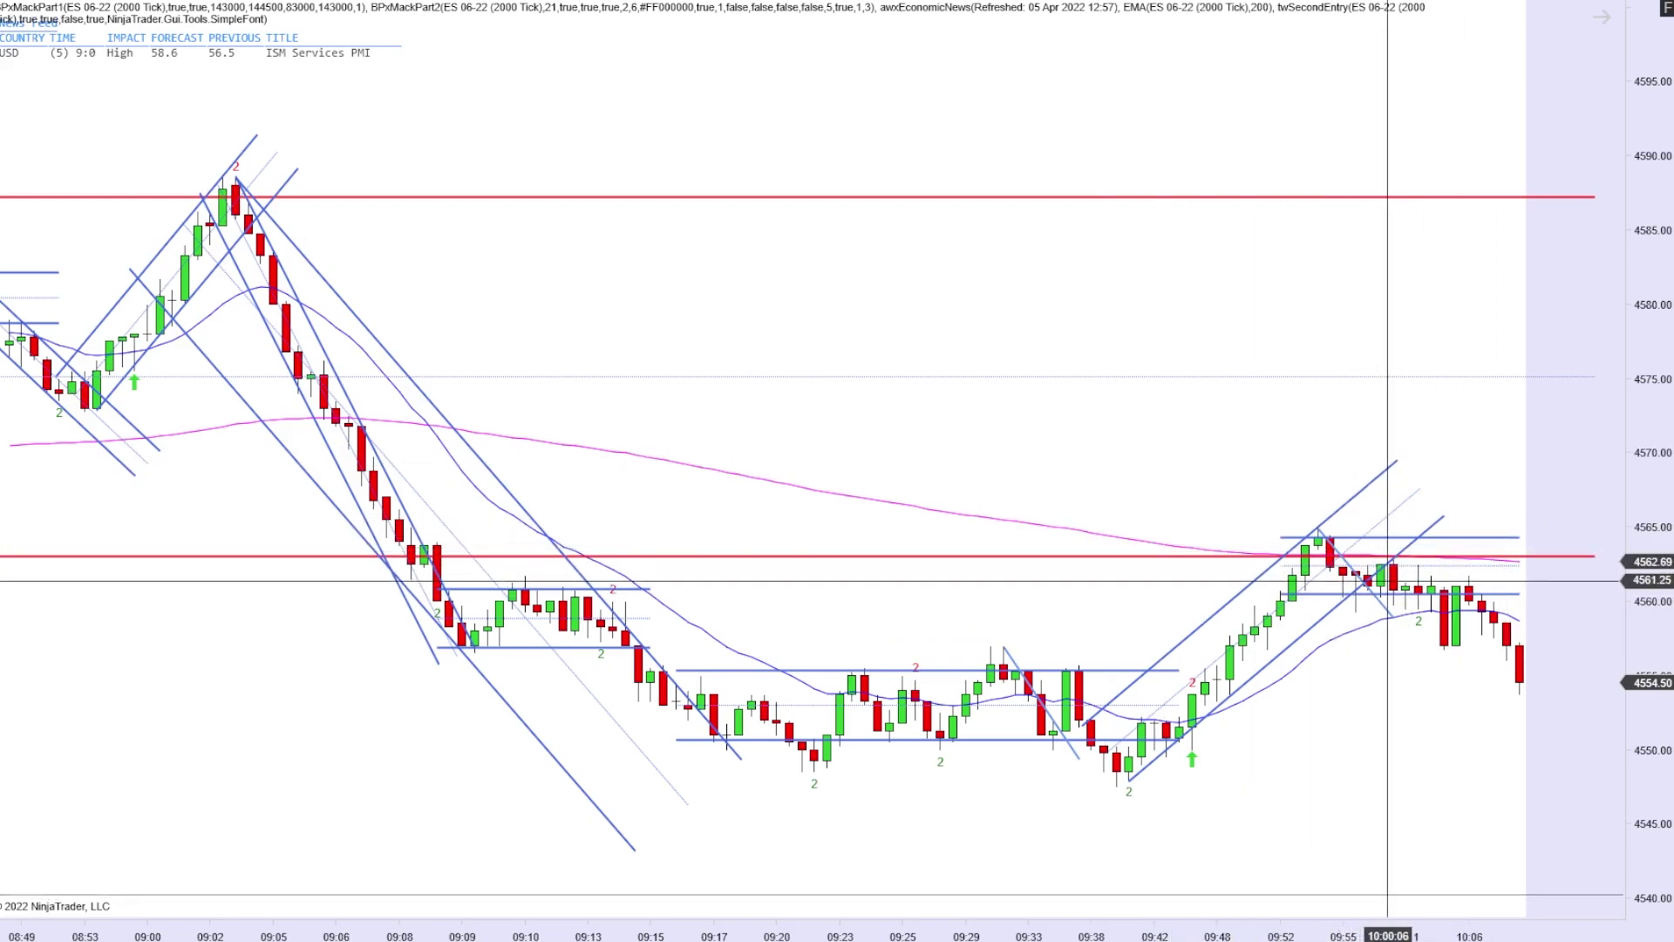
pyautogui.click(1415, 542)
pyautogui.moveTo(1414, 546); pyautogui.dragTo(1331, 559)
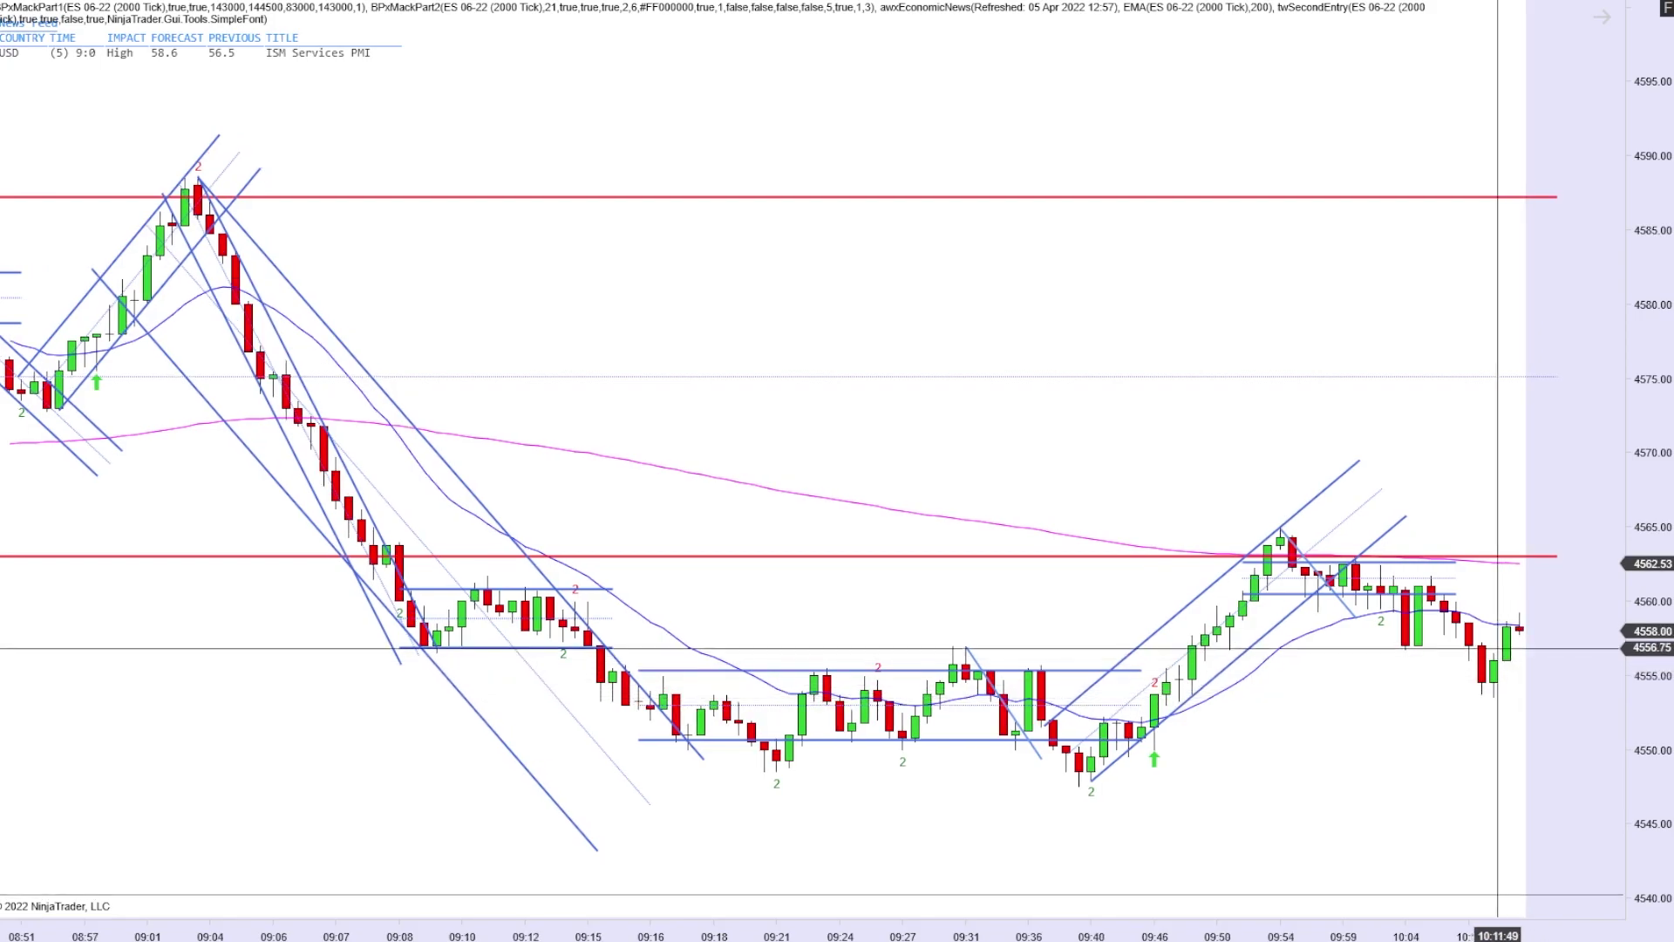
pyautogui.moveTo(1140, 739); pyautogui.dragTo(1531, 740)
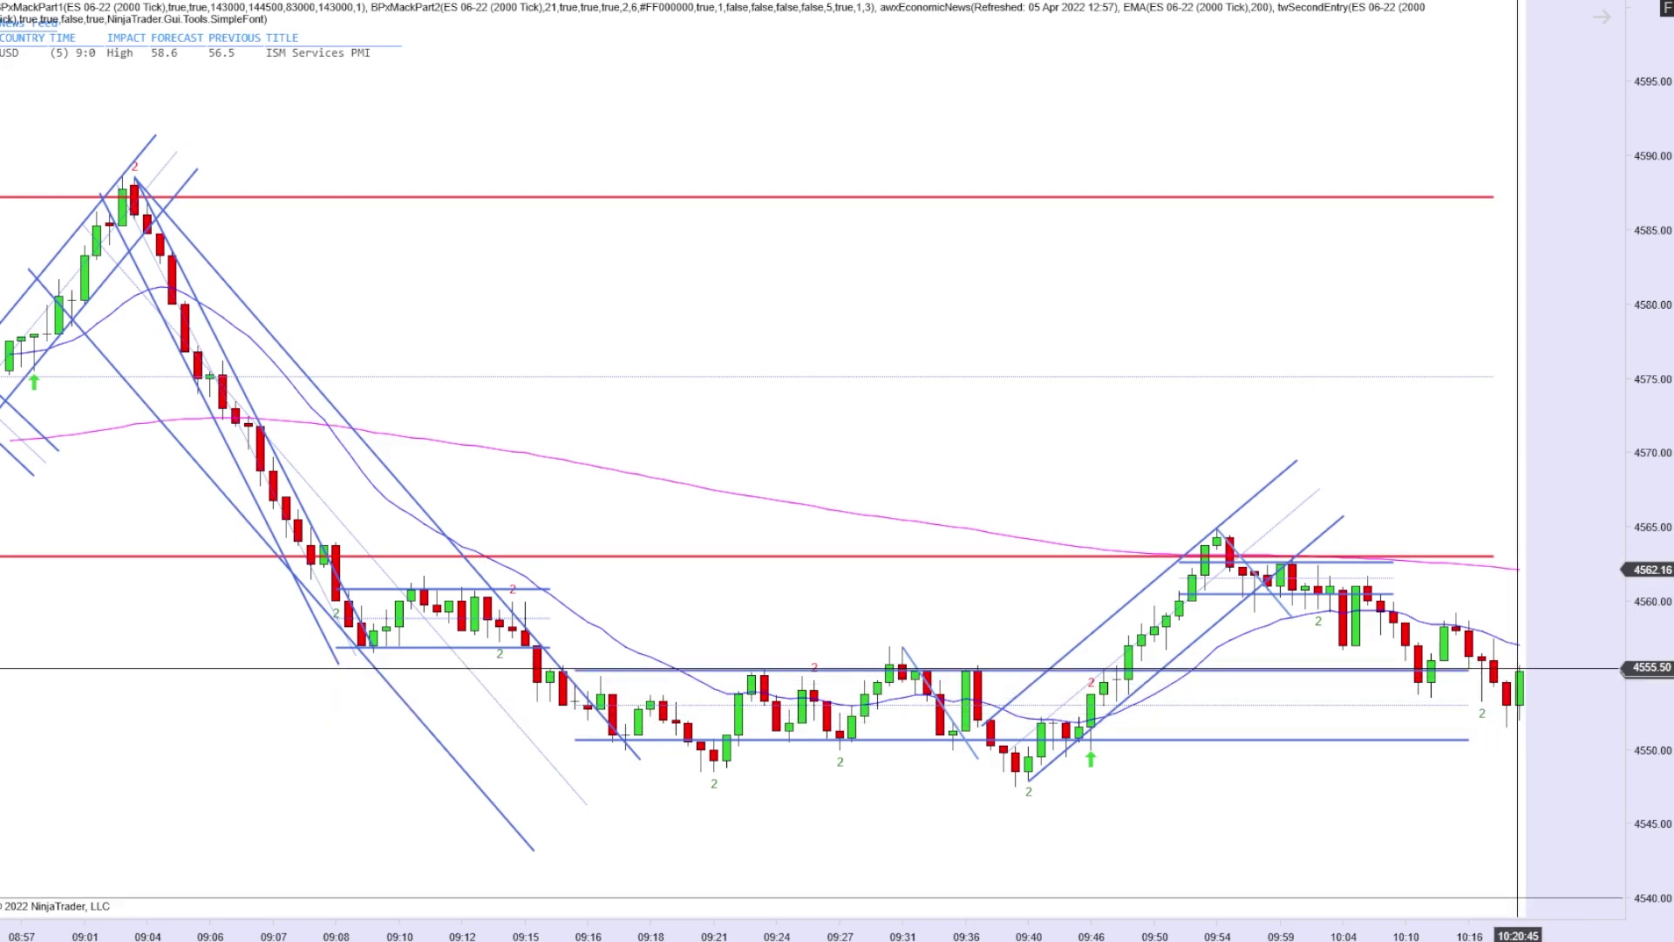
pyautogui.moveTo(1473, 665); pyautogui.dragTo(1497, 675)
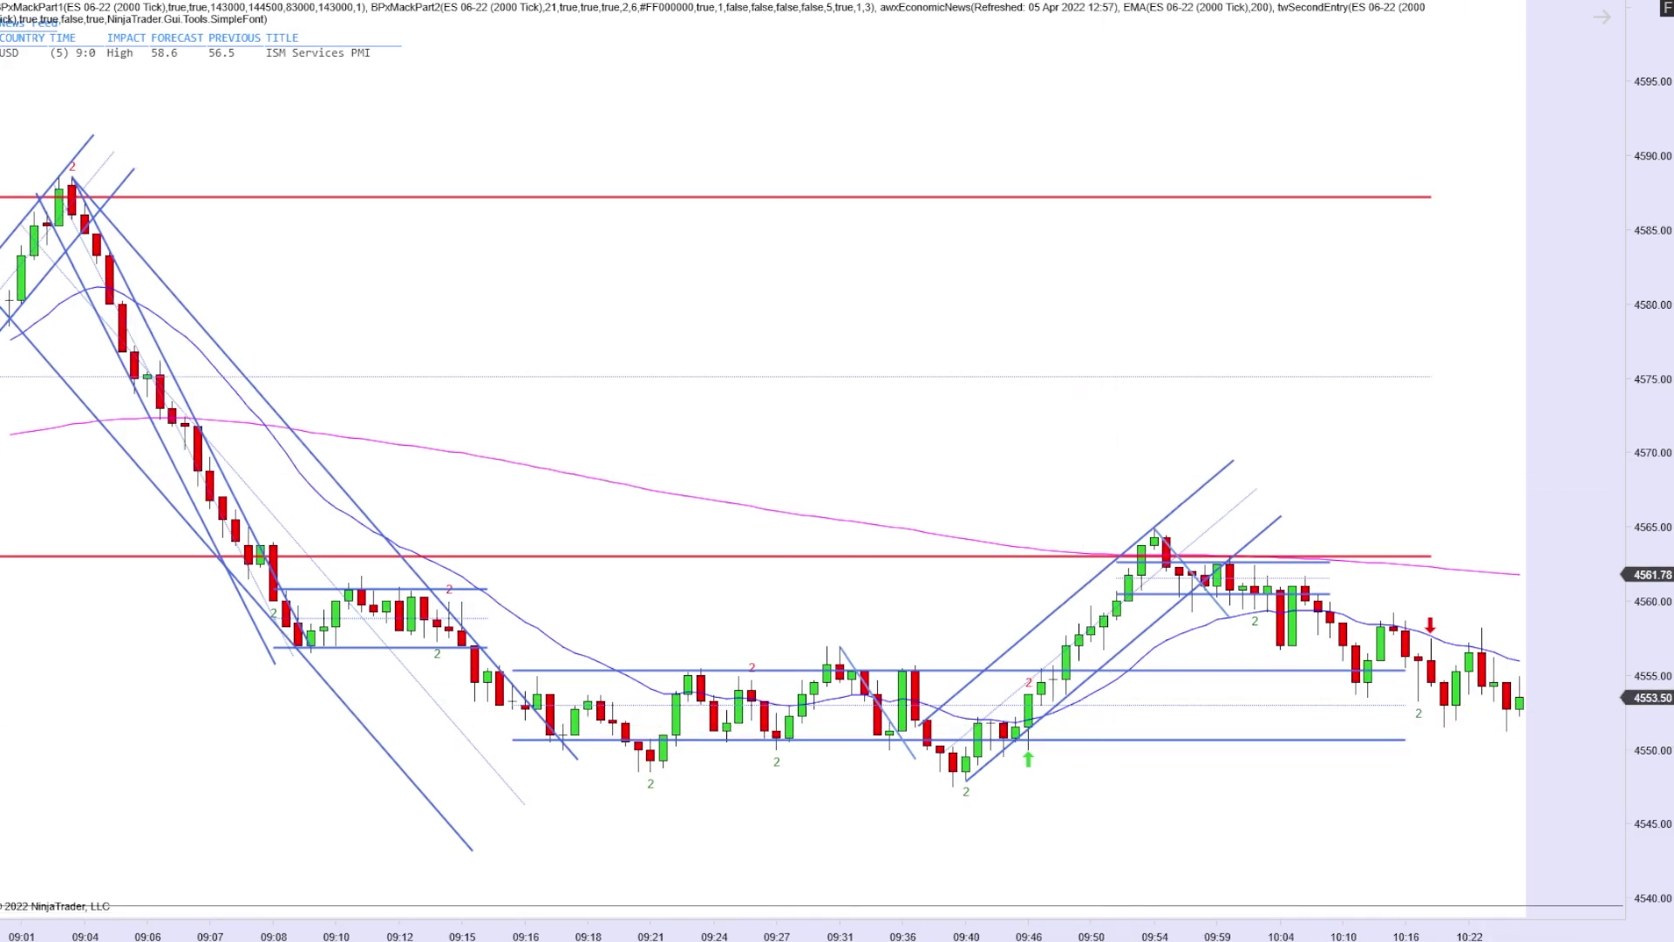
# Draw a descending channel from the 4562.50 swing high across the lower highs and shorten its upper boundary to end near 4554.
pyautogui.click(1232, 563)
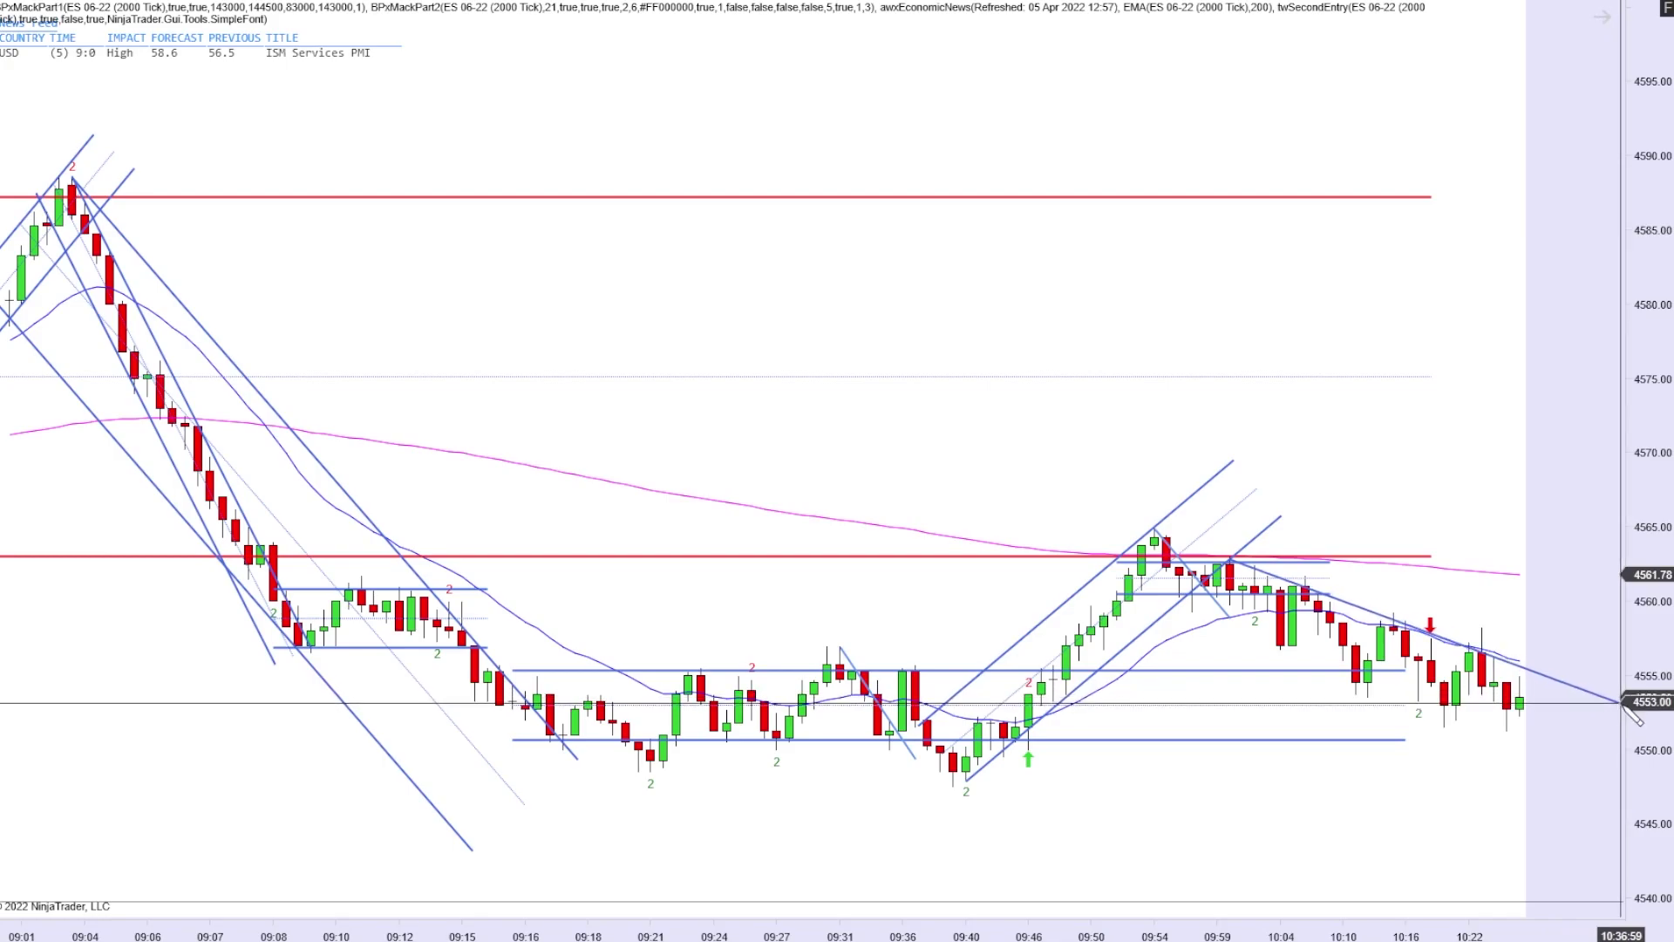
pyautogui.click(1622, 702)
pyautogui.click(1577, 768)
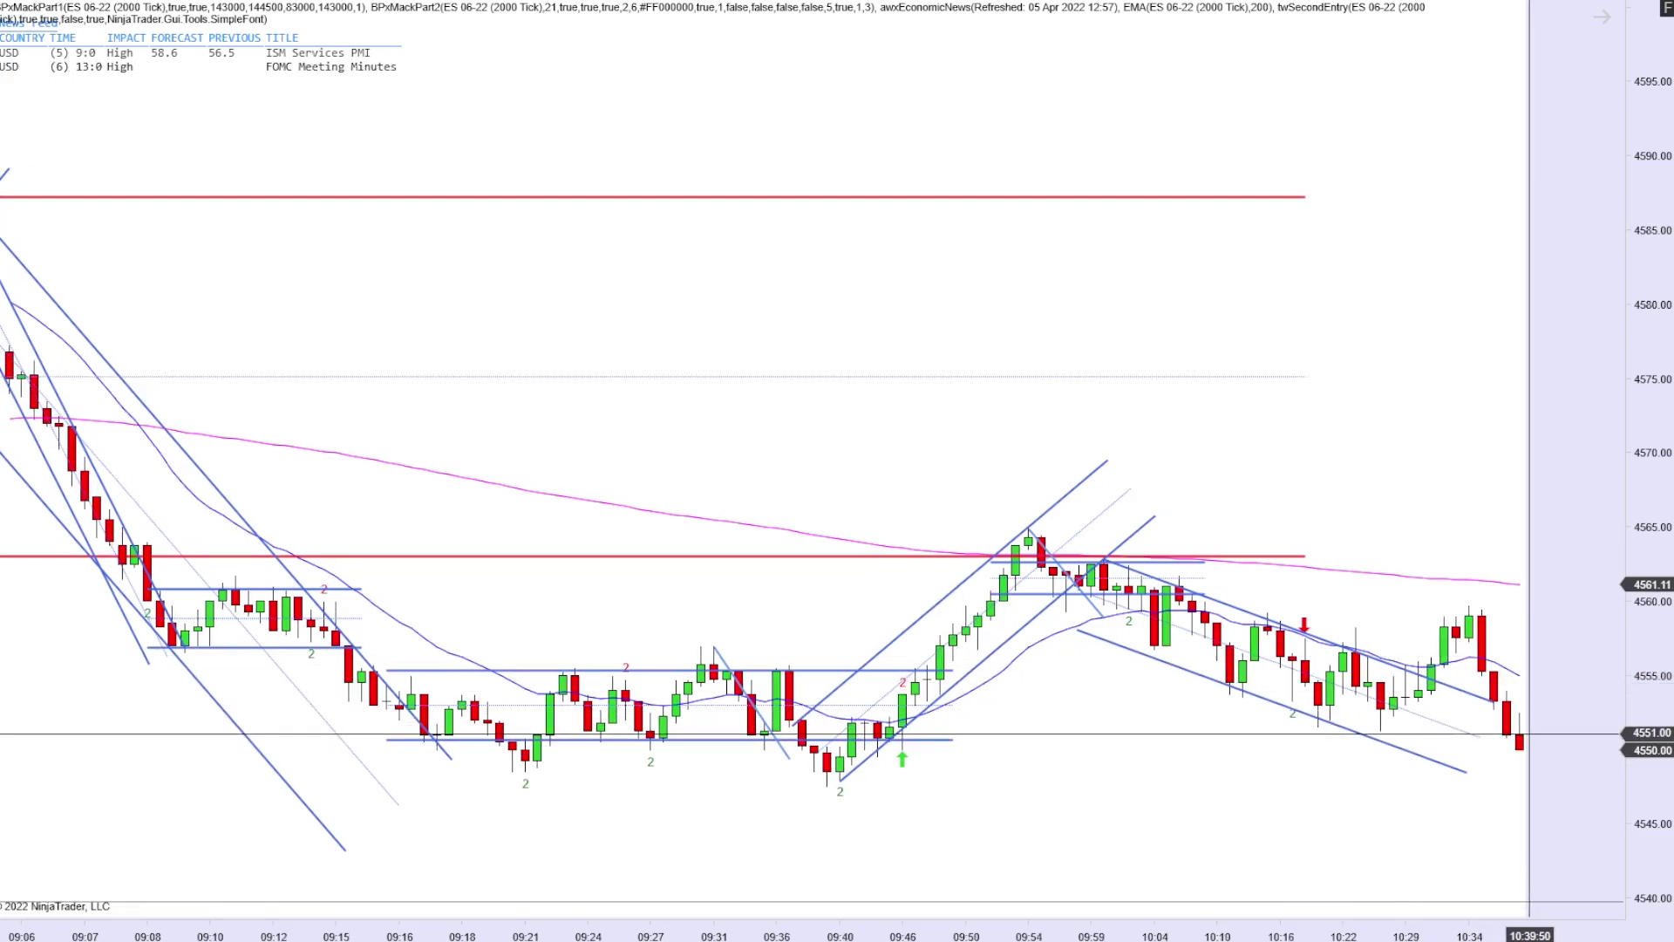
pyautogui.moveTo(1473, 737); pyautogui.dragTo(1421, 747)
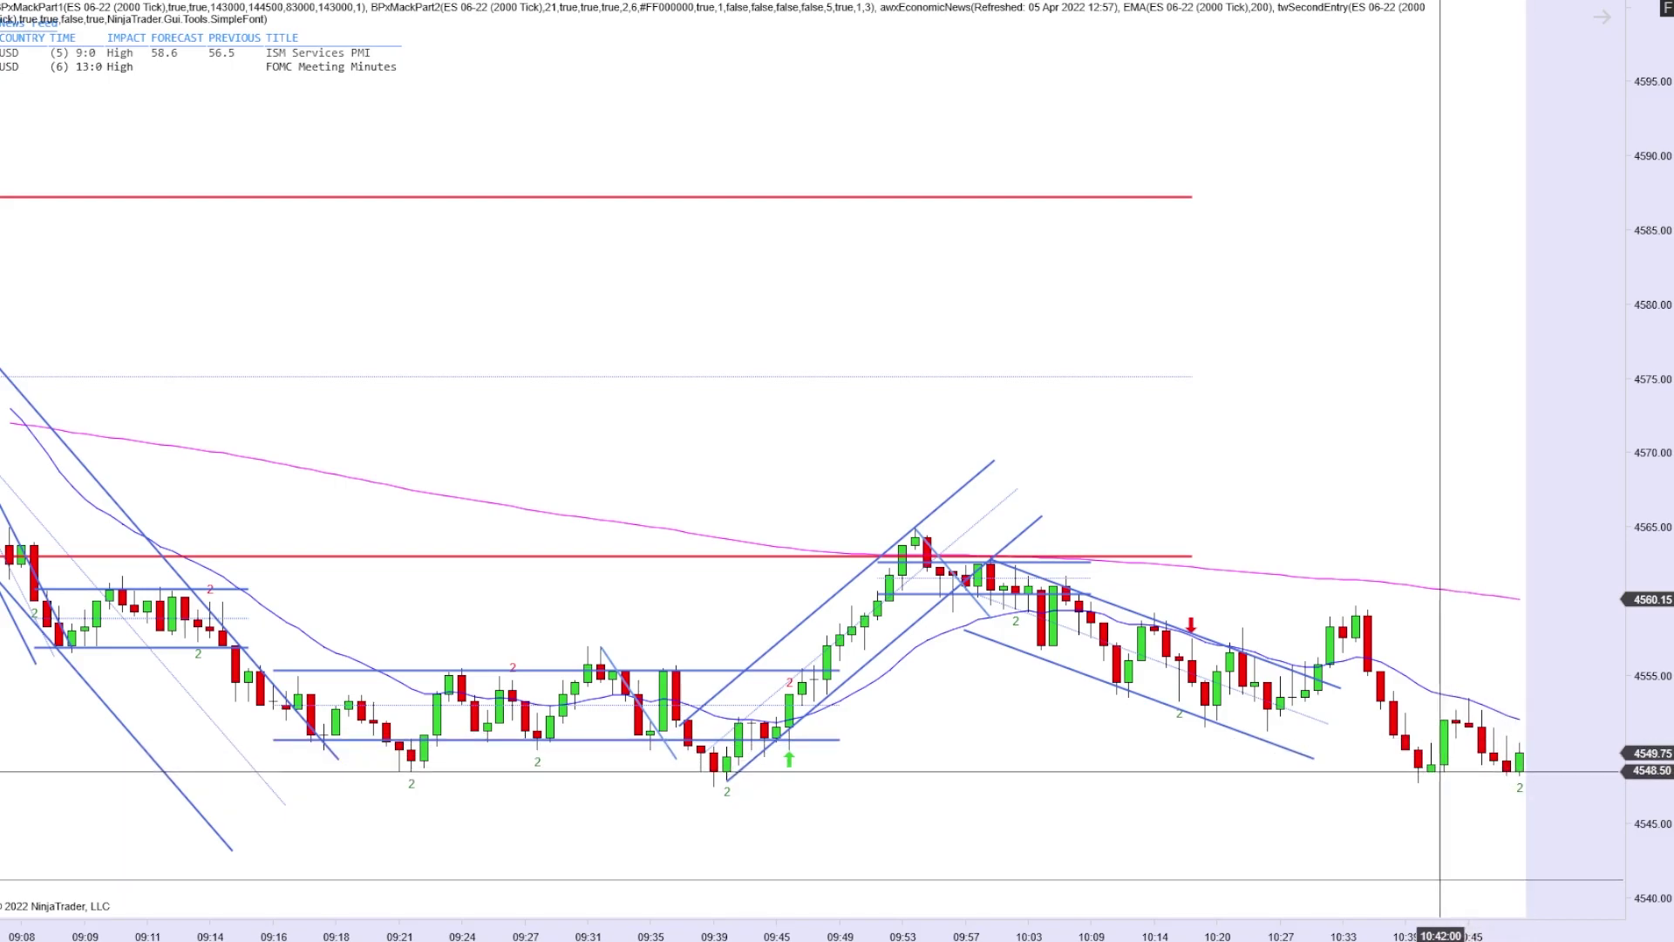
# Draw a horizontal line under the recent lows at about 4548.50 and extend the descending channel past the newest bar to about 4549.
pyautogui.moveTo(1369, 772); pyautogui.dragTo(1556, 772)
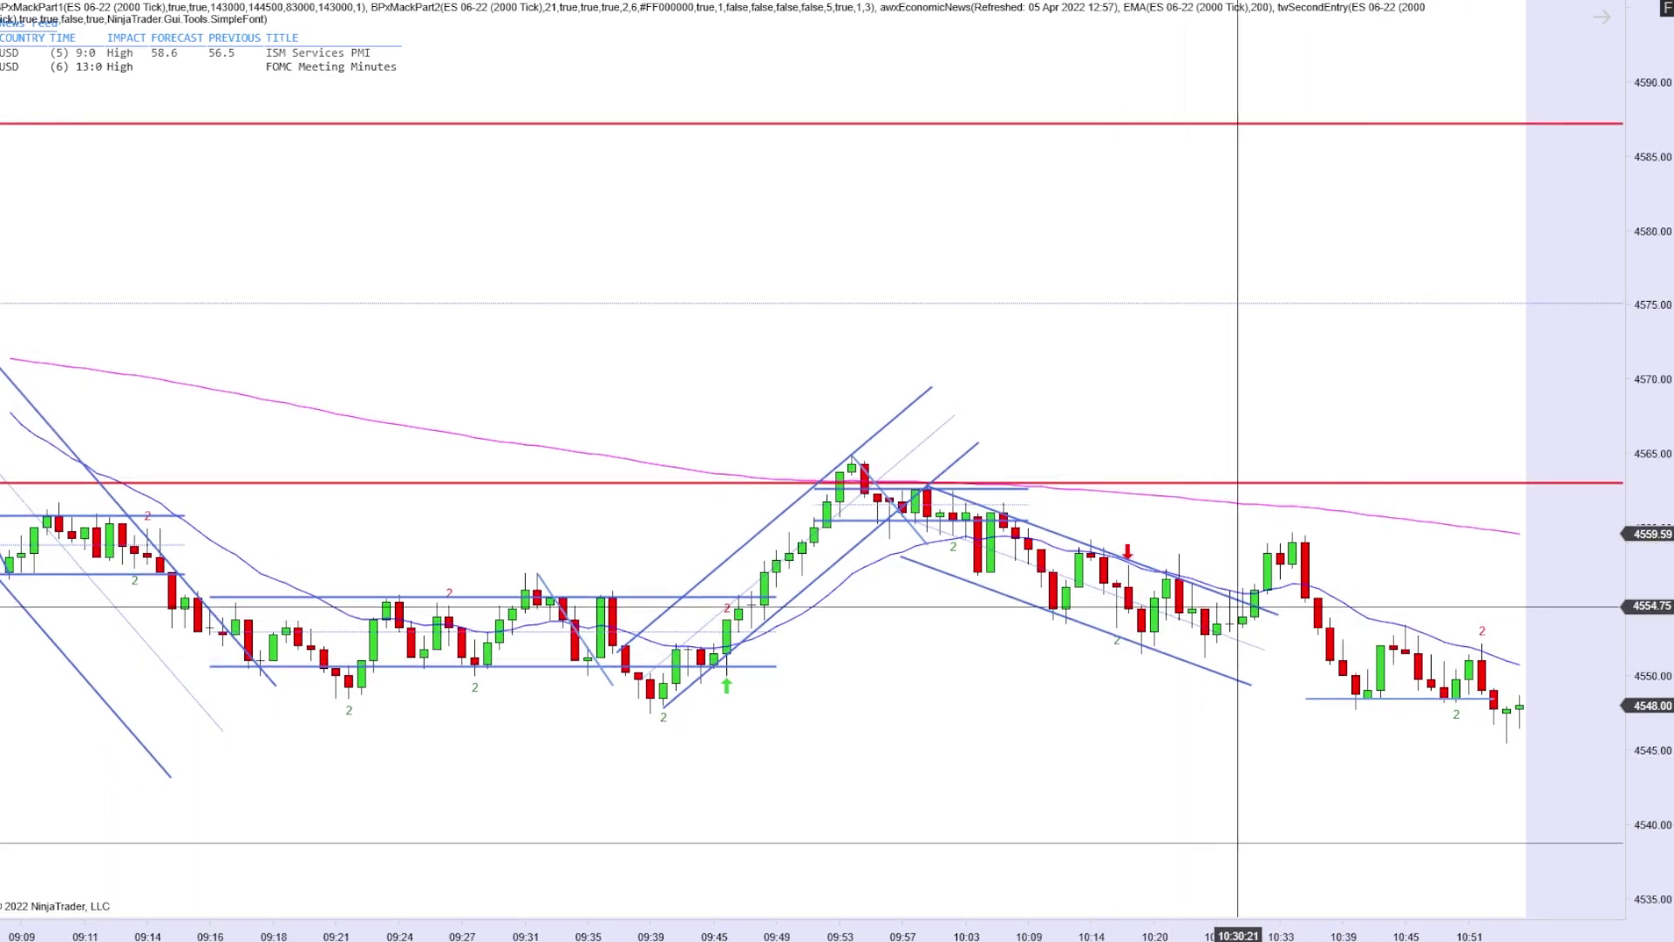
pyautogui.moveTo(1273, 613); pyautogui.dragTo(1569, 689)
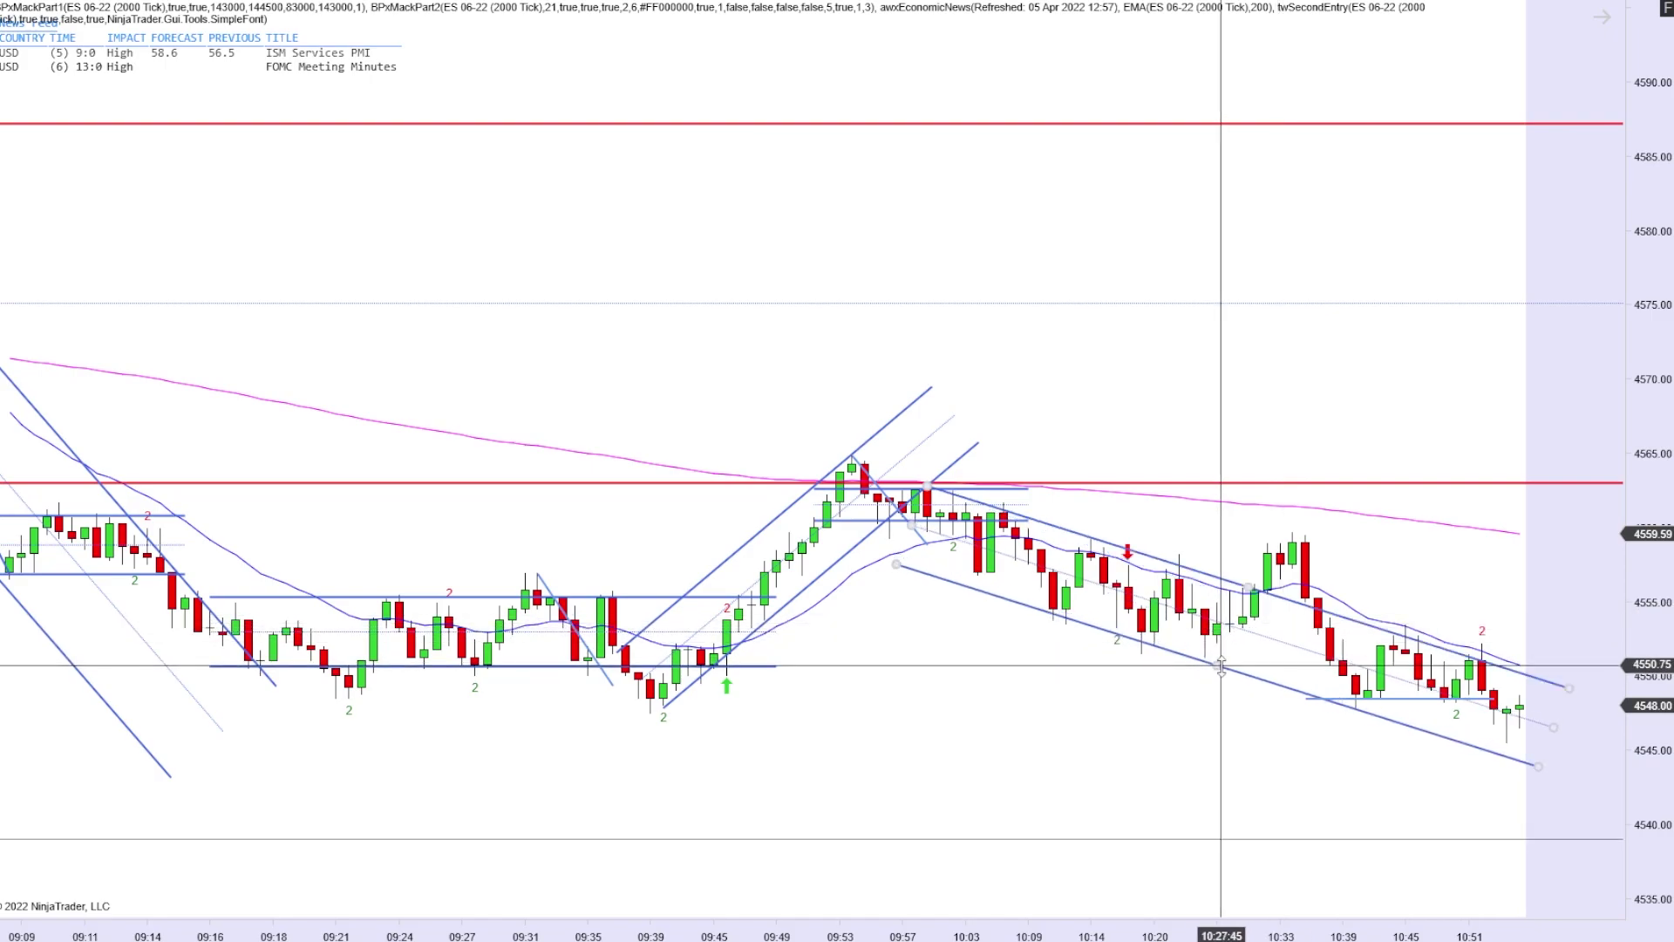
pyautogui.click(1320, 607)
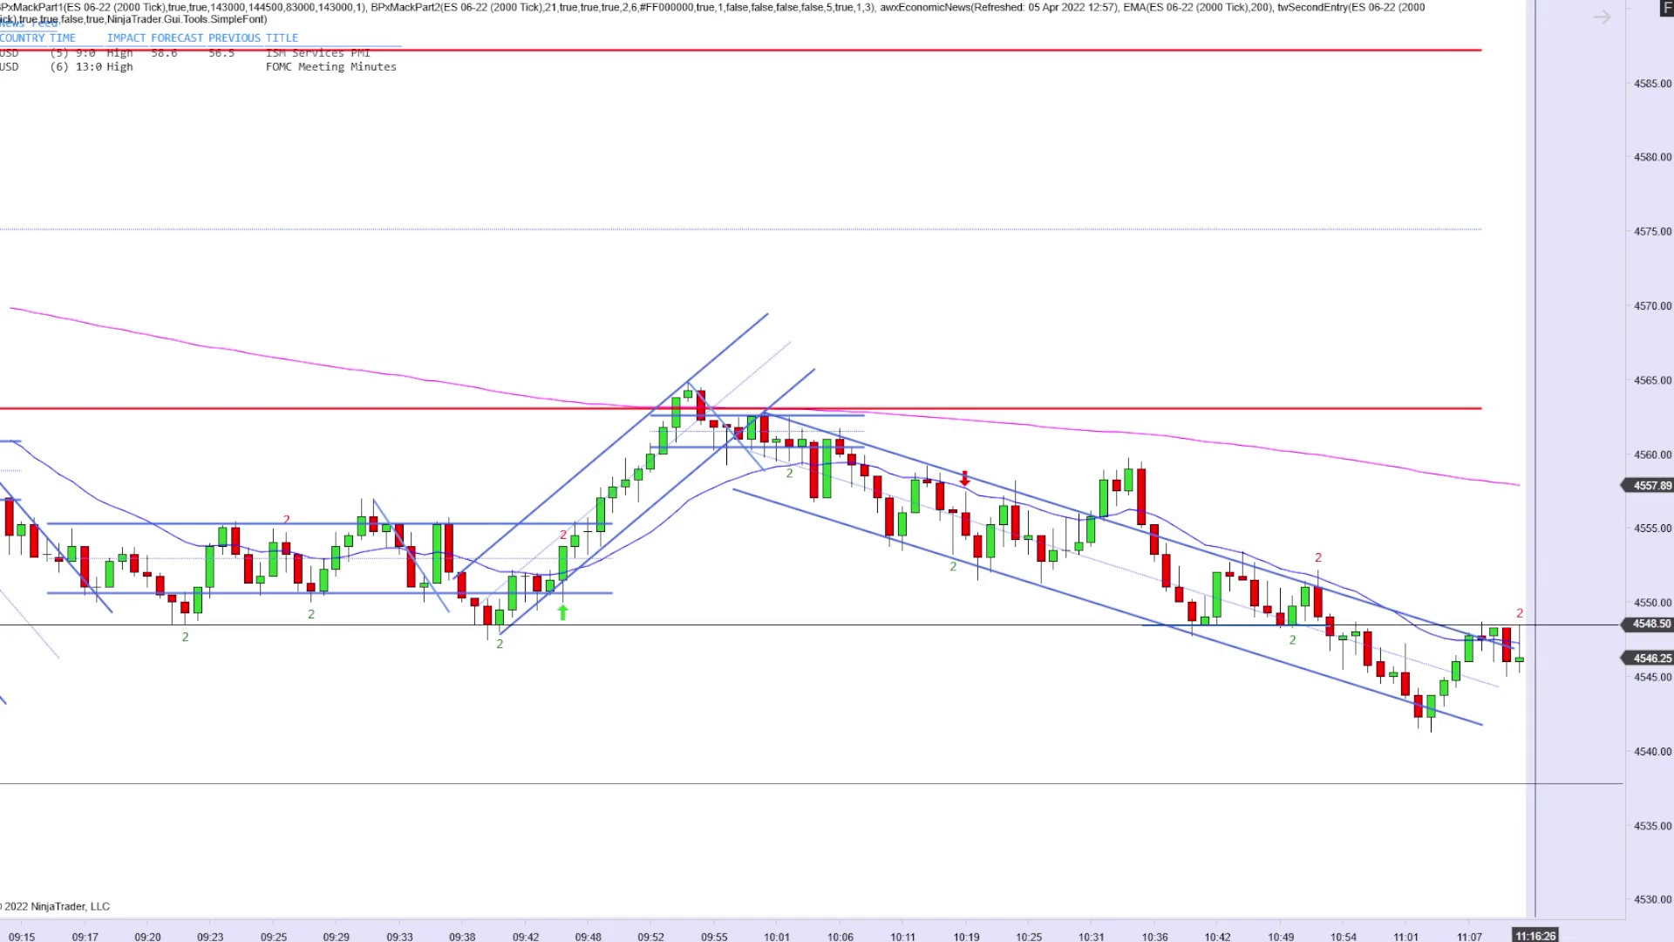
# Extend the descending channel's upper boundary to about 4544.75 and place a red down arrow above the newest second-entry bar near 4549.
pyautogui.click(1491, 639)
pyautogui.click(1585, 722)
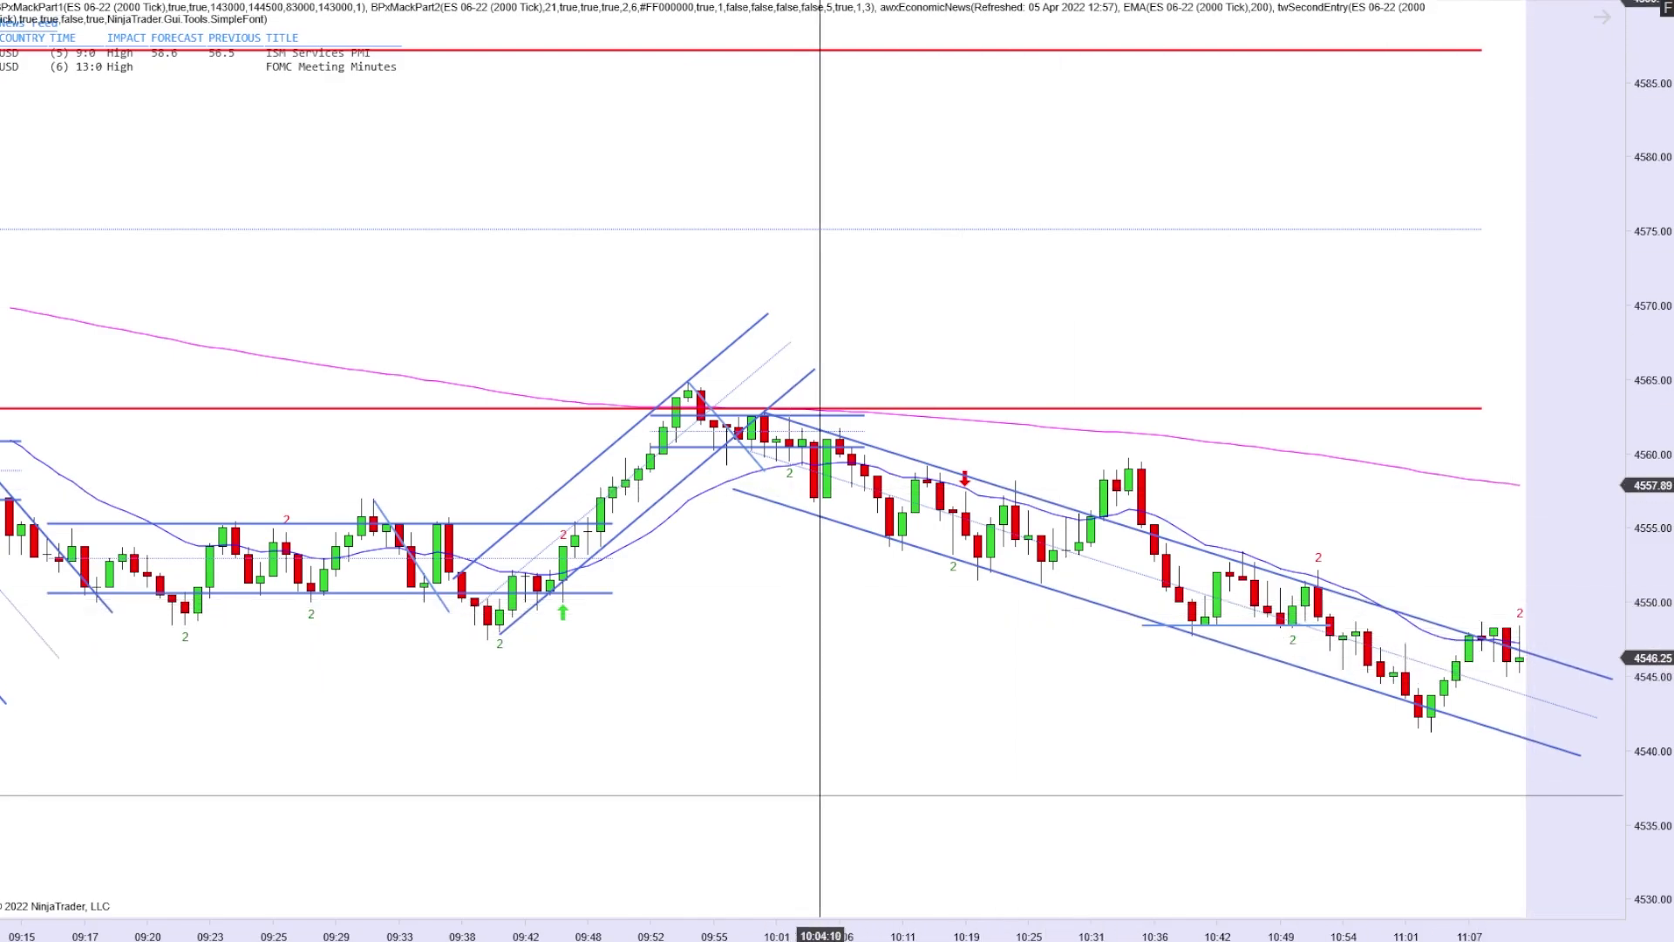
pyautogui.click(959, 7)
pyautogui.click(969, 76)
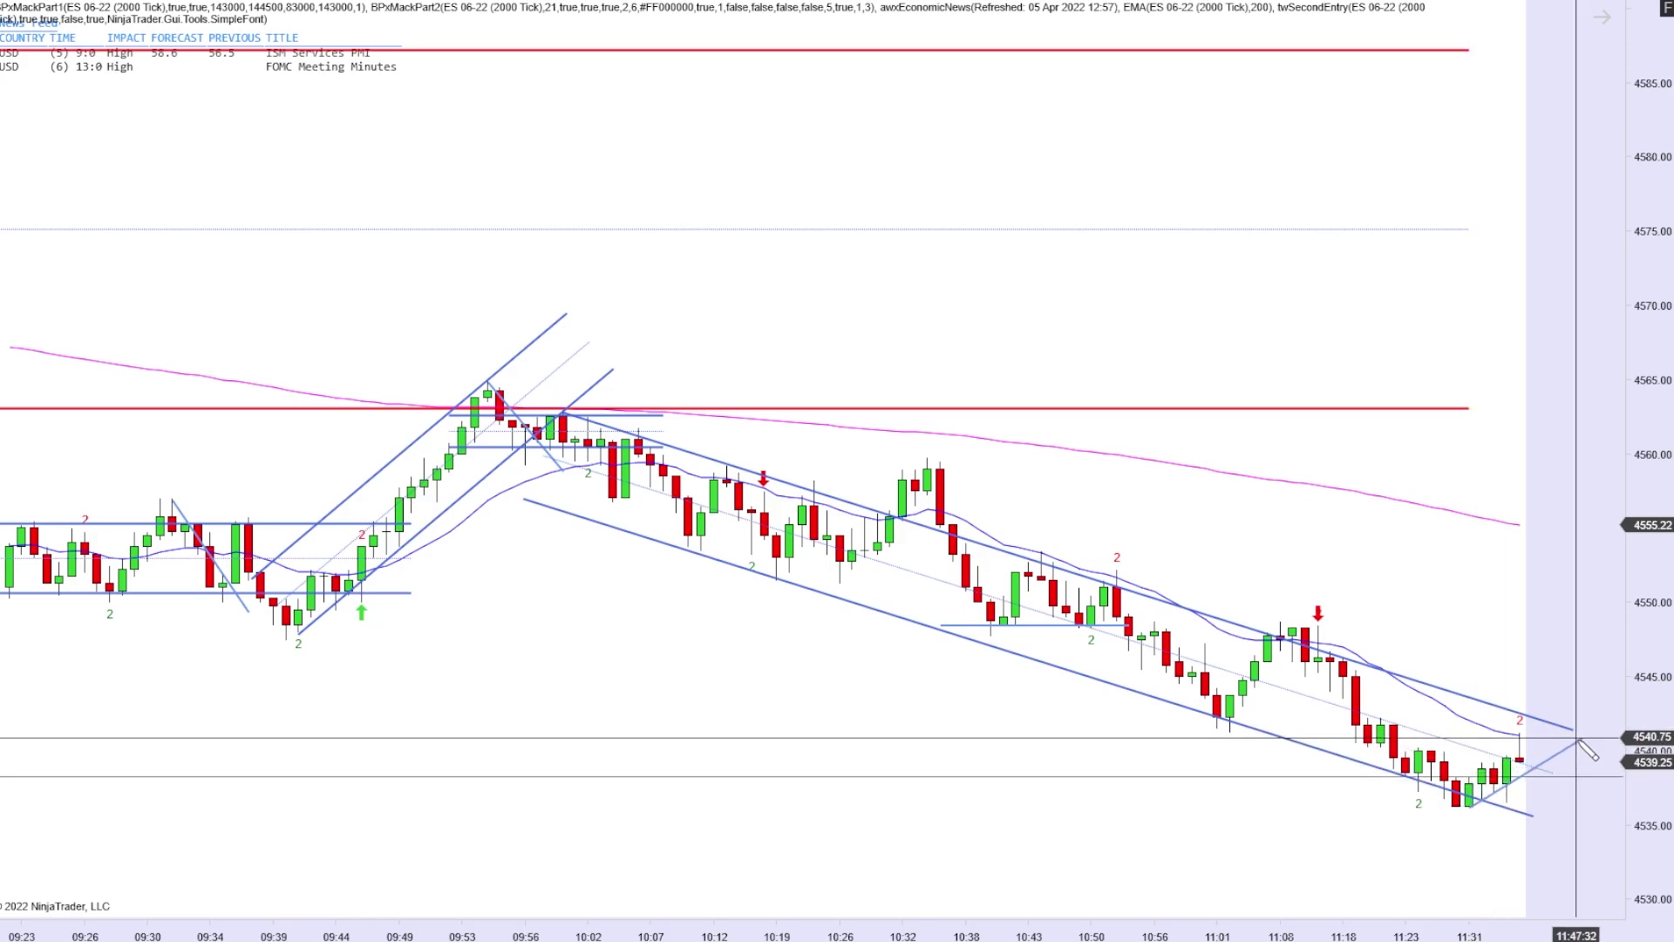
# Draw a short ascending trend line from the latest low and replace it with a horizontal channel between about 4540 and 4536.25.
pyautogui.click(1513, 732)
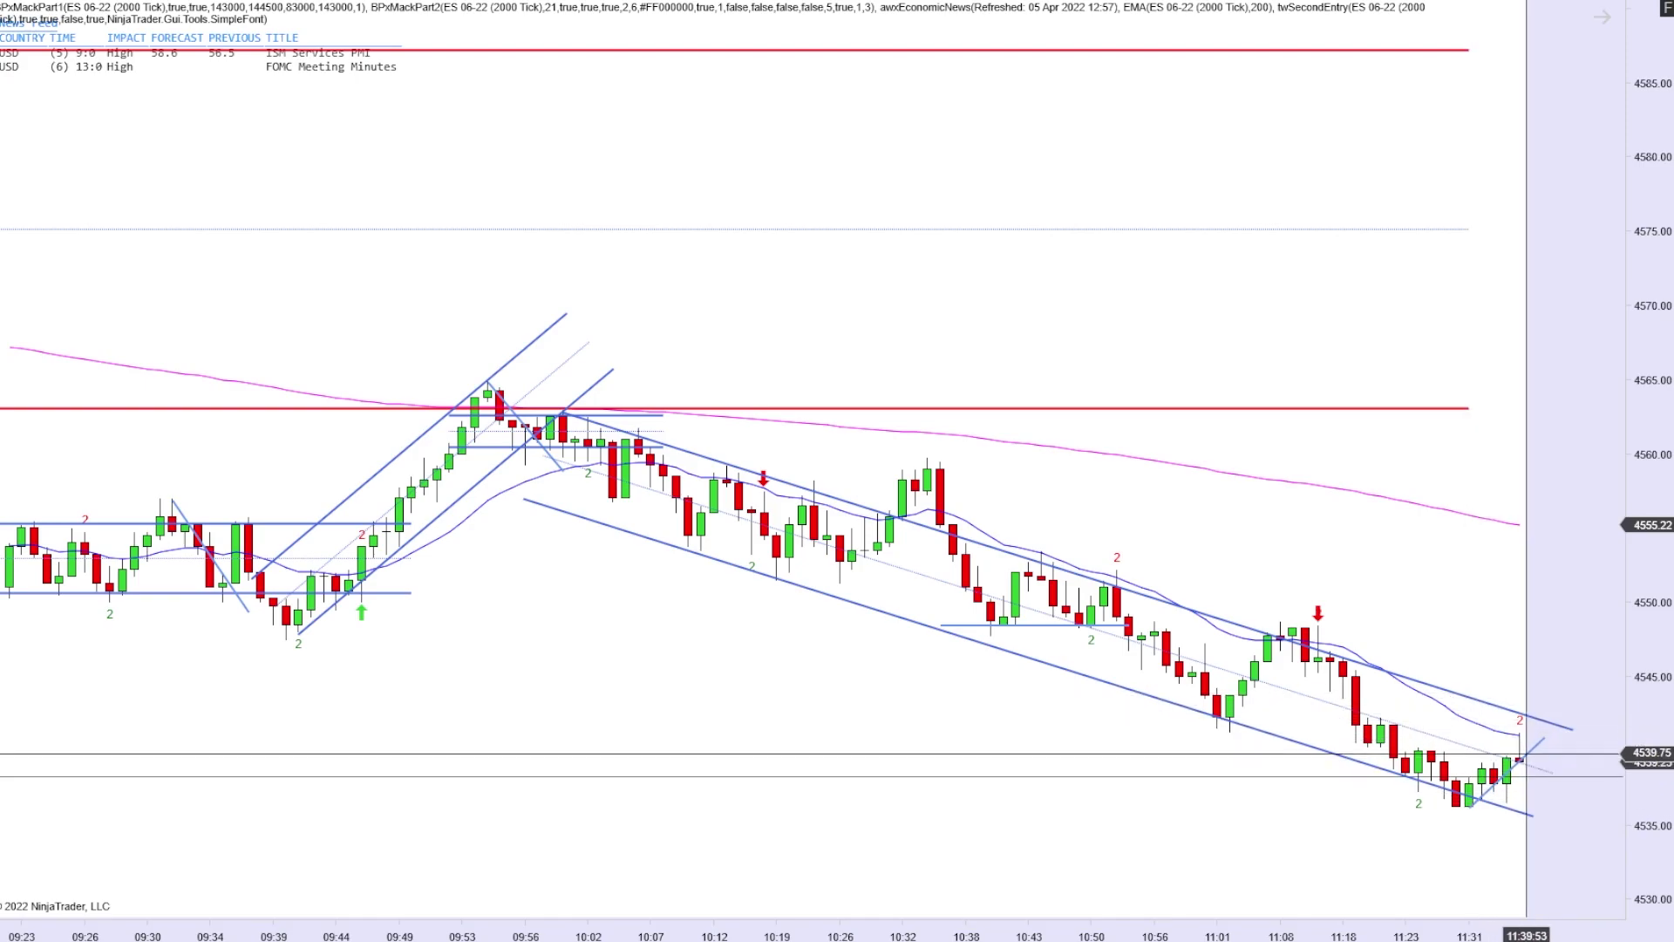
pyautogui.moveTo(1539, 799); pyautogui.dragTo(1478, 652)
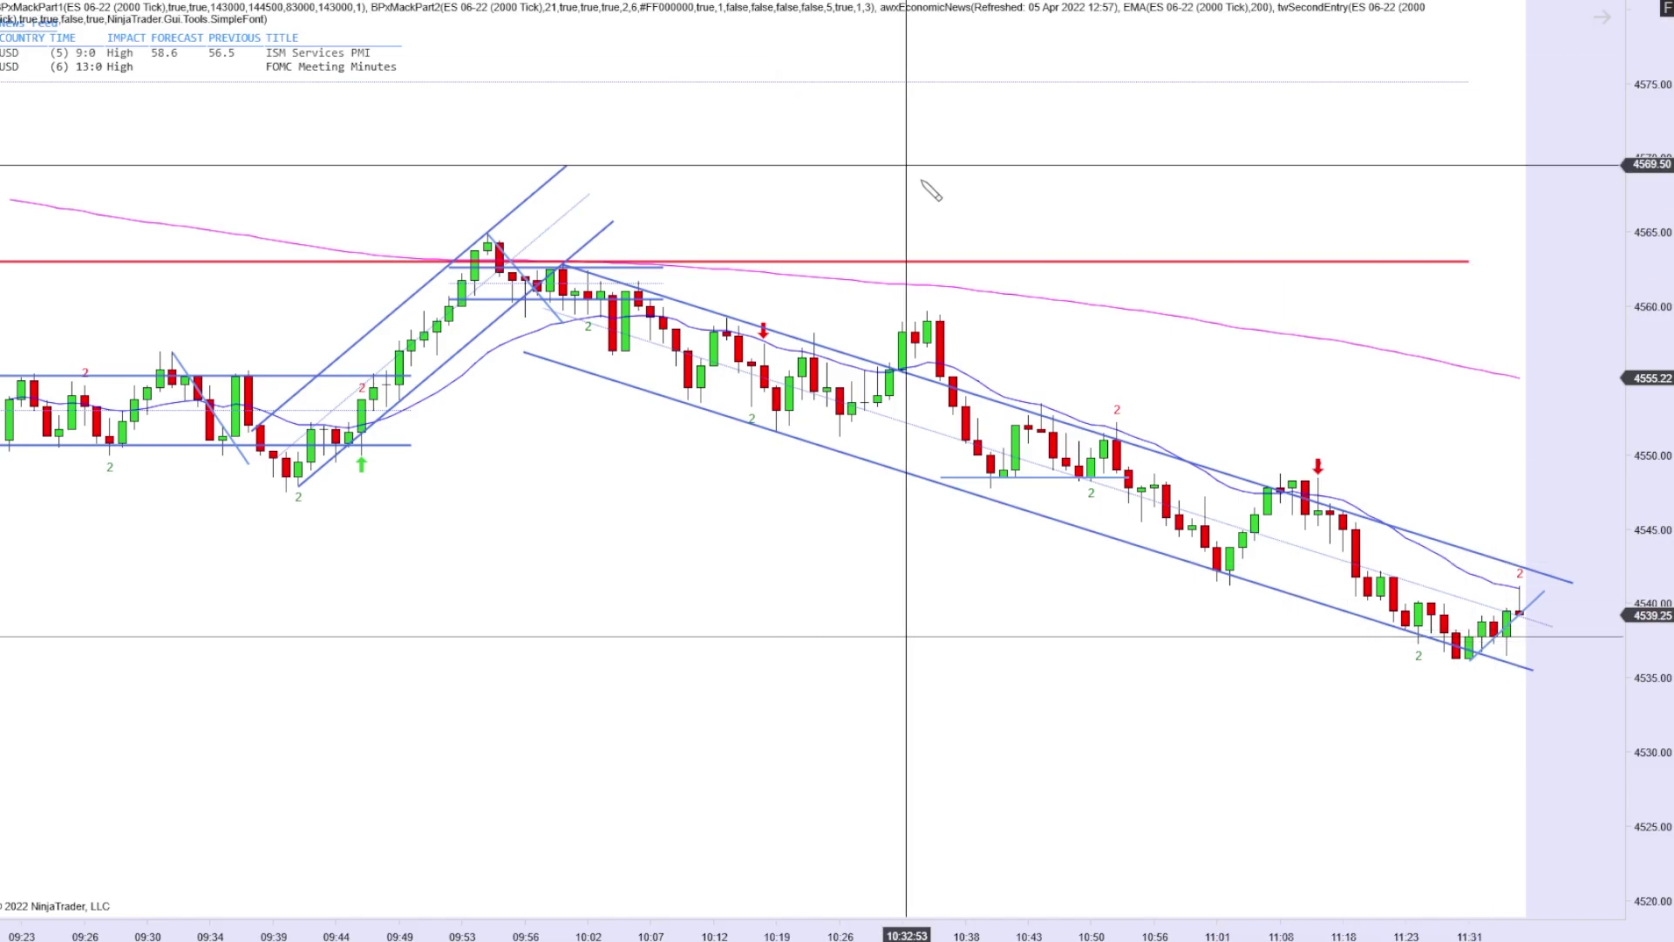
pyautogui.click(1367, 601)
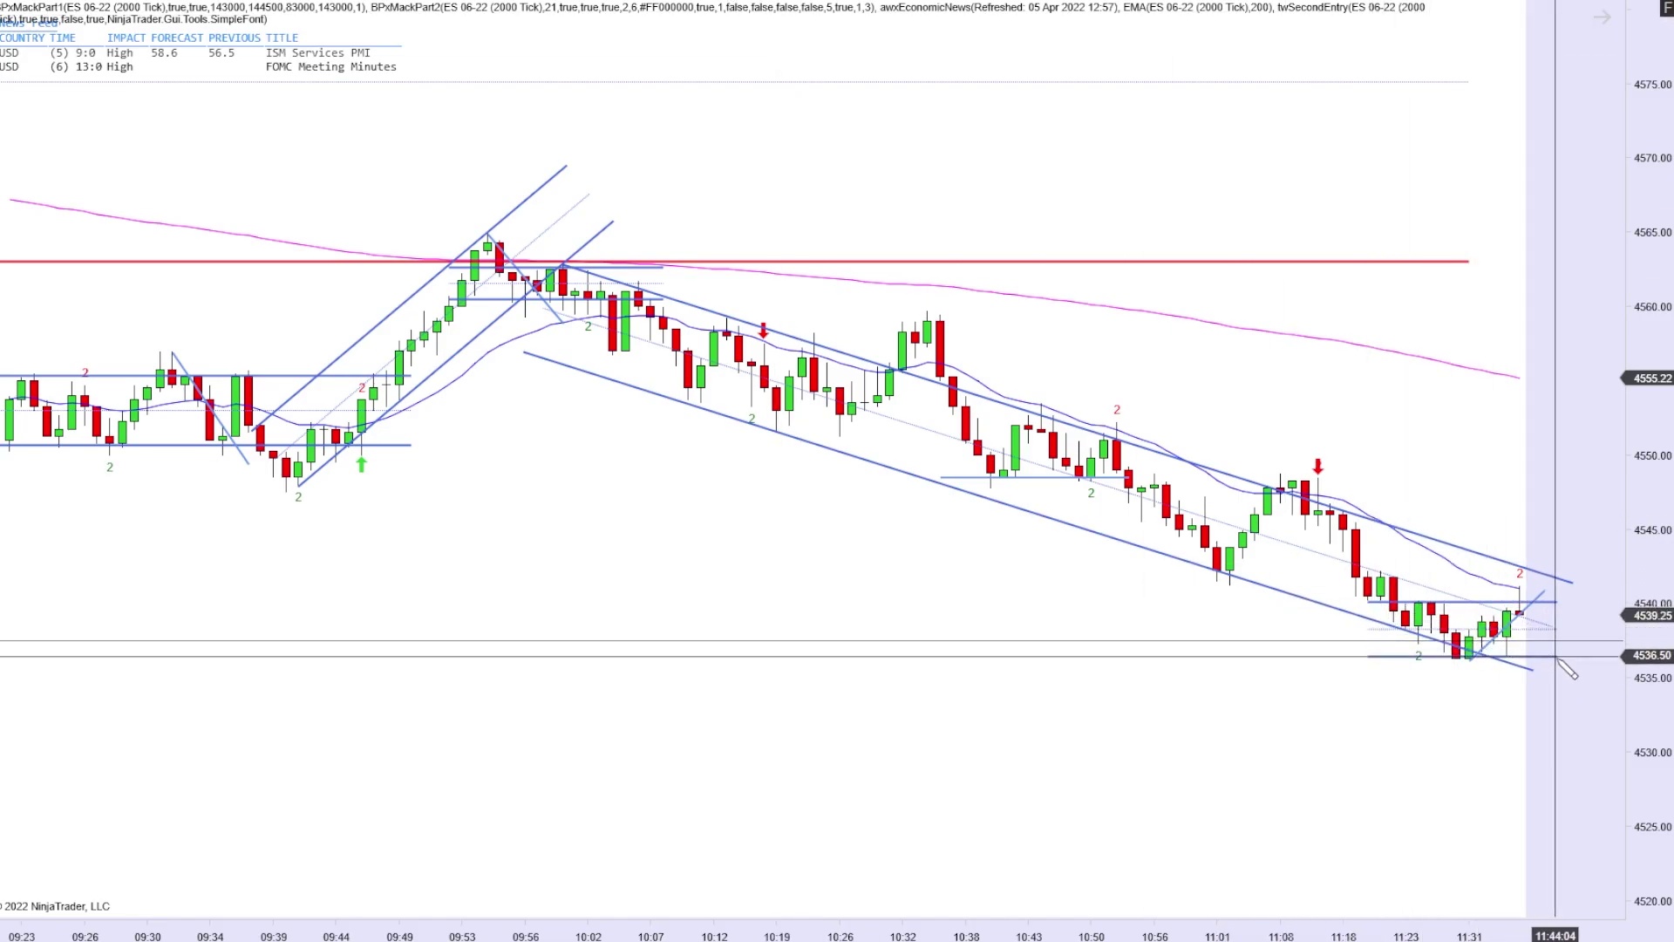
pyautogui.click(1557, 658)
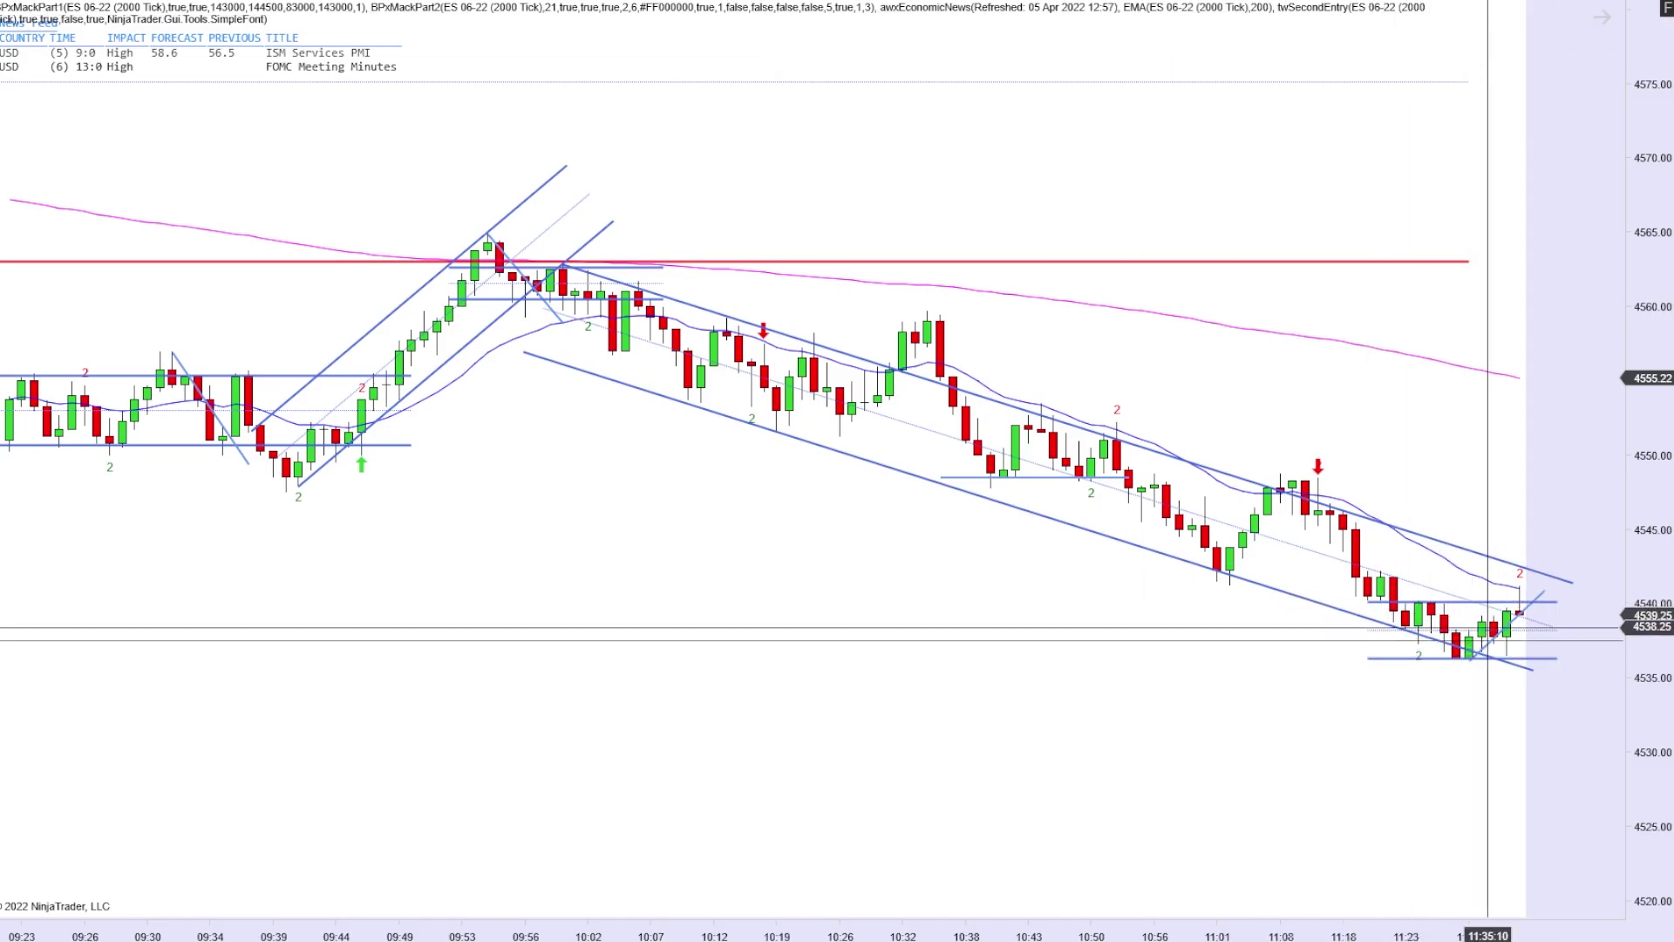
pyautogui.rightClick(1541, 593)
pyautogui.click(1596, 638)
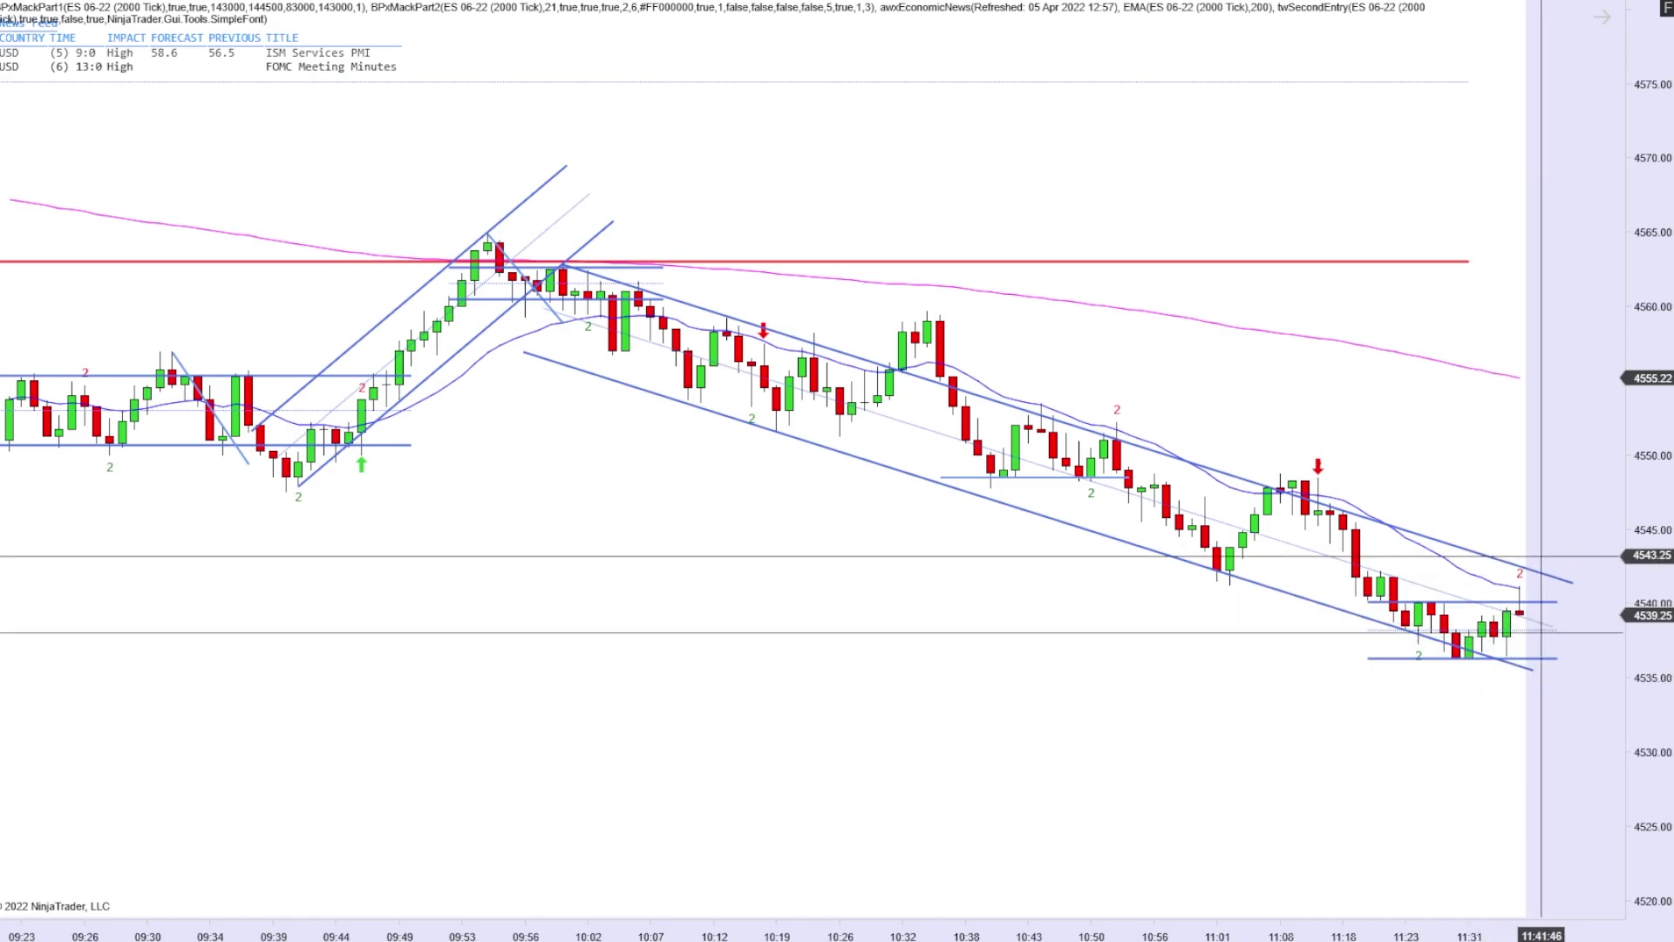
# Extend the descending channel to about 4540.50 and place a green down arrow near 4542 above the bearish bar after the upper-boundary test.
pyautogui.click(963, 26)
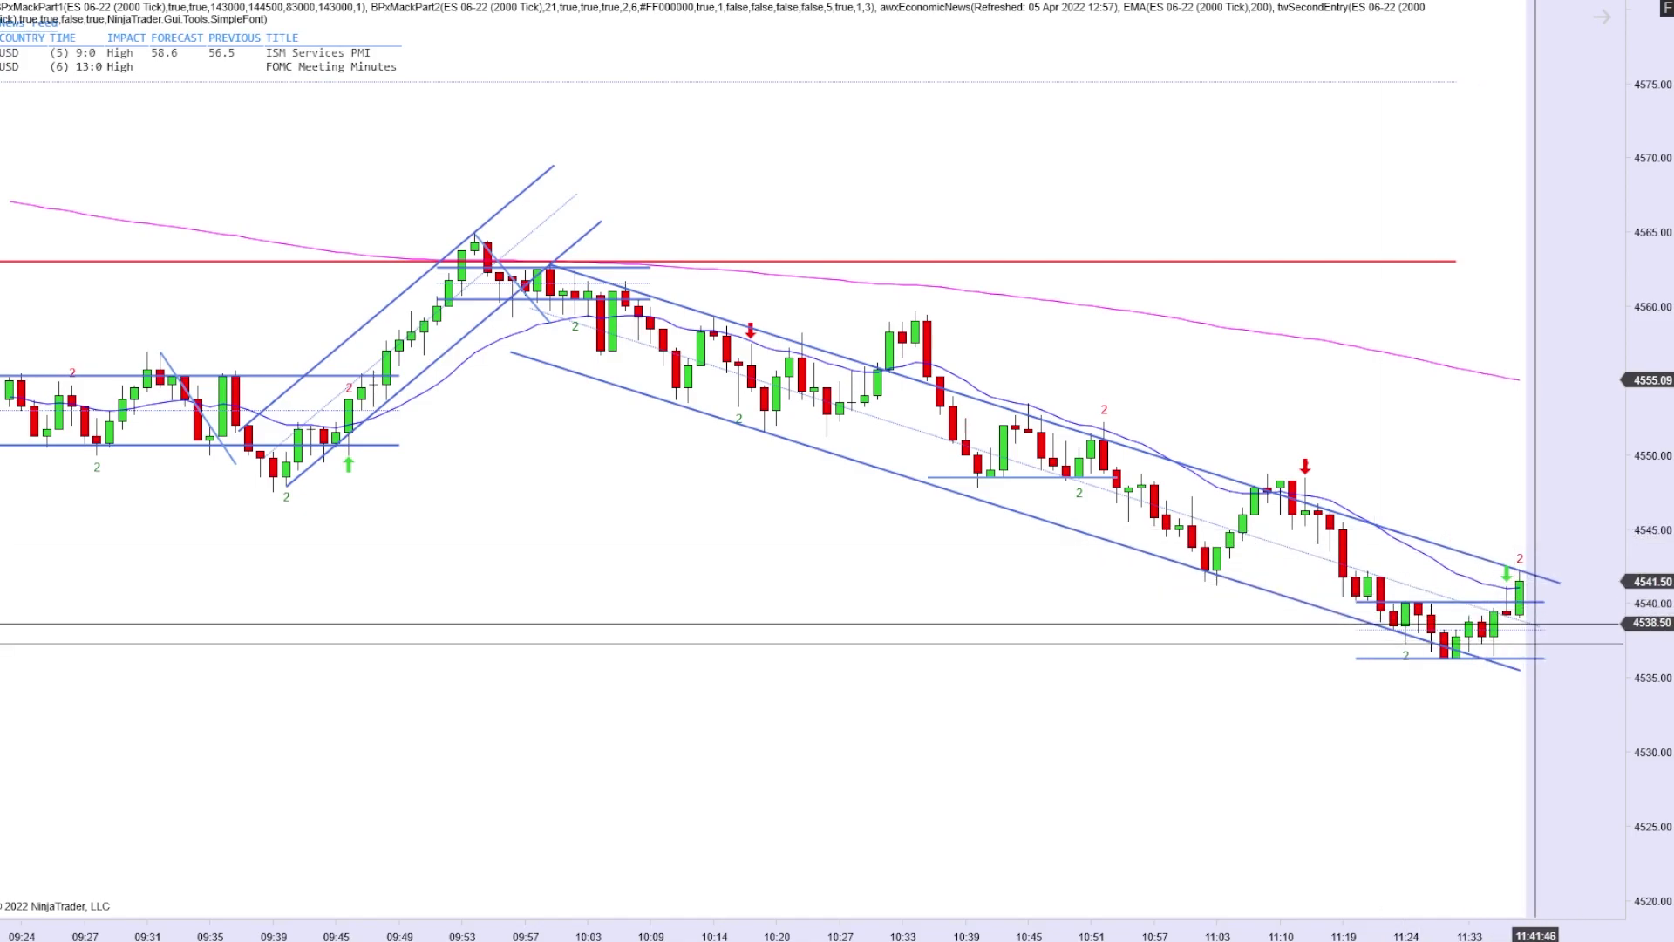
pyautogui.click(1576, 617)
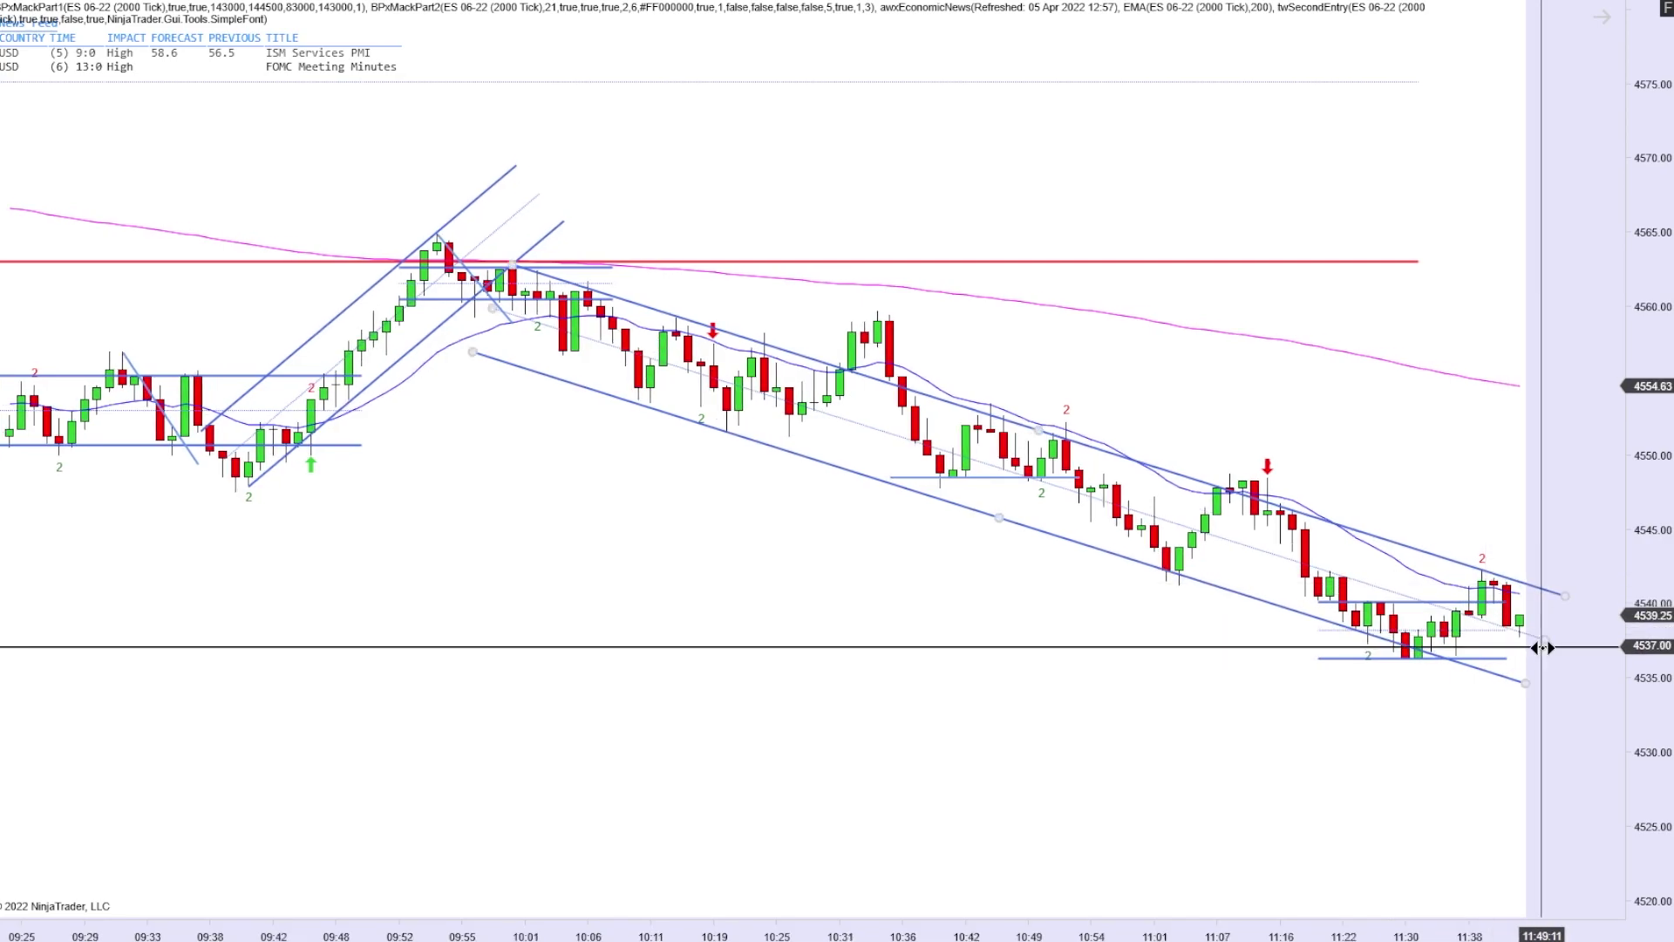
pyautogui.scroll(4, 1542, 647)
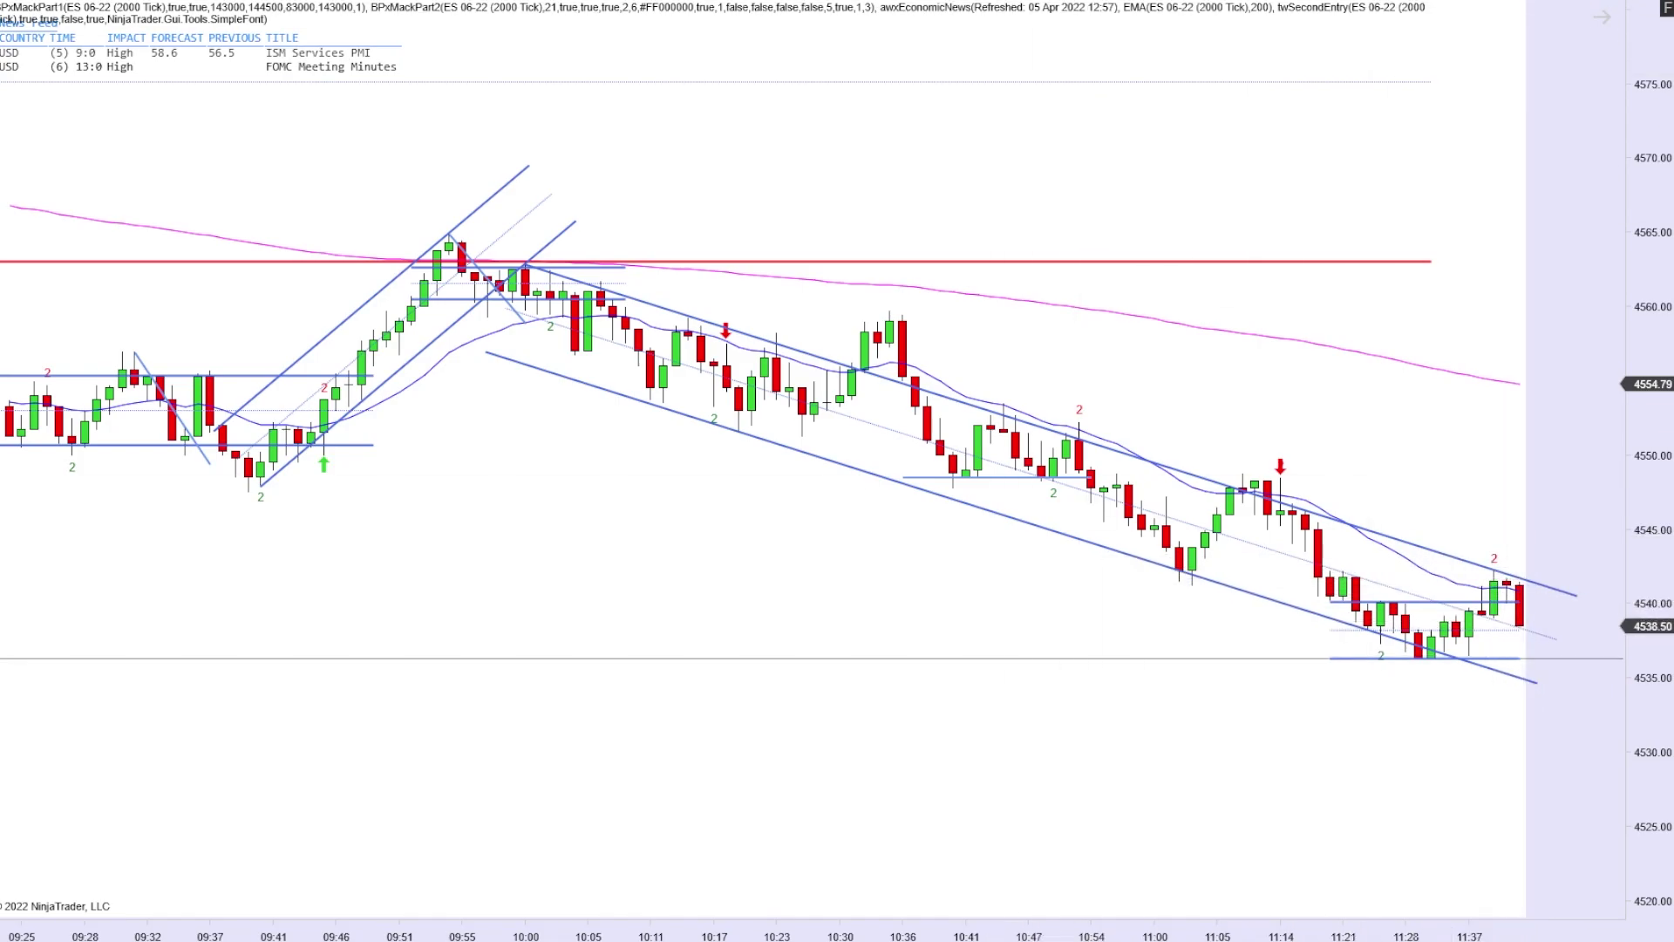
pyautogui.click(962, 48)
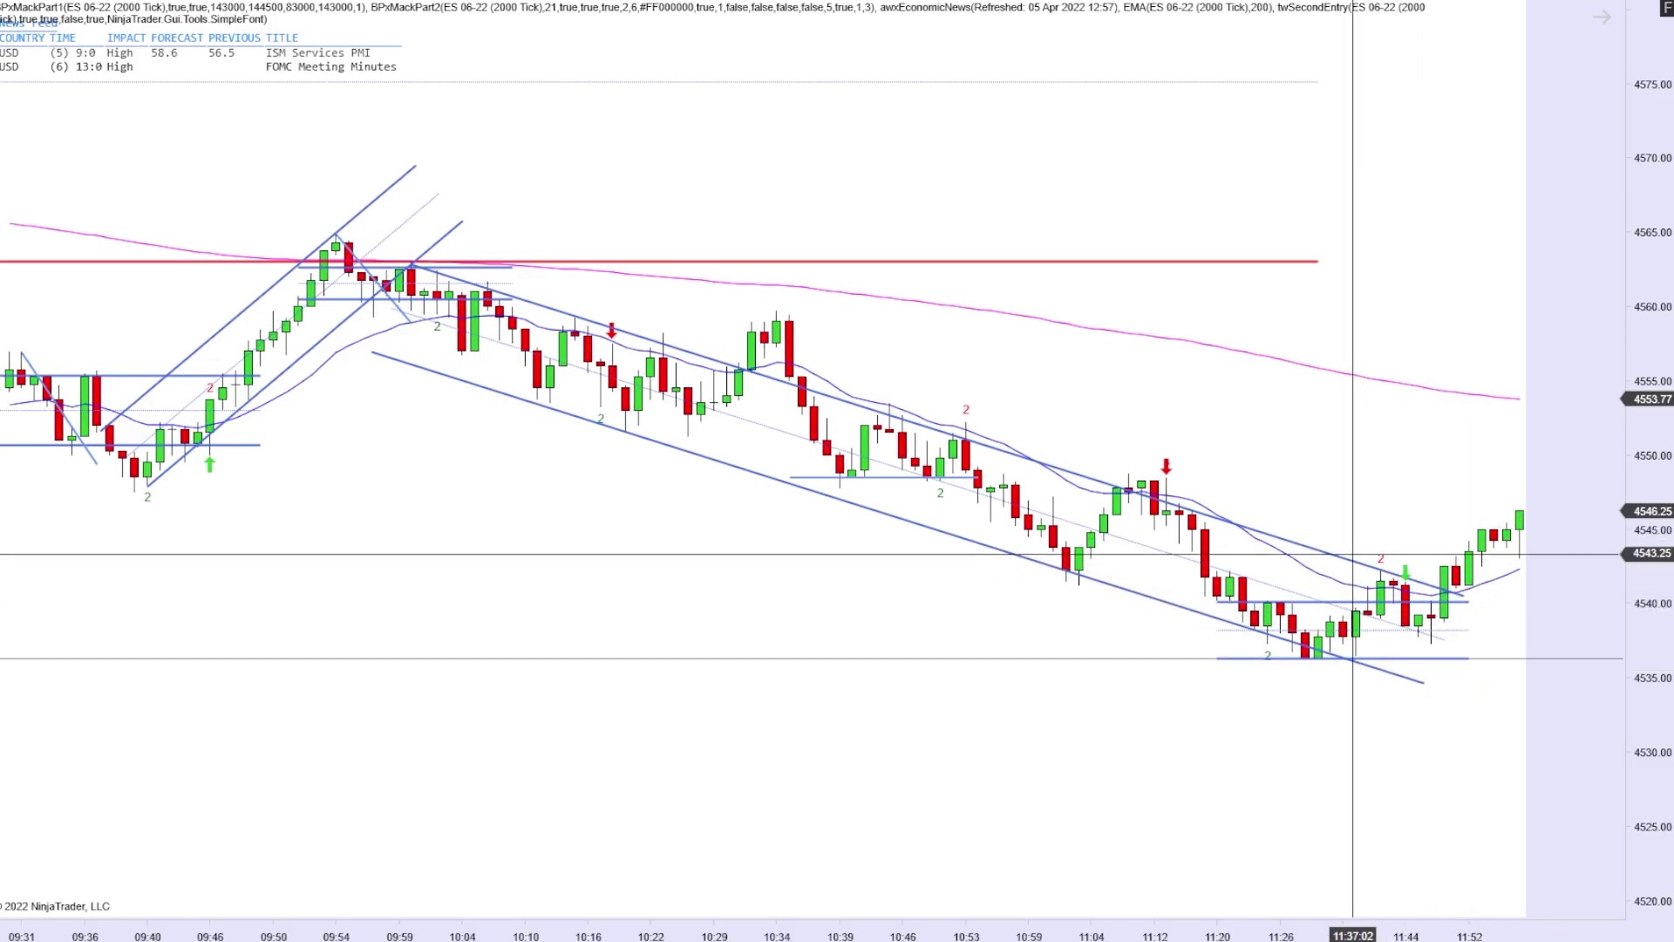
# Draw a horizontal channel around the consolidation between about 4546.50 and 4543.75 and go back to review the bars around 11:45.
pyautogui.click(1047, 481)
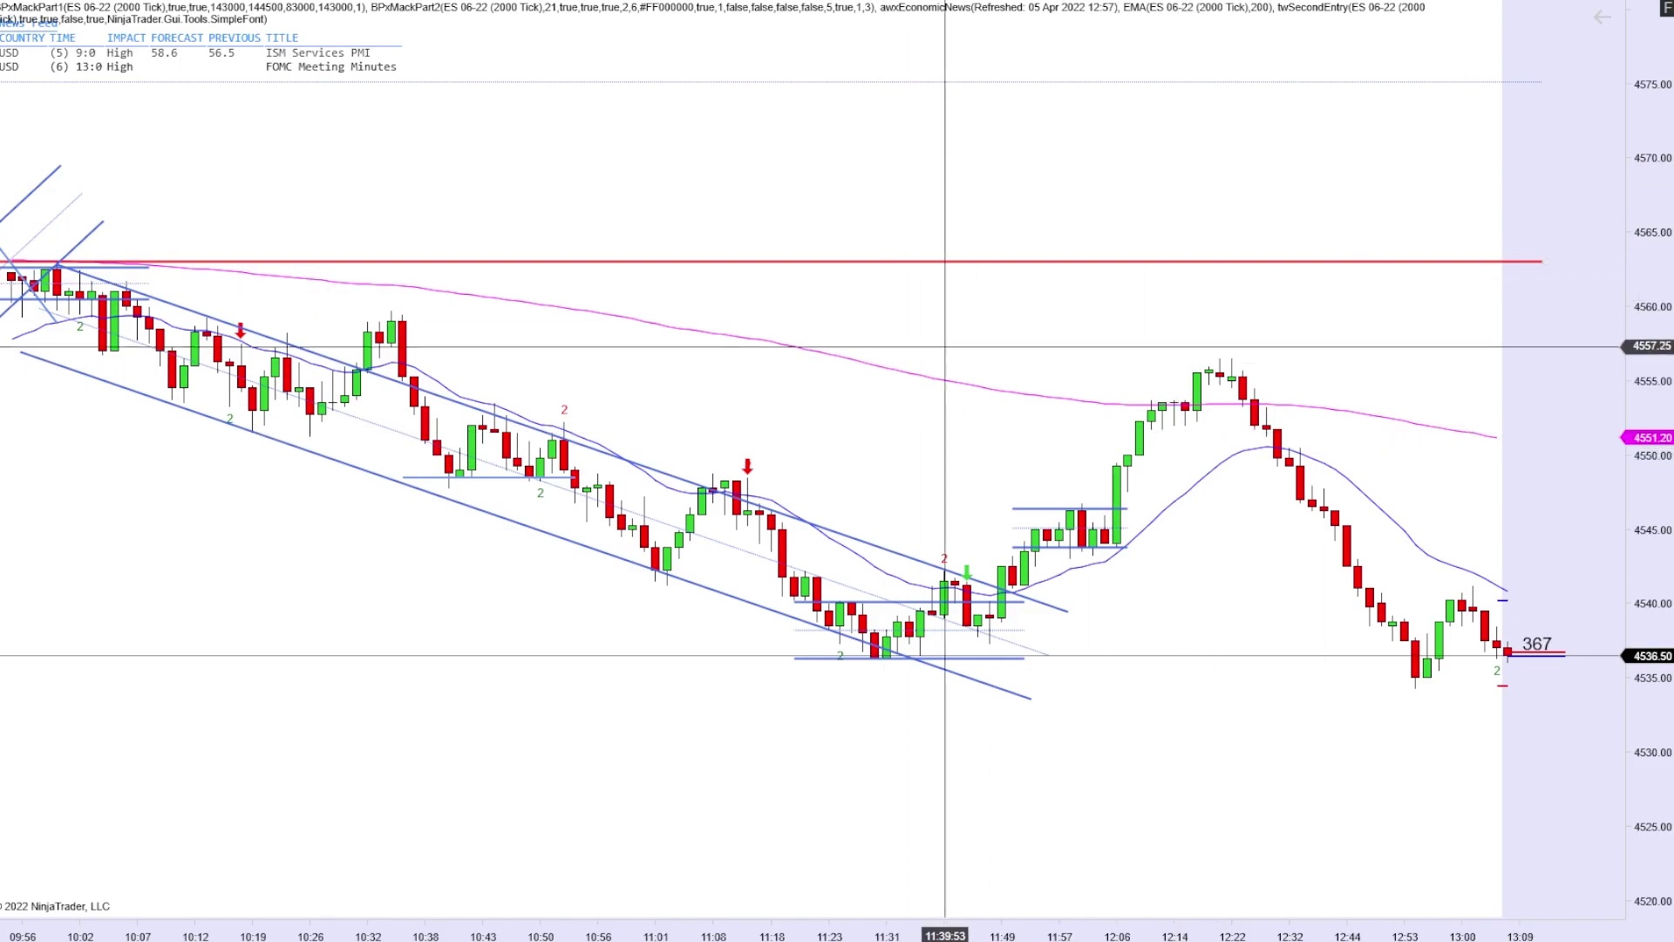
pyautogui.scroll(5, 523, 523)
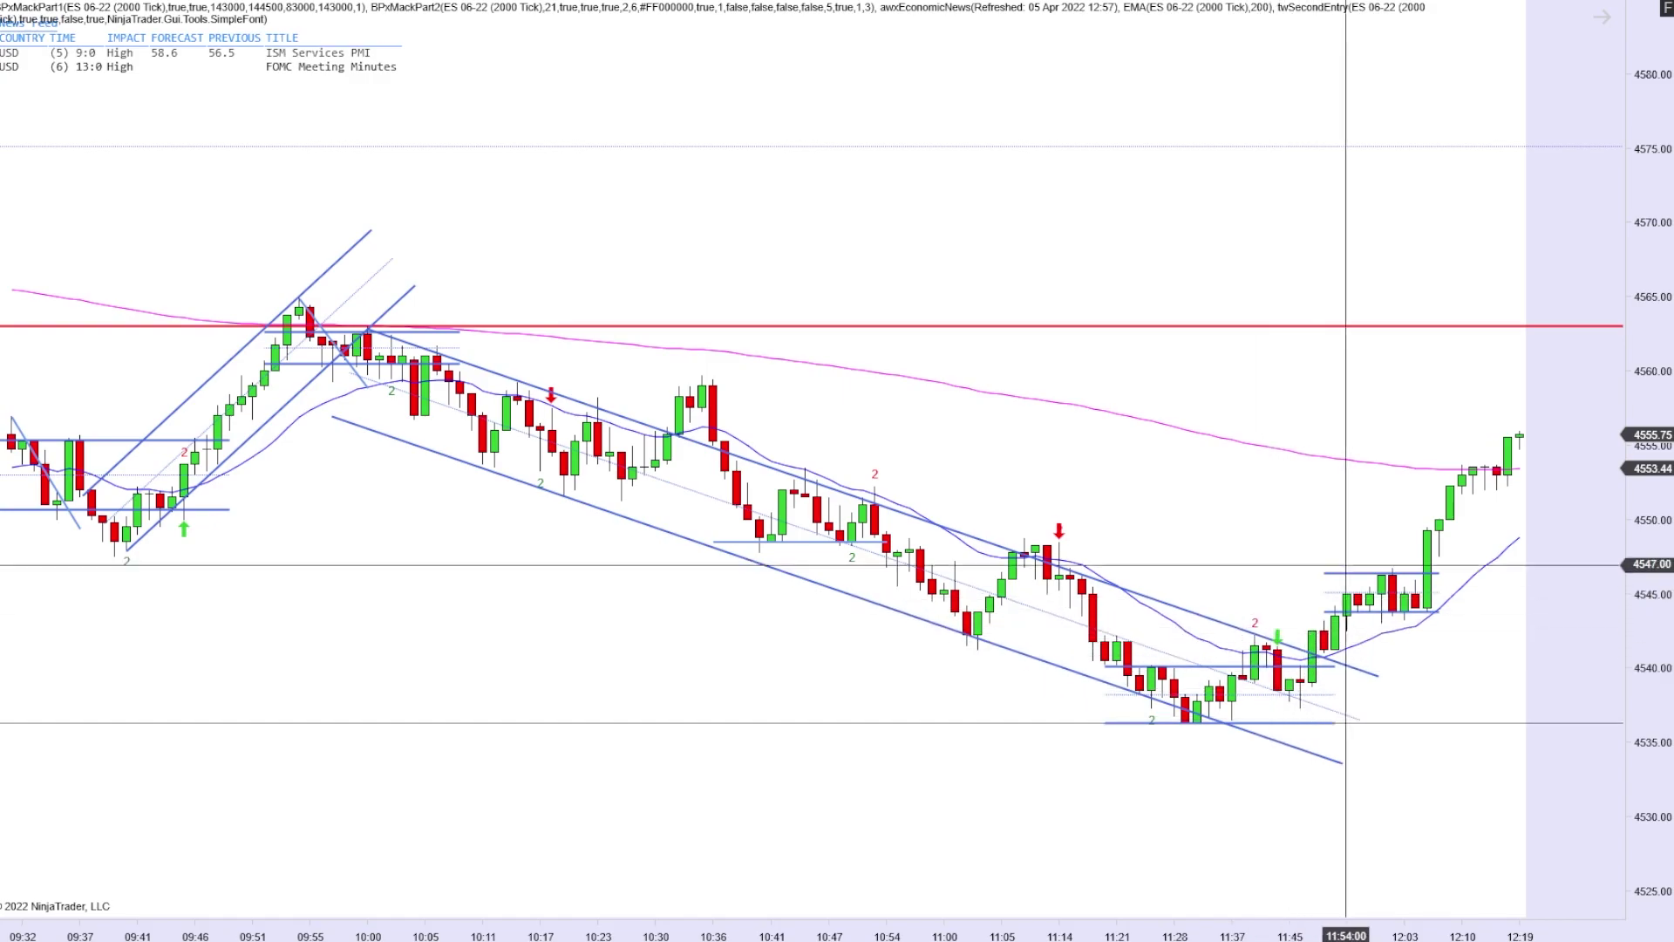
pyautogui.scroll(3, 1285, 489)
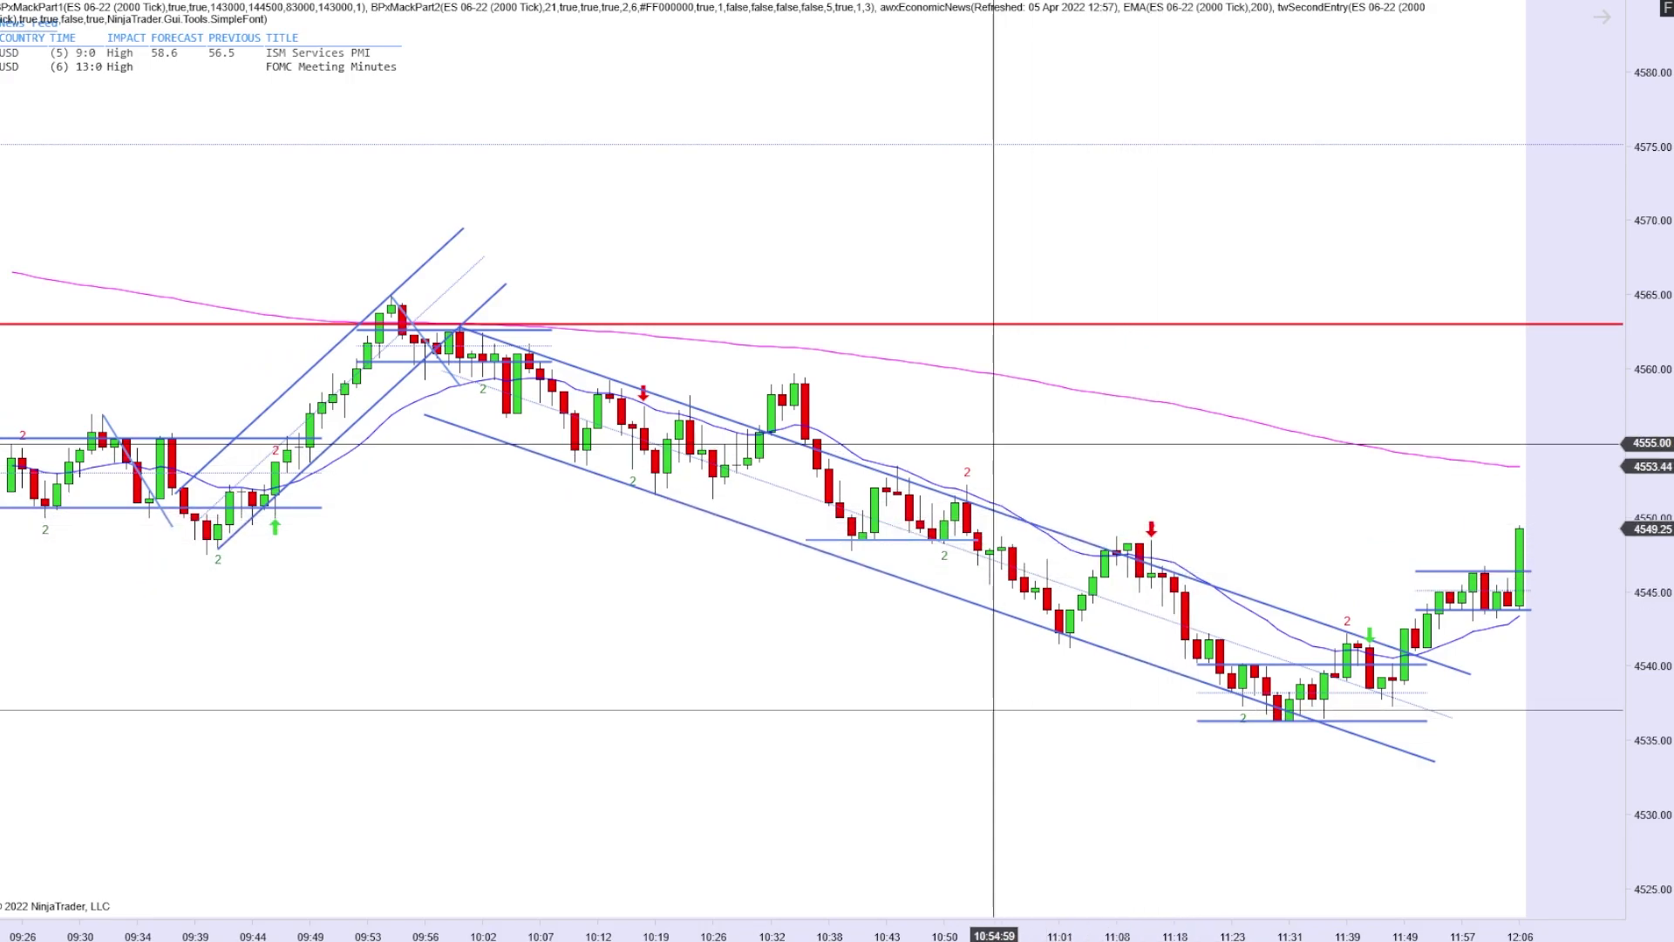
pyautogui.scroll(5, 1134, 488)
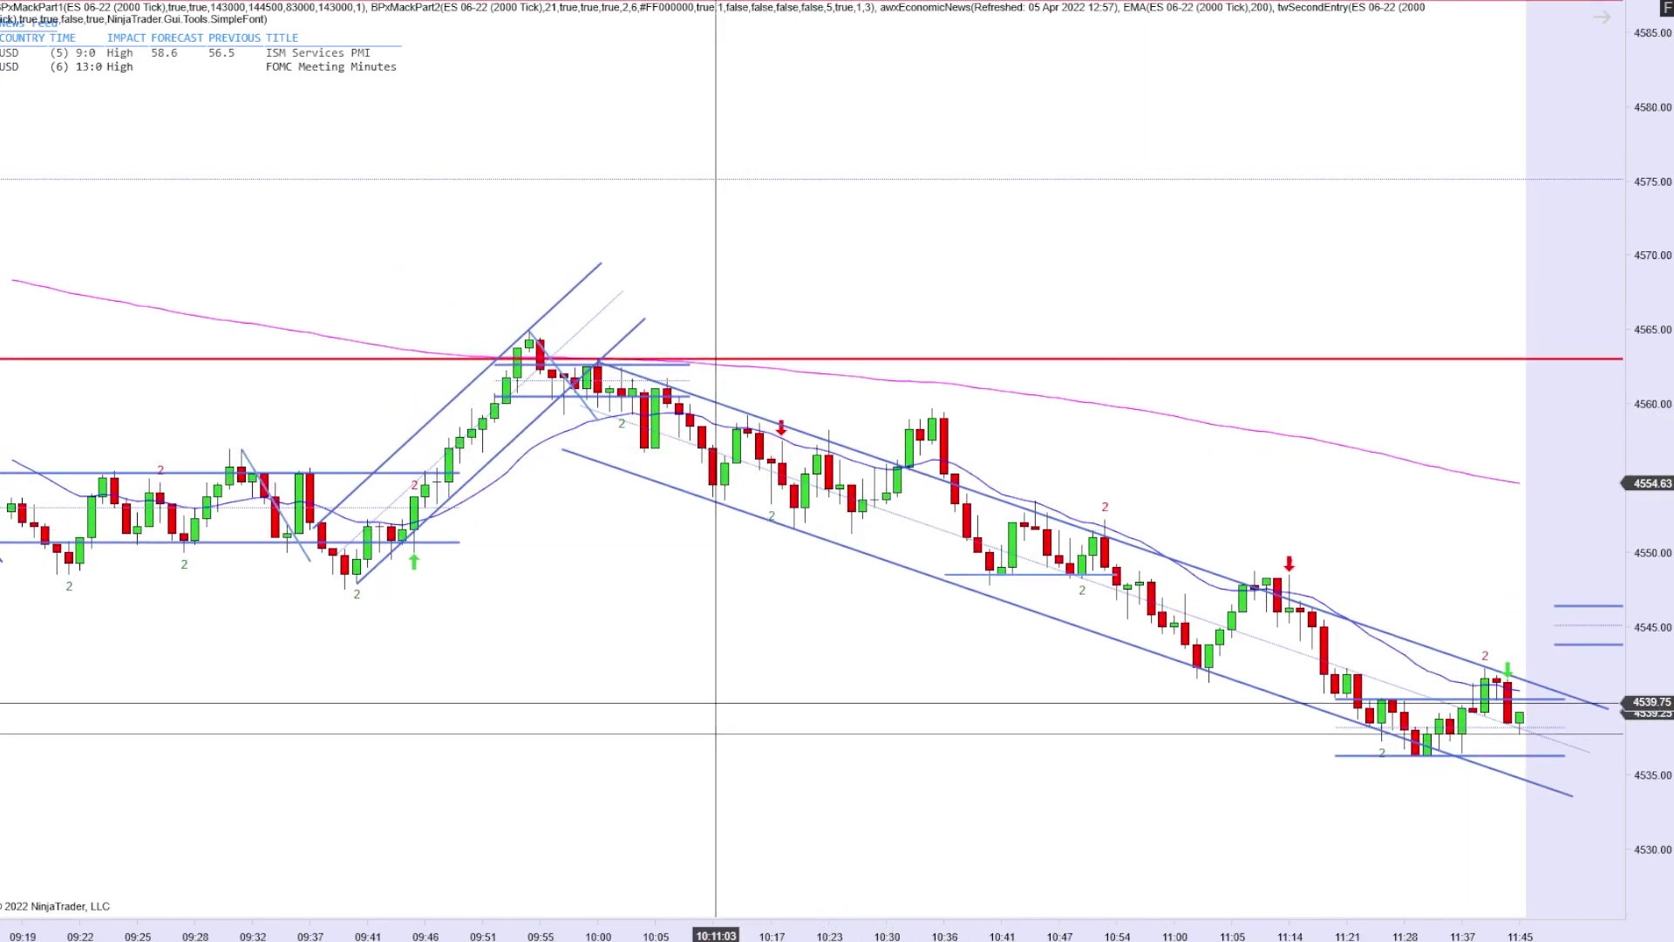
# Review the marked channels and second-entry arrows across the whole April 5 session, from before the 08:30 open through the decline after 12:45.
pyautogui.scroll(10, 756, 936)
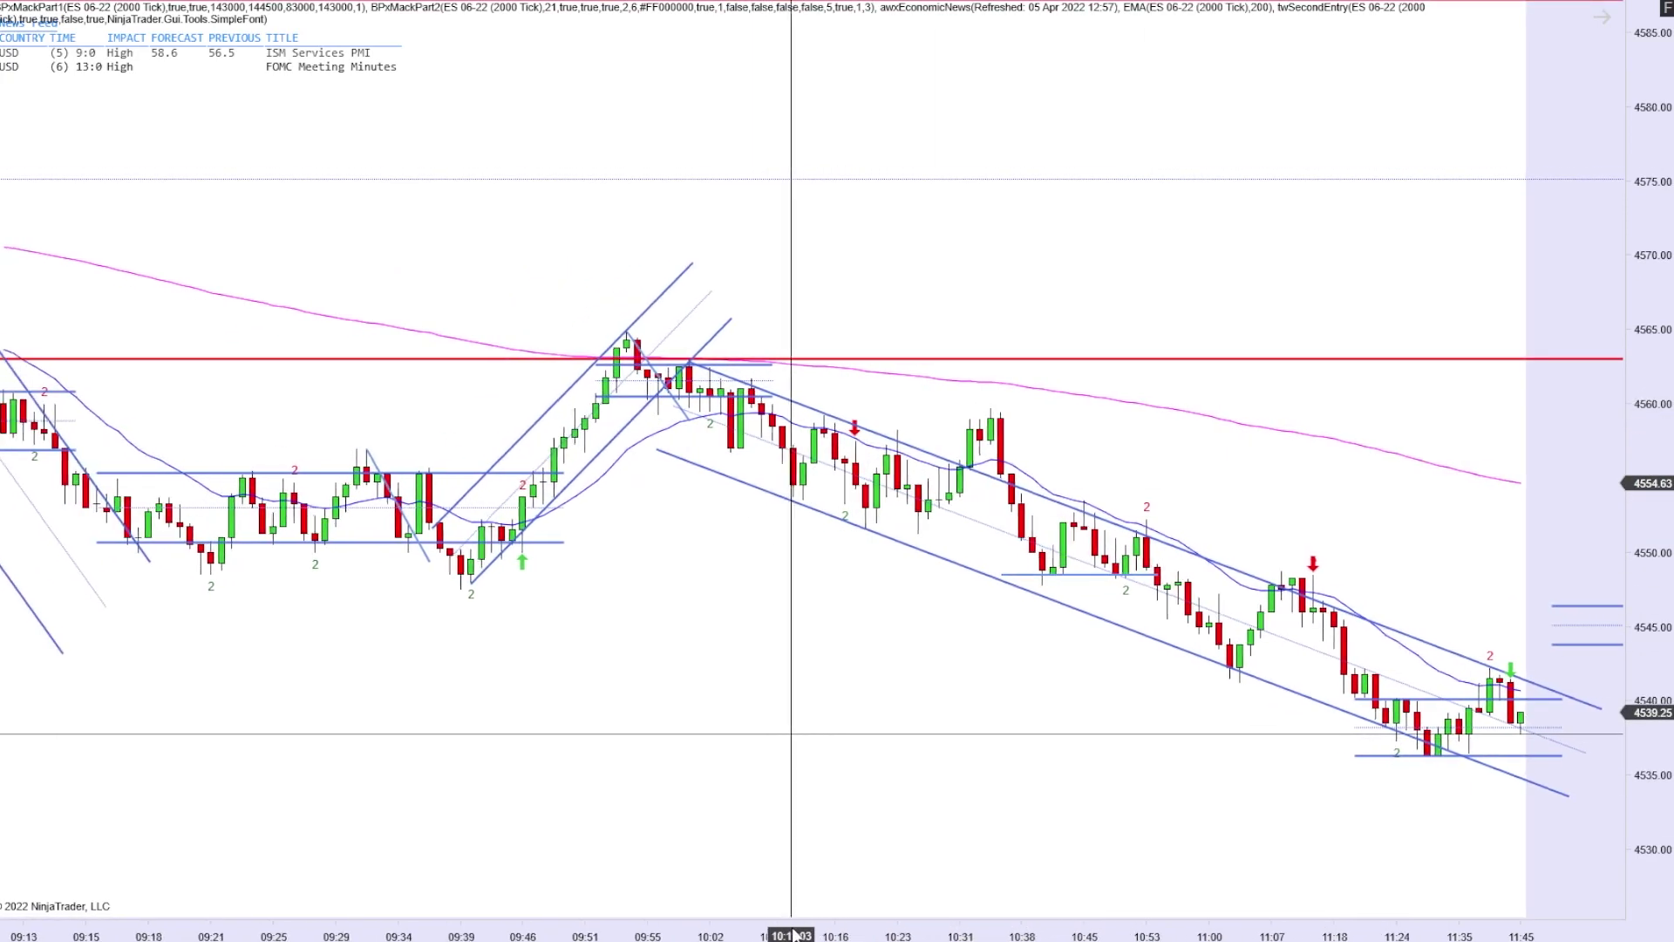
pyautogui.moveTo(900, 936); pyautogui.dragTo(1068, 936)
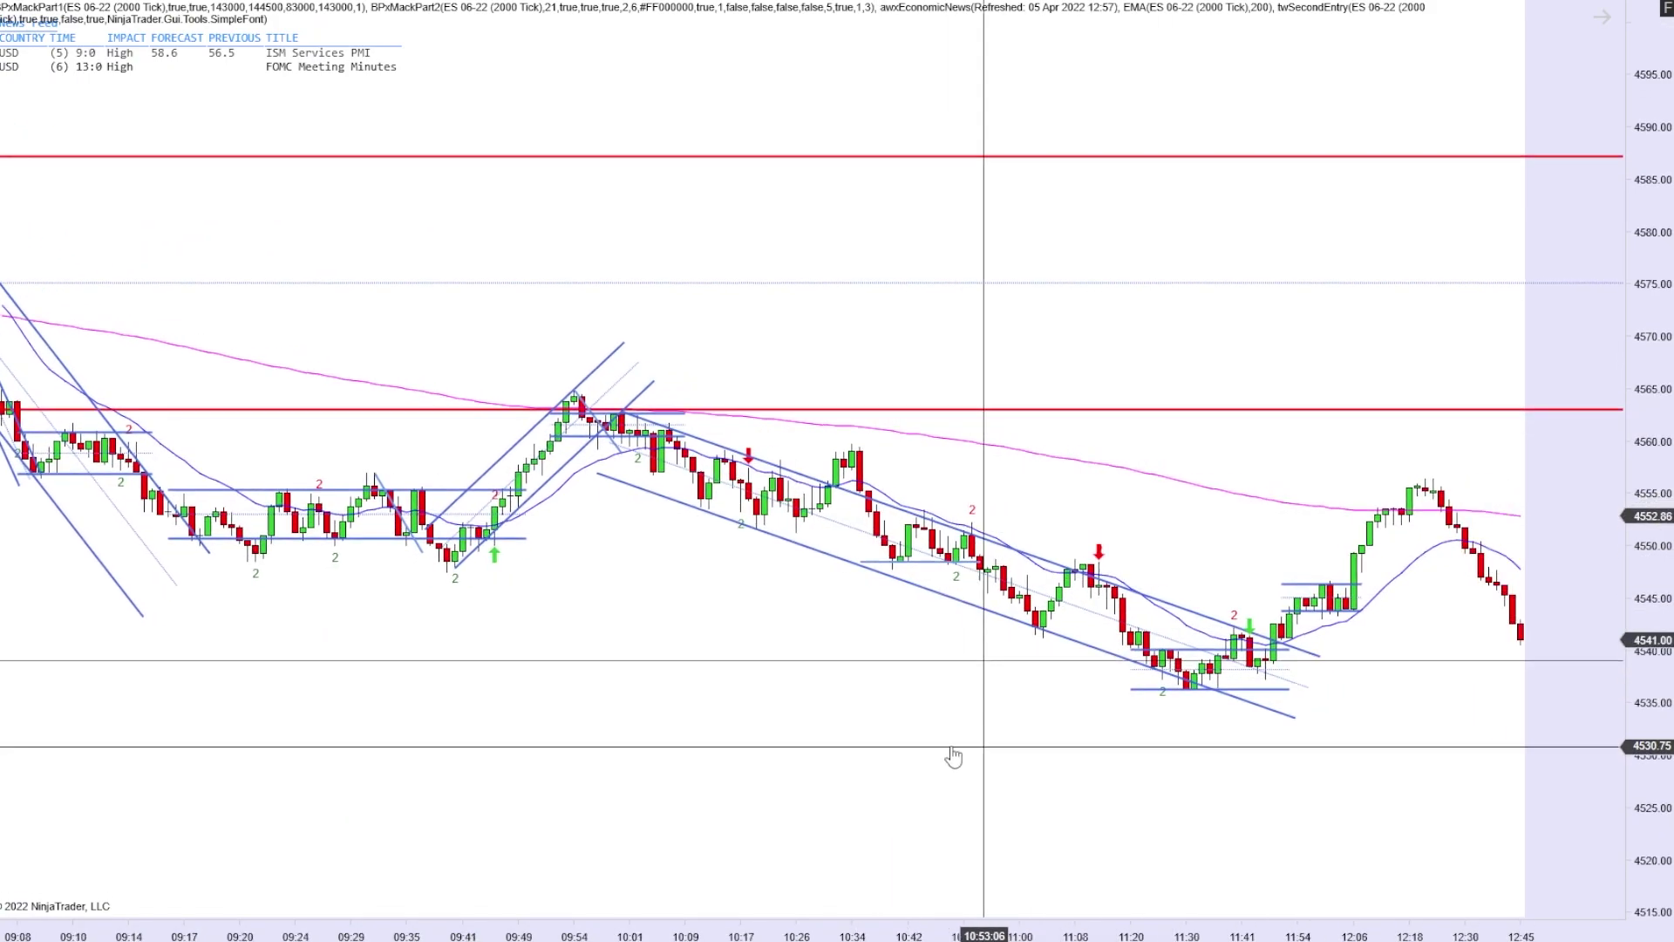
pyautogui.scroll(-3, 900, 905)
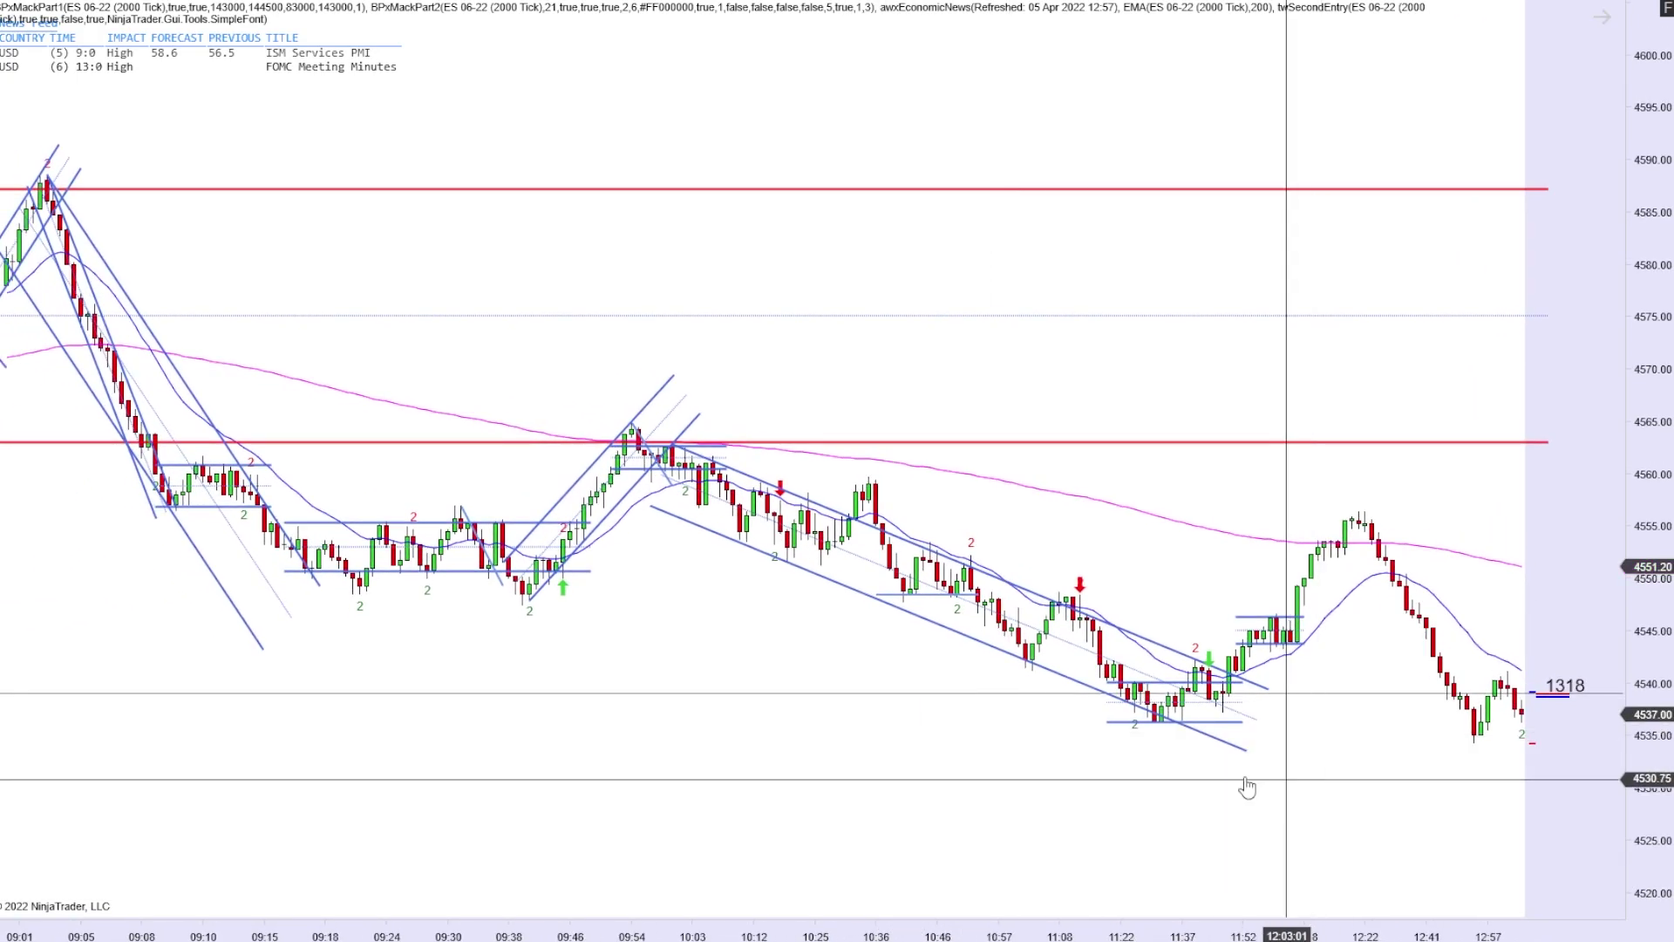
pyautogui.moveTo(680, 753); pyautogui.dragTo(1405, 777)
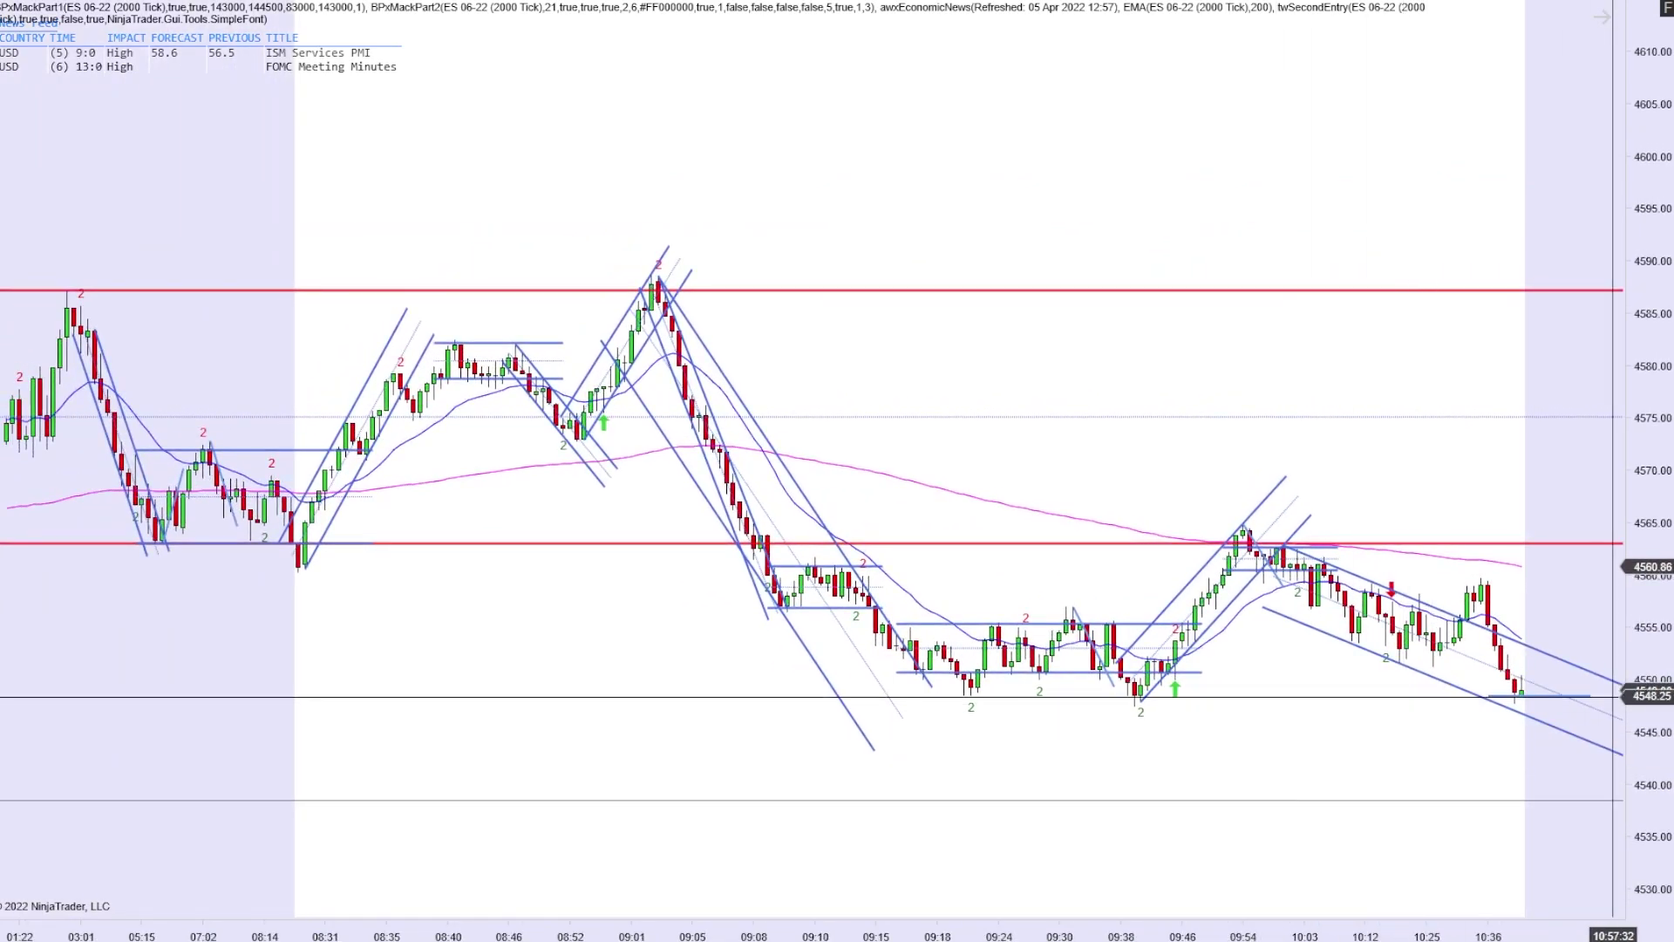
pyautogui.moveTo(1659, 573); pyautogui.dragTo(1640, 613)
pyautogui.keyDown('ctrl'); pyautogui.scroll(2, 1252, 761); pyautogui.keyUp('ctrl')
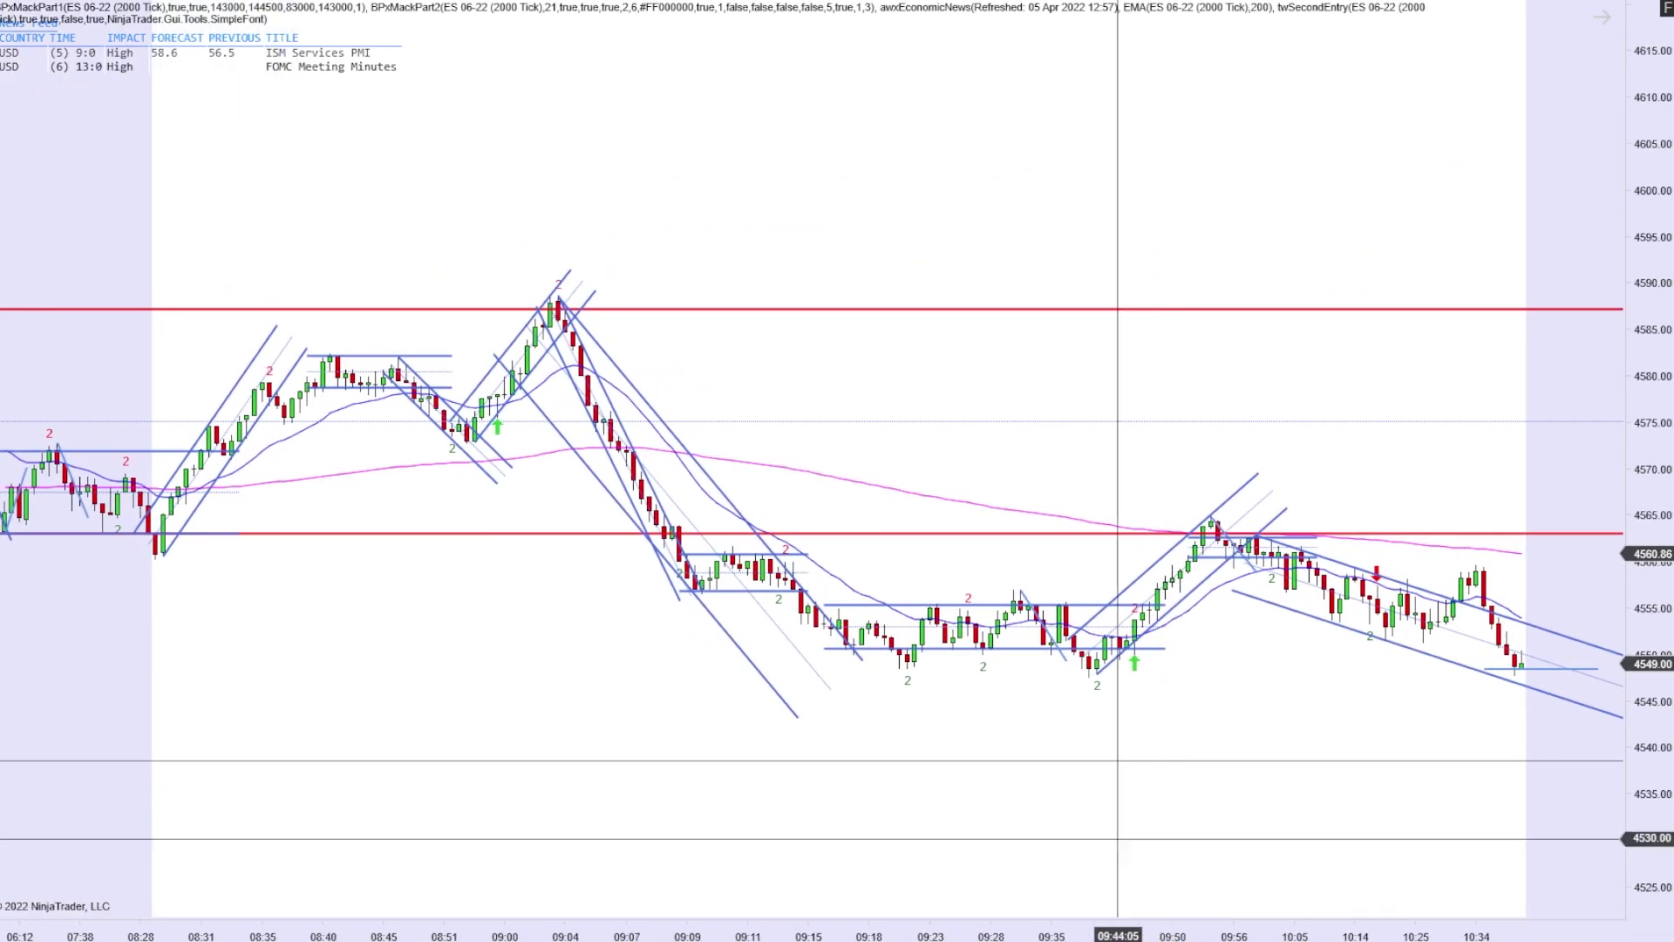
pyautogui.moveTo(1278, 933); pyautogui.dragTo(1154, 933)
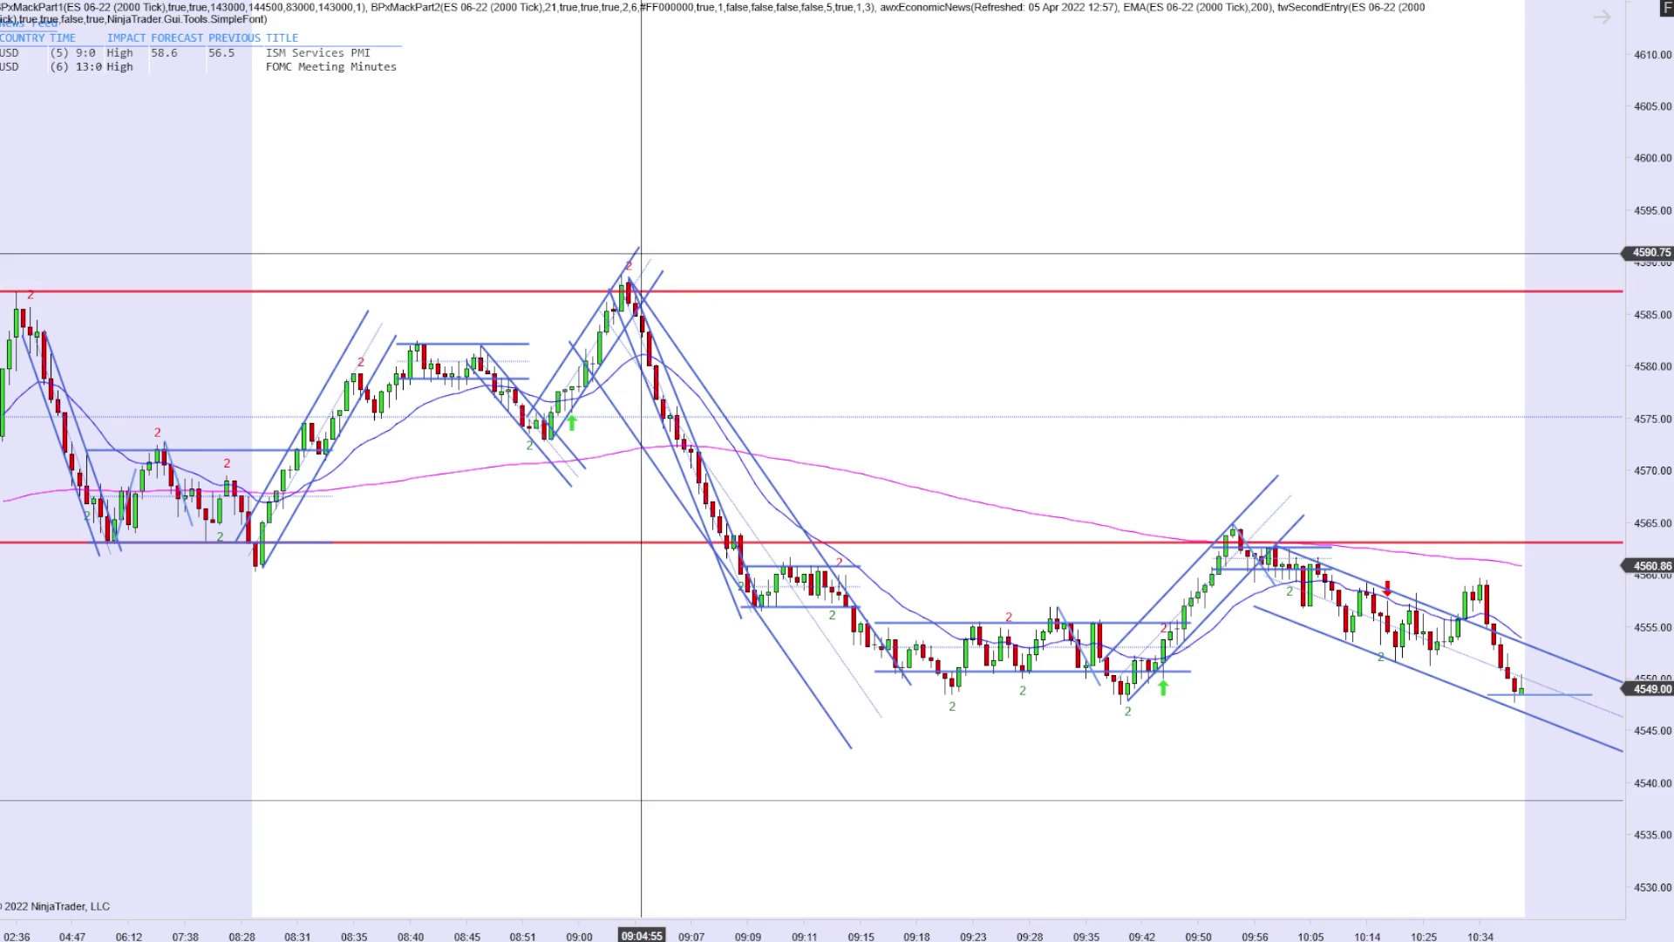
pyautogui.scroll(5, 664, 350)
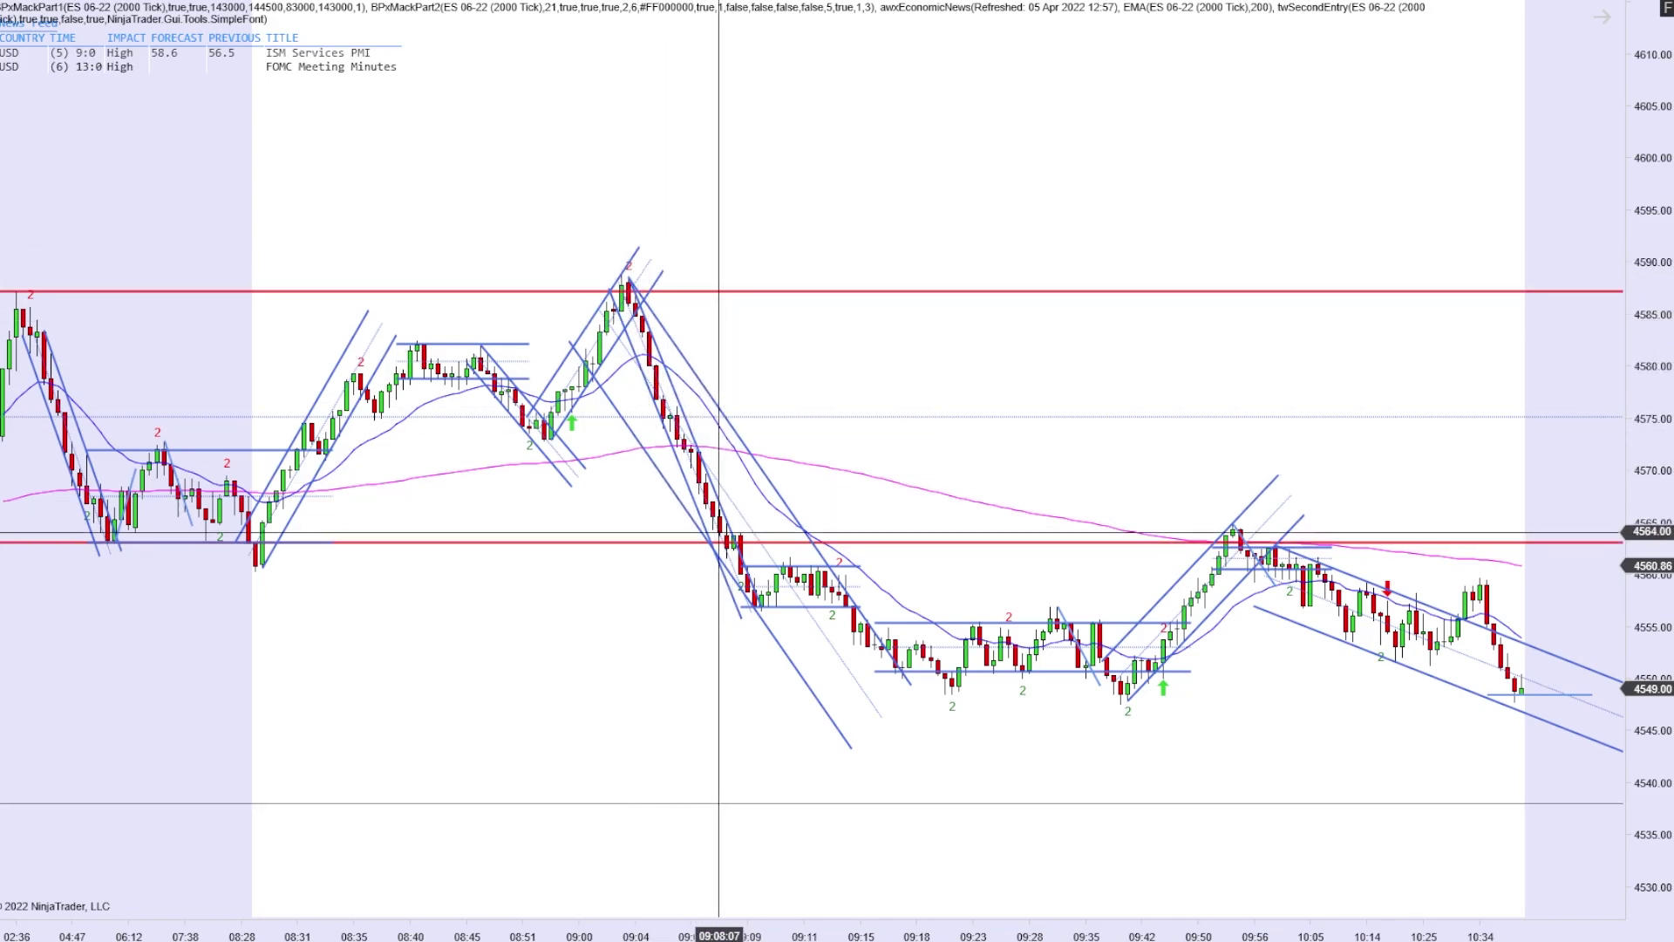